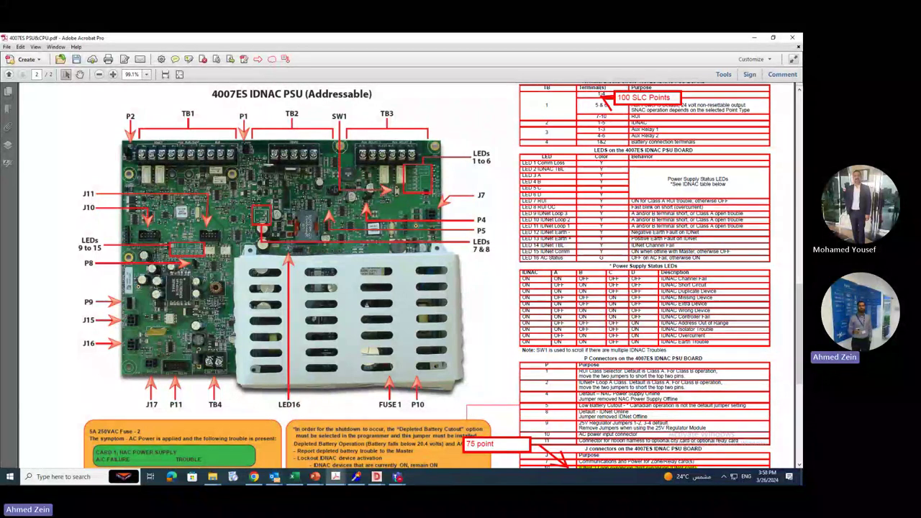
Review the 4007ES board pages and select the J1 Ethernet Port purpose text in the CPU board's jumper table.
scroll(417, 274, down, 3)
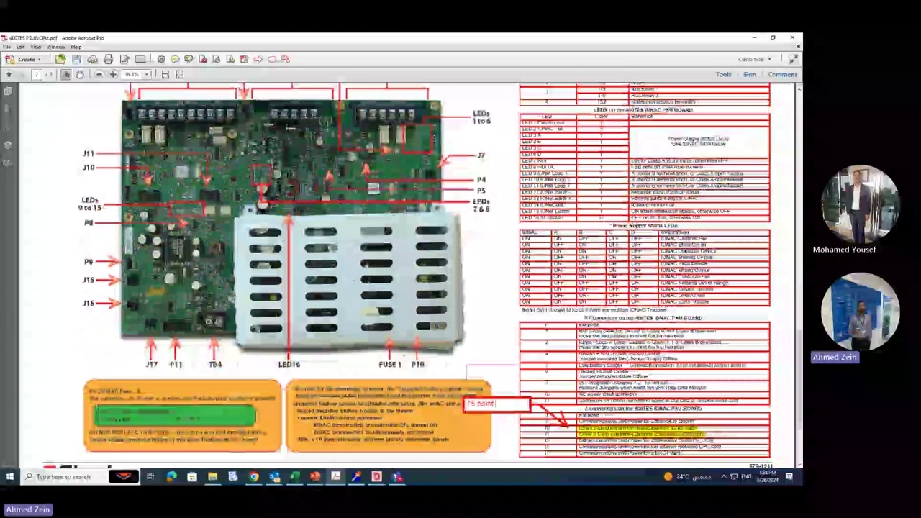
scroll(418, 273, up, 3)
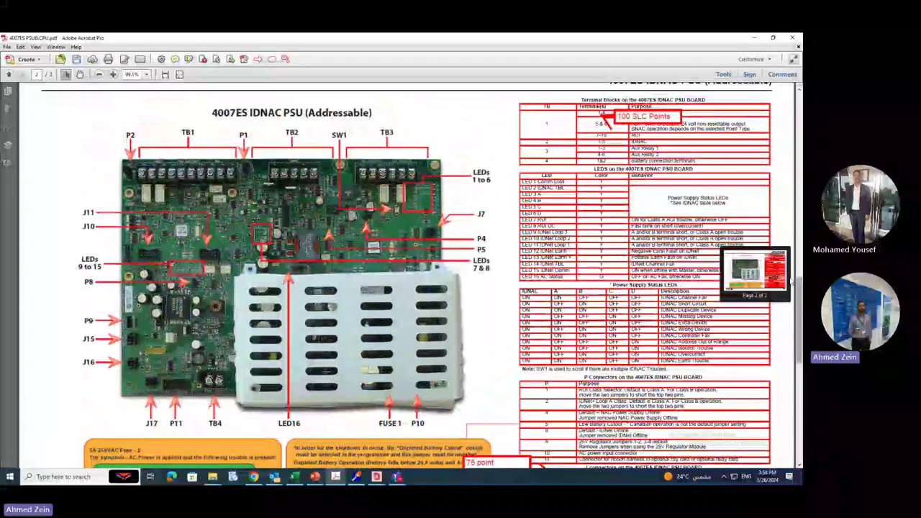
scroll(417, 274, down, 3)
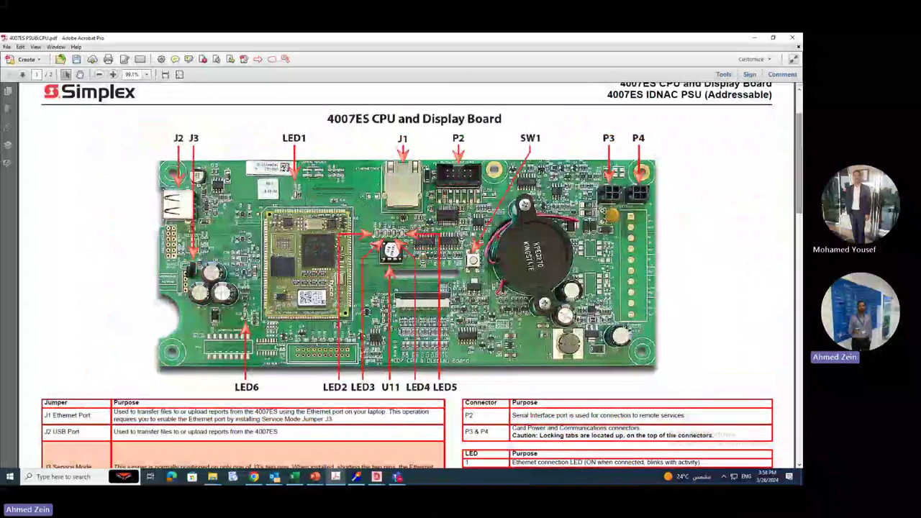
scroll(403, 273, up, 3)
scroll(403, 273, down, 1)
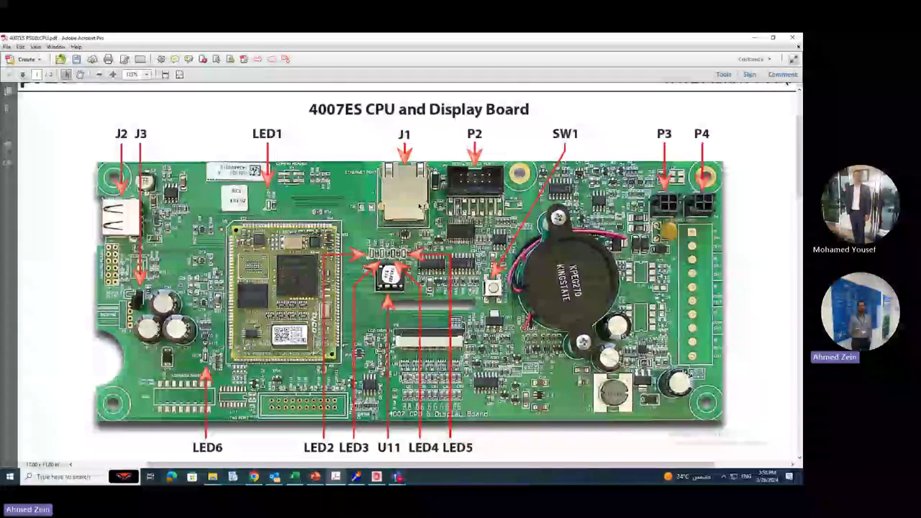
scroll(472, 356, down, 1)
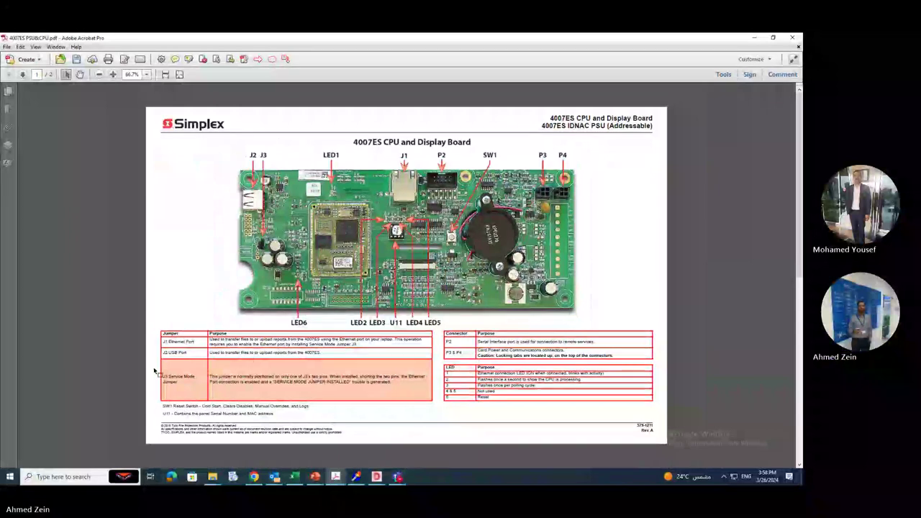
scroll(243, 353, up, 3)
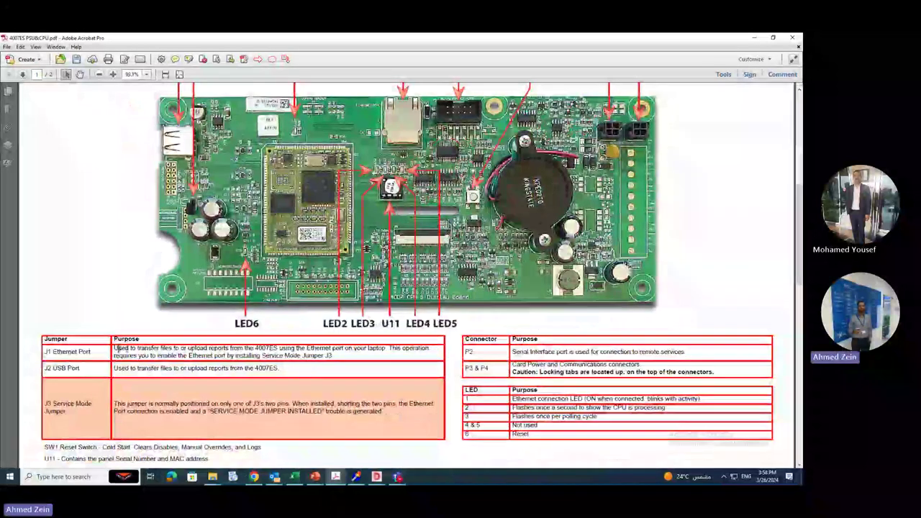
drag(113, 348, 370, 349)
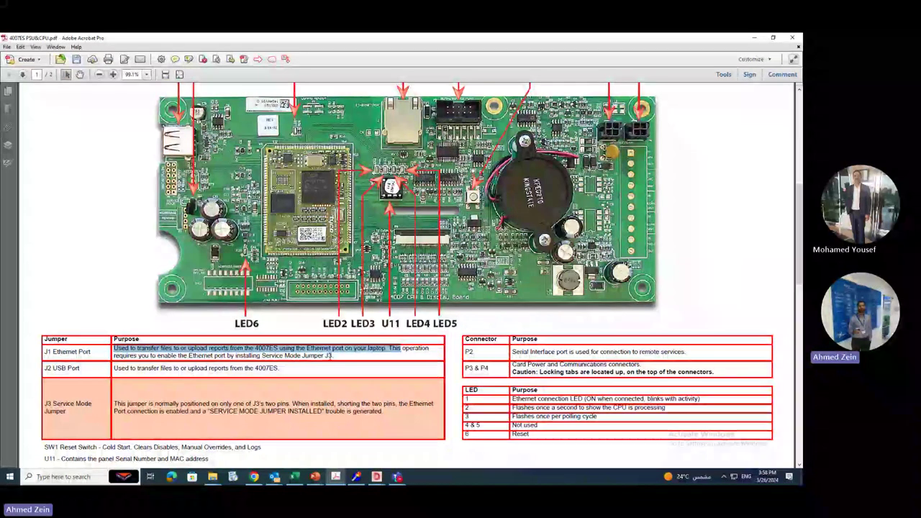
drag(302, 355, 129, 348)
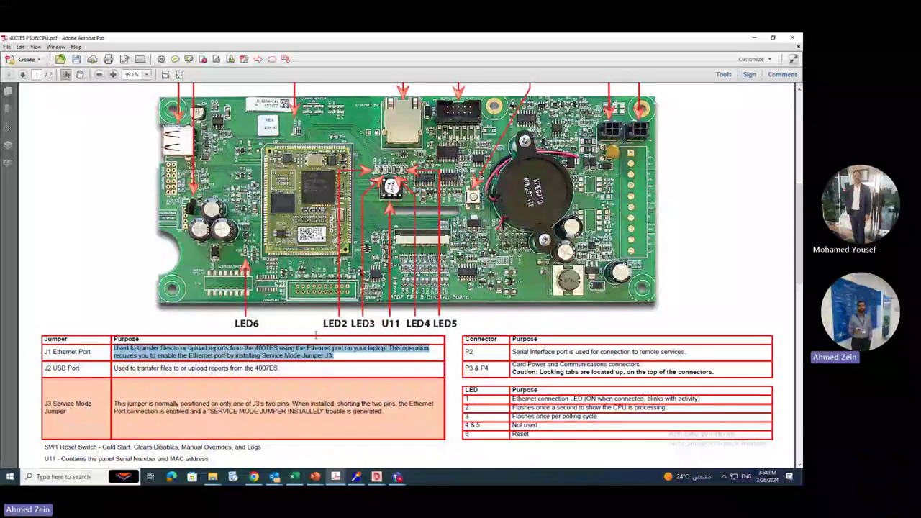
Look up the Simplex group in the list of installed programs and close the list.
click(9, 476)
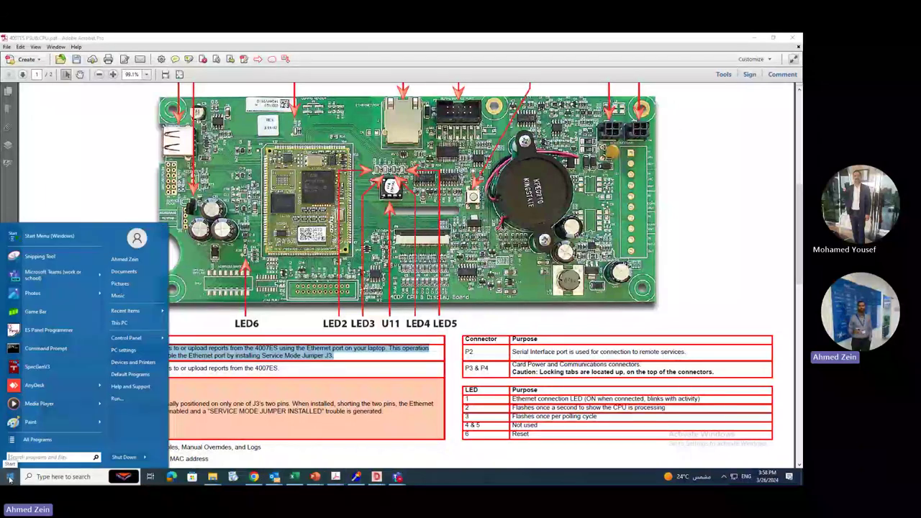
click(37, 439)
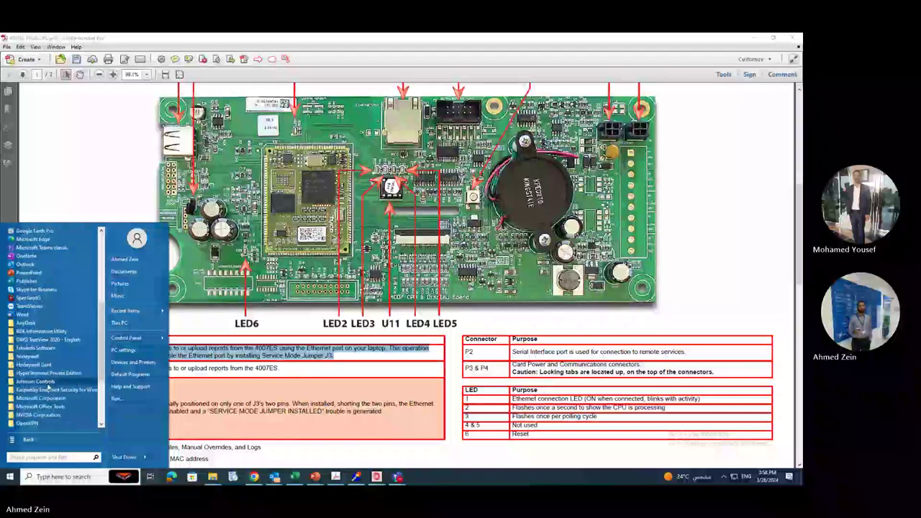
scroll(48, 387, down, 4)
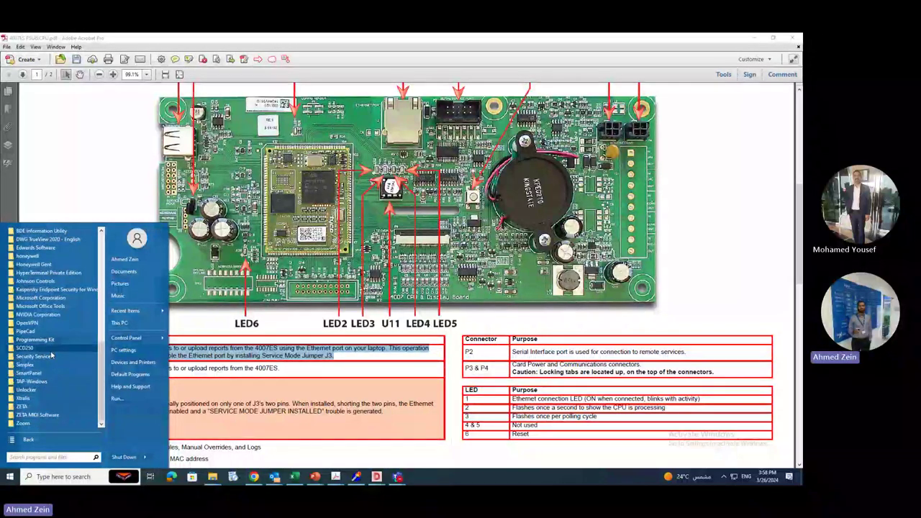
click(25, 365)
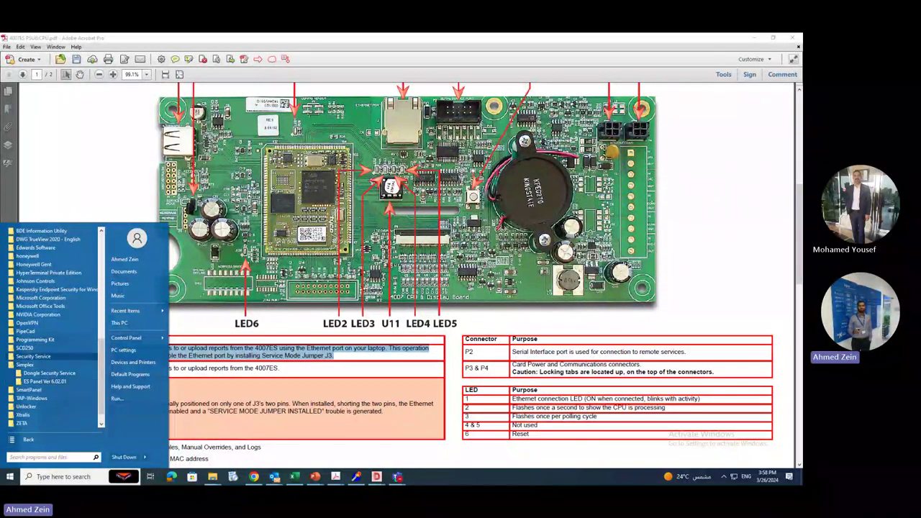
click(748, 67)
Minimize the open document and presentation, and open This PC in a maximized window.
click(753, 38)
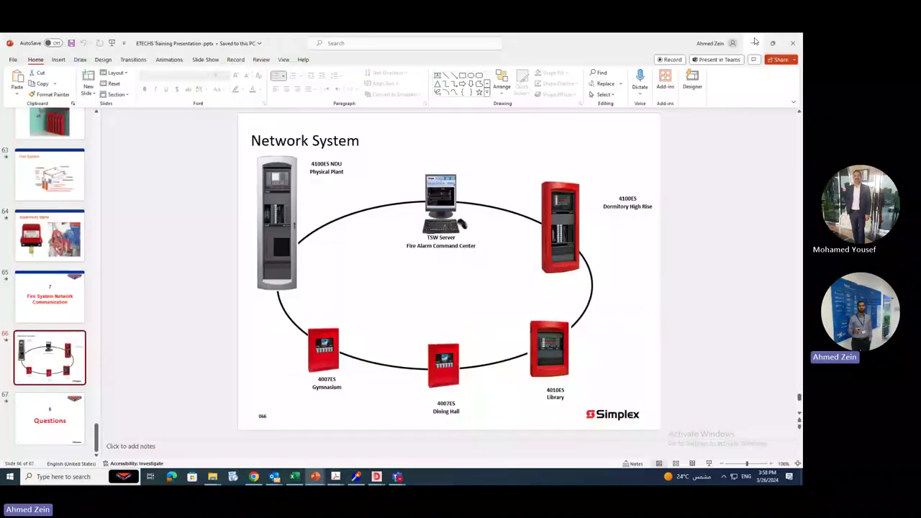
click(753, 38)
double_click(16, 89)
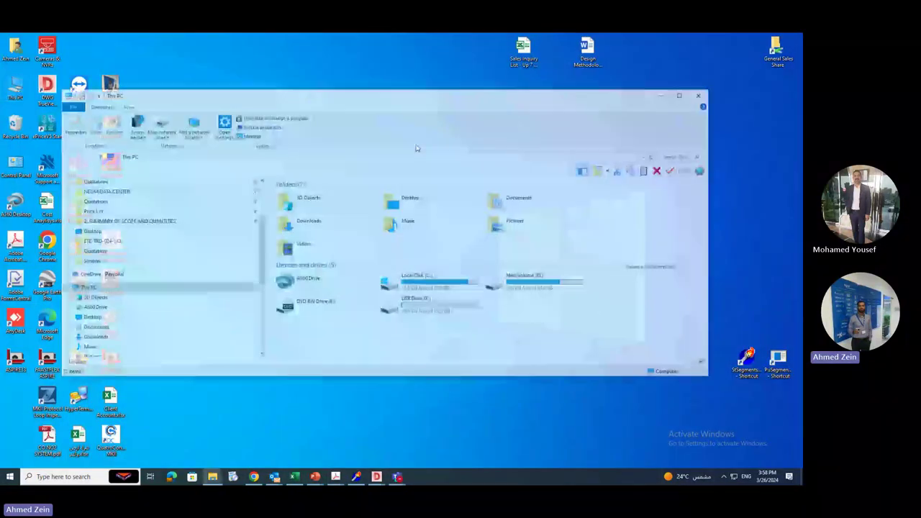
click(684, 94)
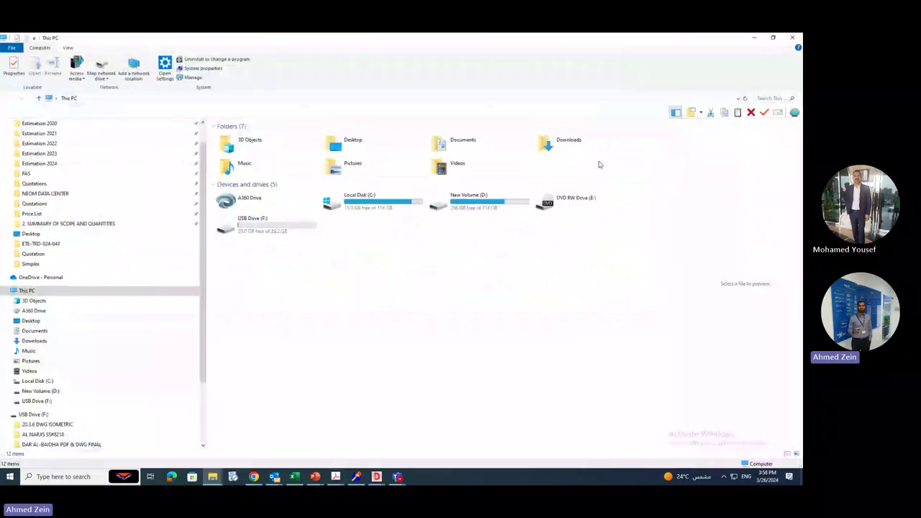
Locate the 4100UJOBS folder on Local Disk (C:) and return to This PC.
double_click(382, 206)
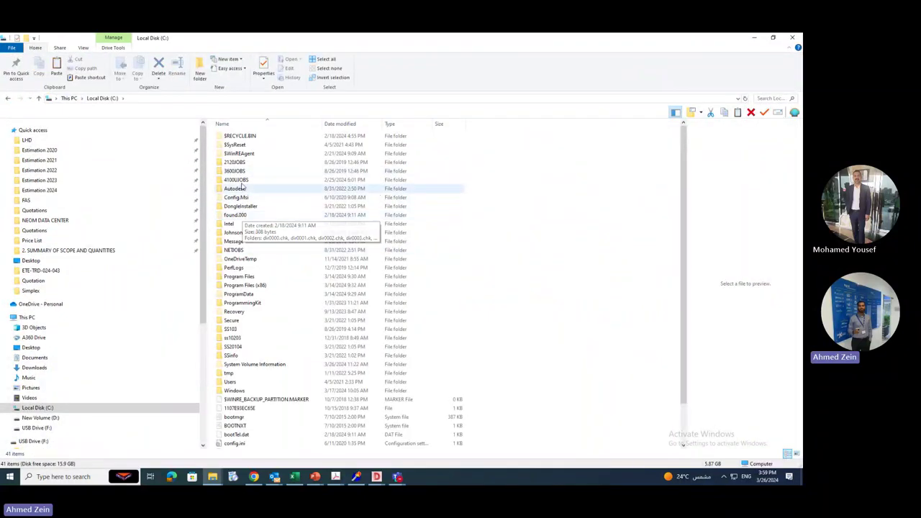
click(236, 180)
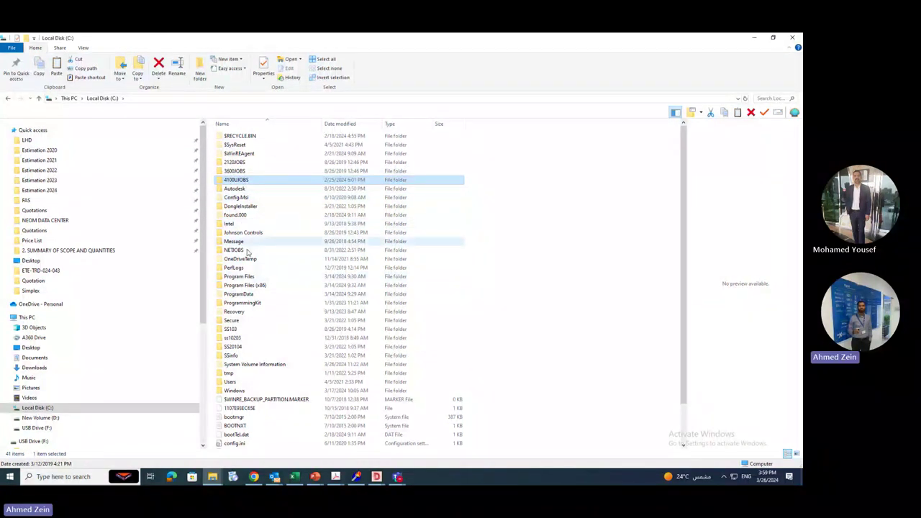
click(72, 100)
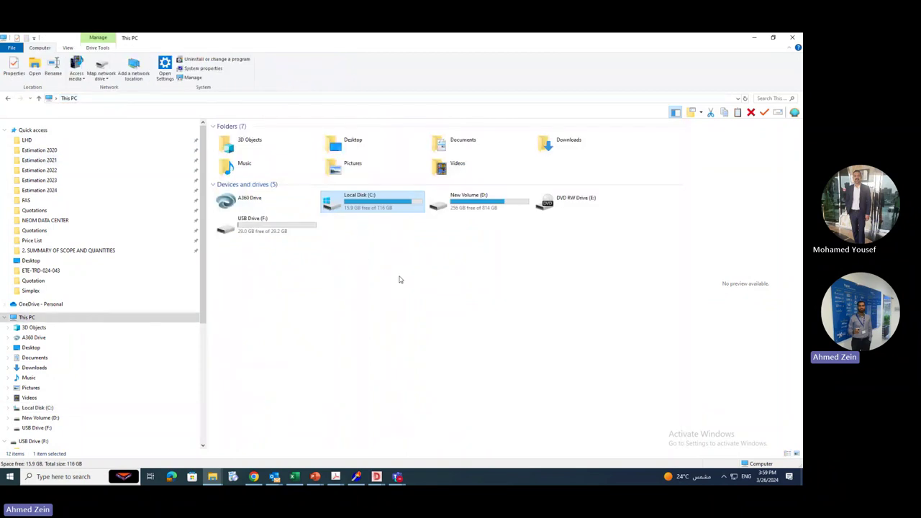
Browse New Volume (D:) and open its Programs folder to look for the programmer software.
double_click(456, 208)
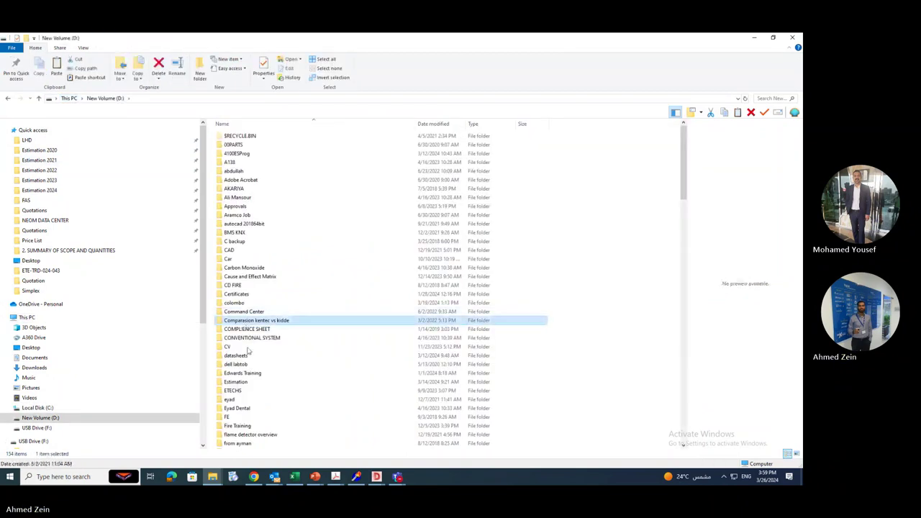
scroll(248, 338, down, 8)
click(252, 375)
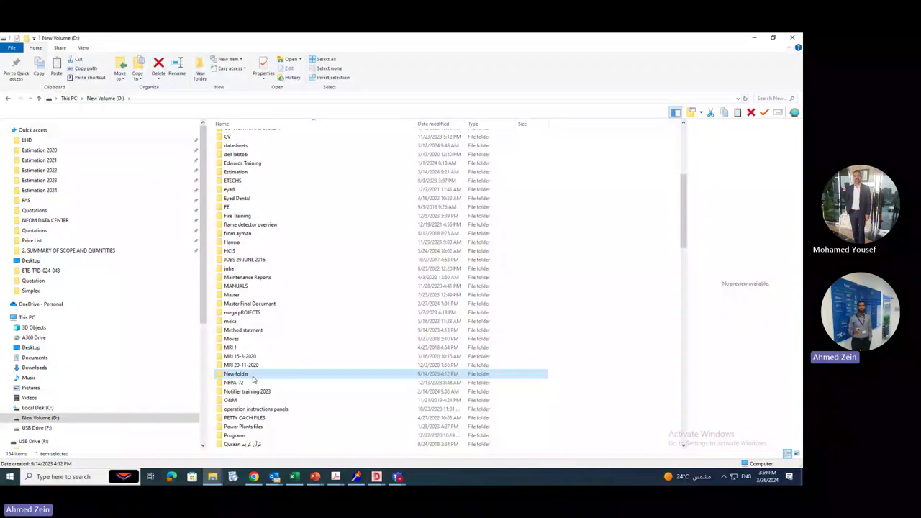
click(255, 408)
click(255, 427)
click(257, 435)
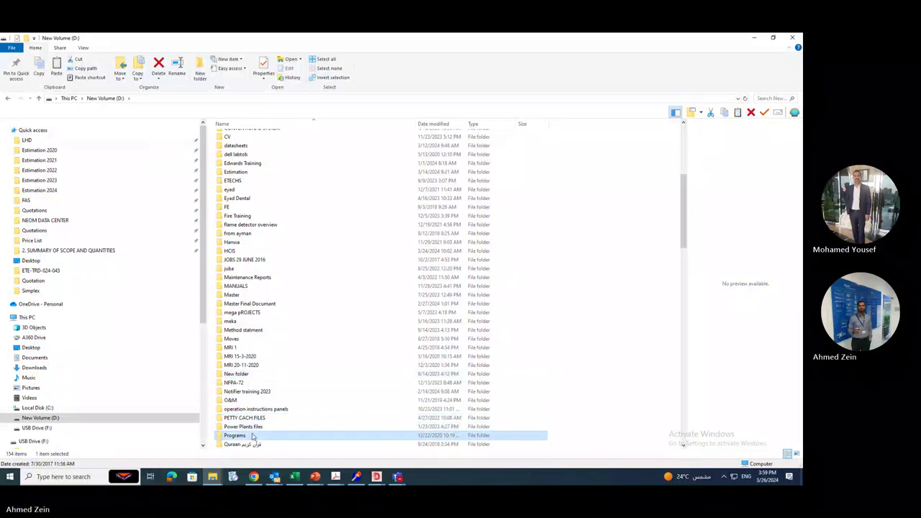
double_click(252, 436)
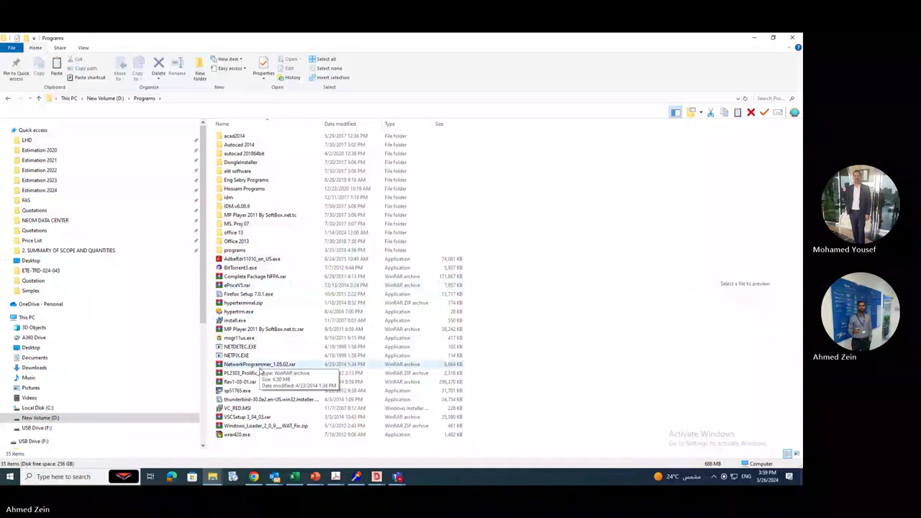
Check the contents of the elit software folder and return to the root of New Volume (D:).
double_click(238, 171)
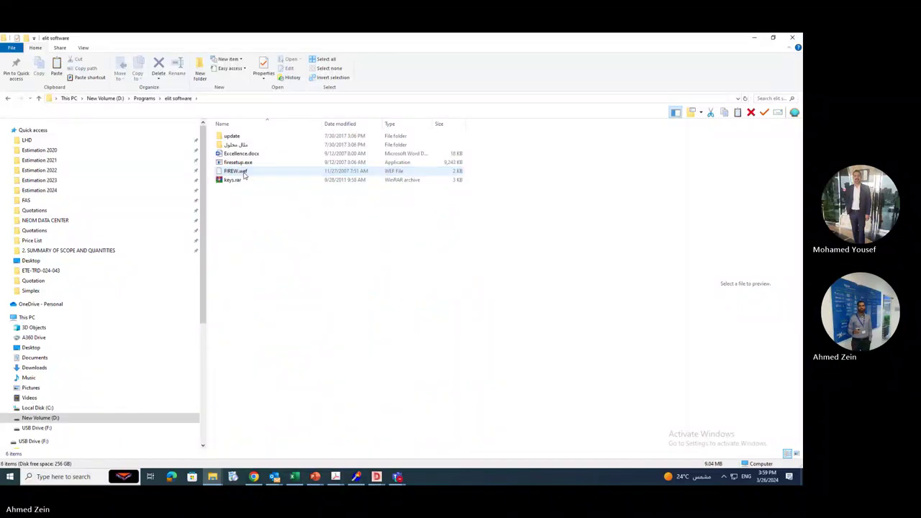
click(144, 98)
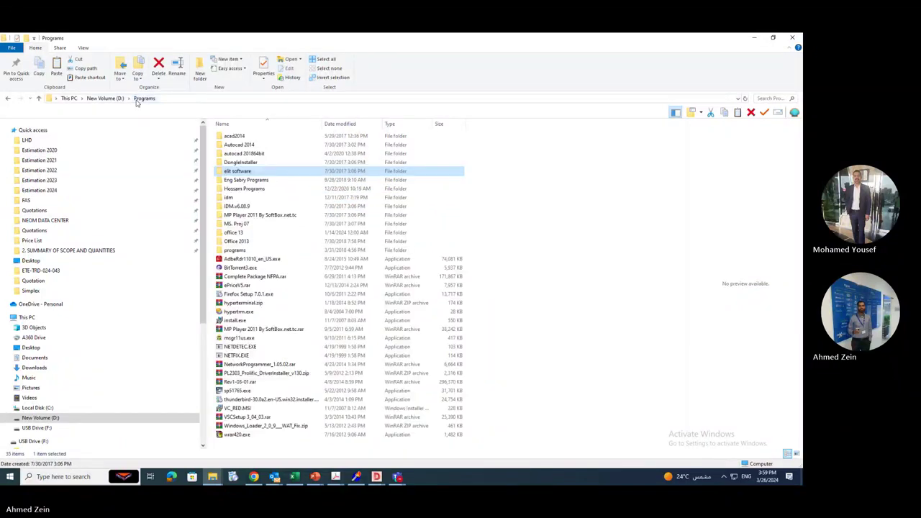
click(118, 98)
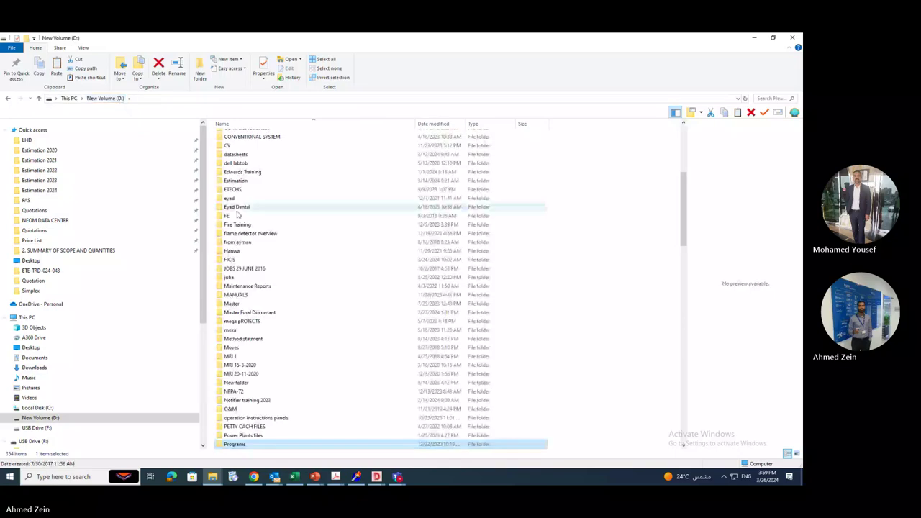
Open the ES Programmer folder inside Simplex System on New Volume (D:).
scroll(246, 350, down, 2)
scroll(249, 348, down, 5)
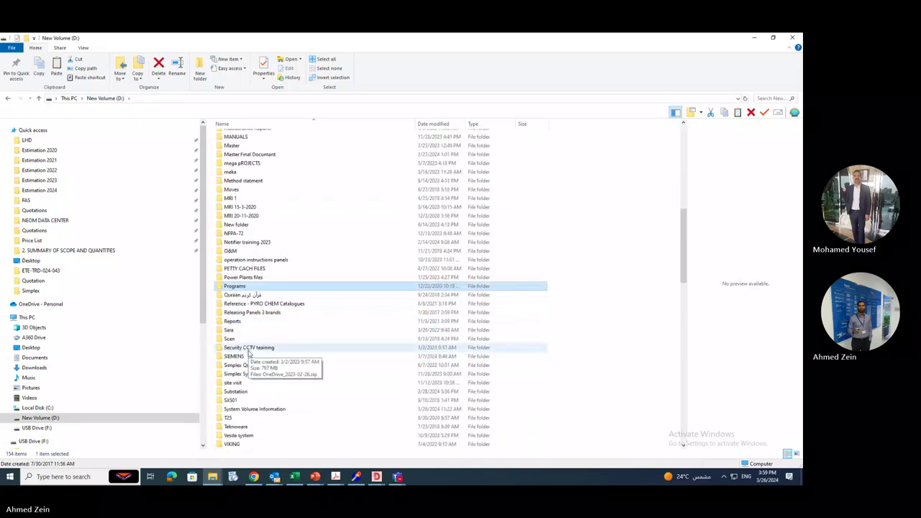
double_click(250, 348)
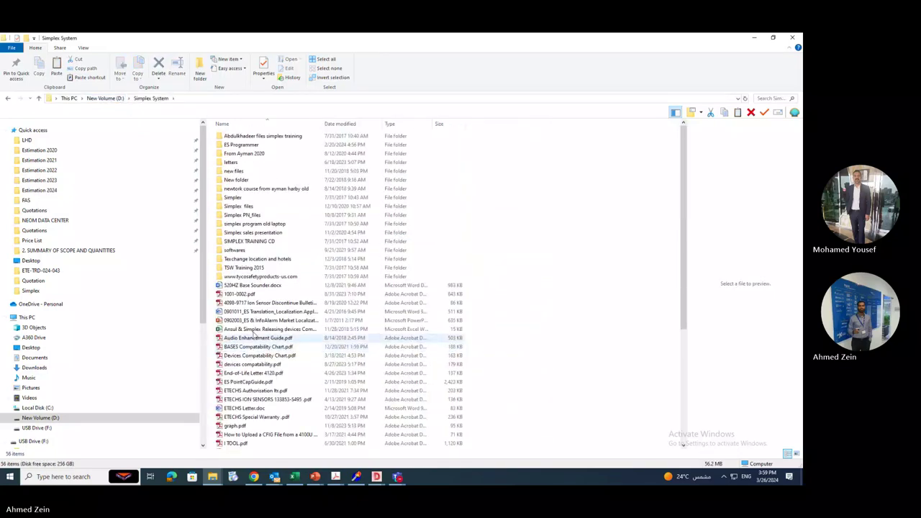
double_click(237, 146)
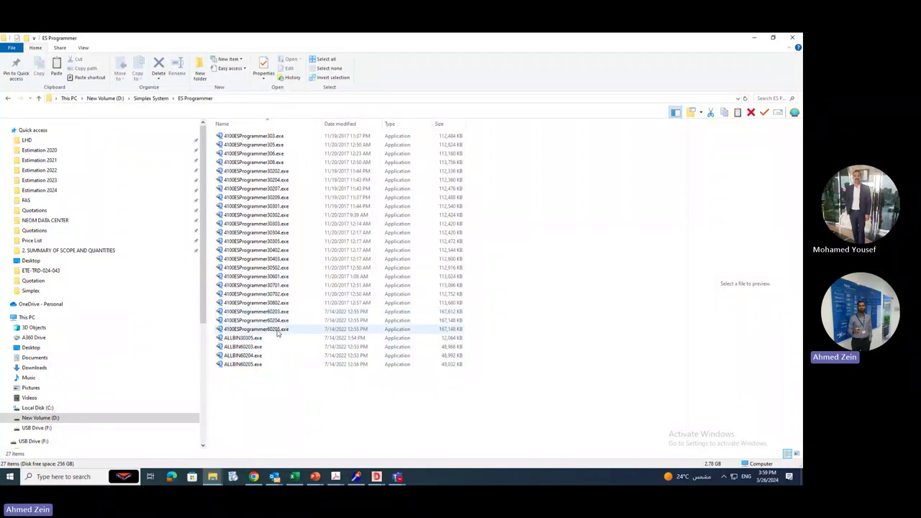
Run 4100ESProgrammer60205.exe and unzip its files to c:\, letting the New60205.pdf release document open.
double_click(280, 330)
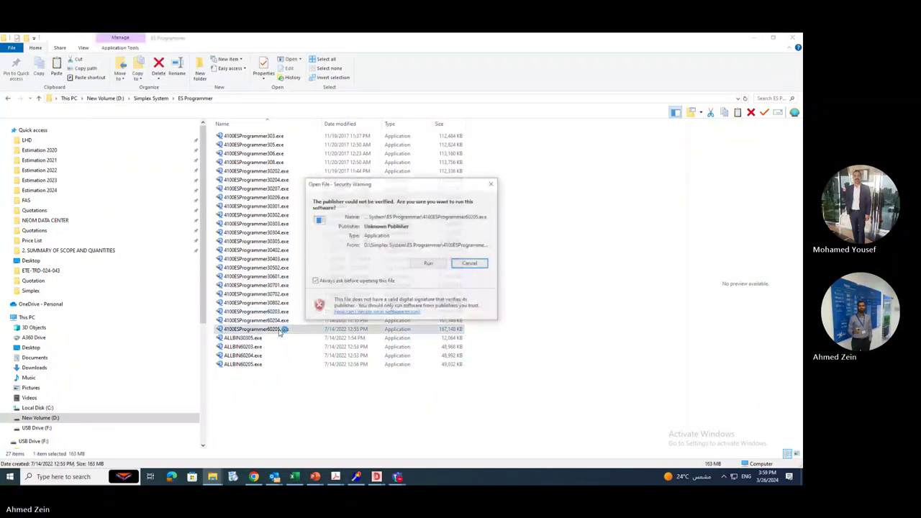
click(436, 264)
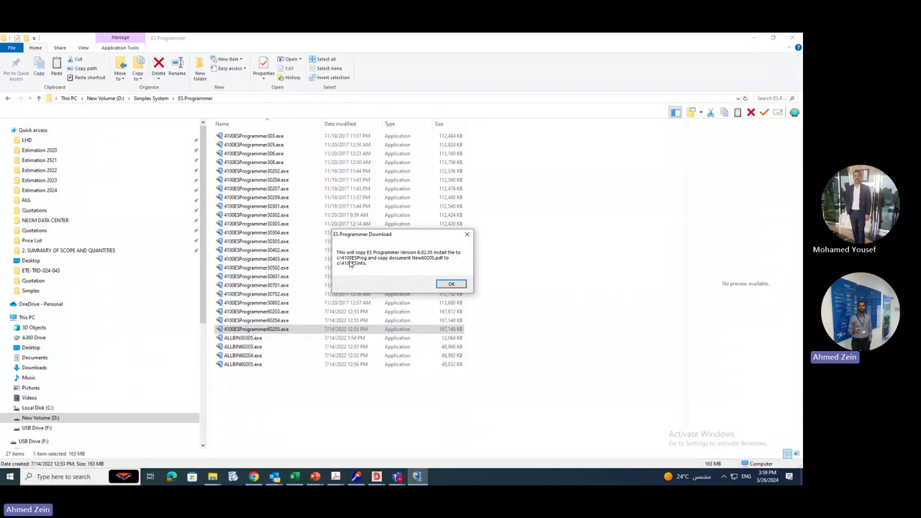
click(450, 284)
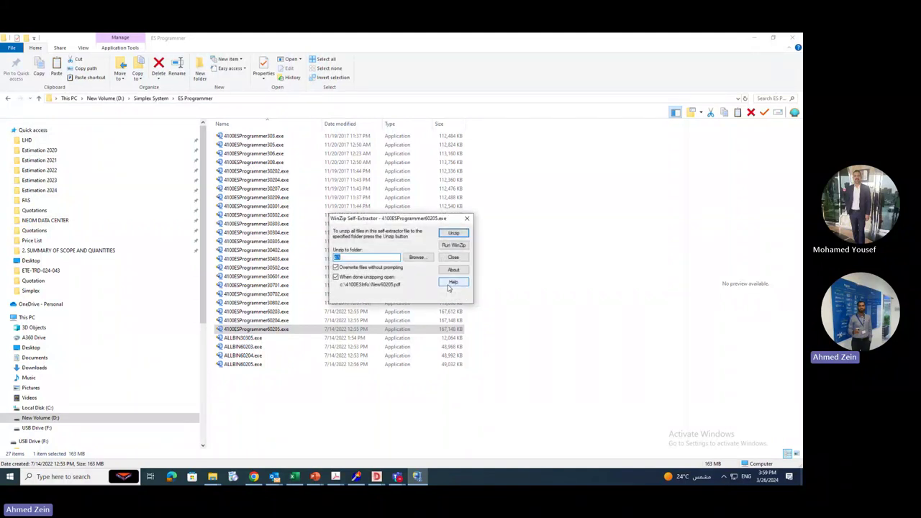
click(453, 234)
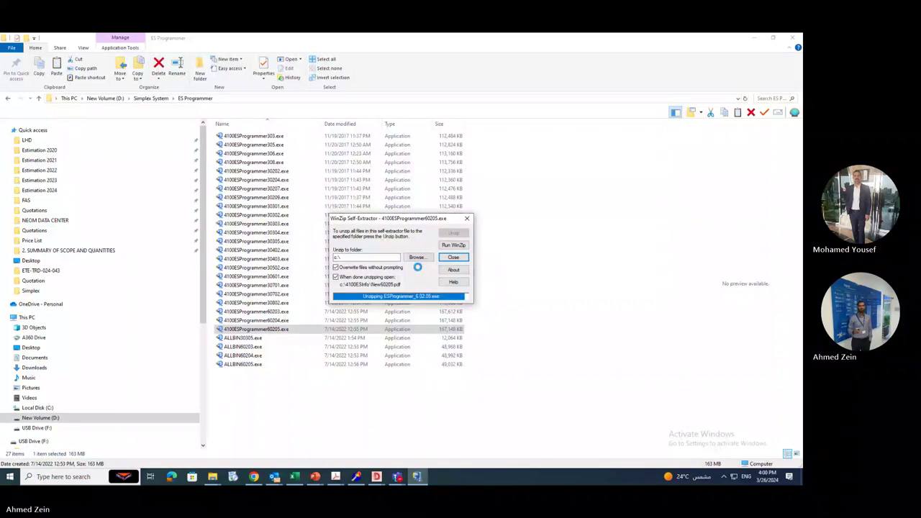
click(420, 278)
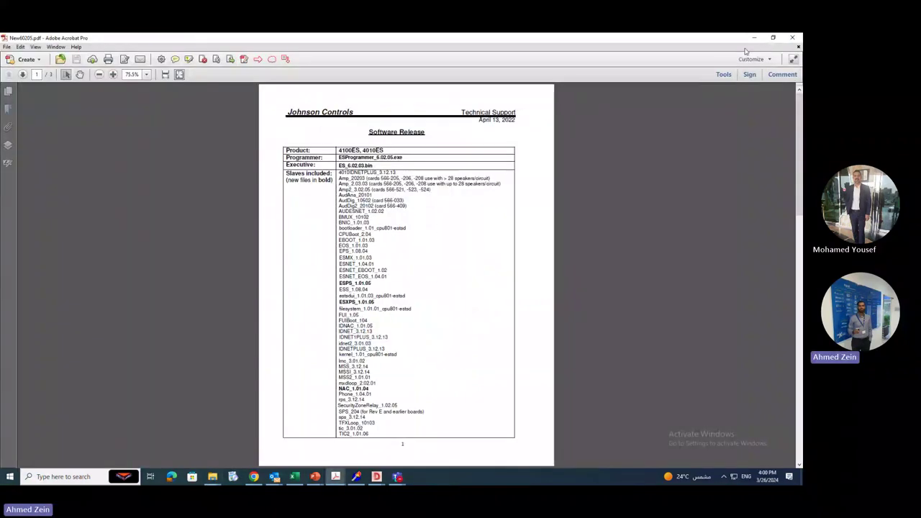
Minimize the release document and the folder window, and open a new File Explorer window at This PC.
click(754, 38)
click(754, 38)
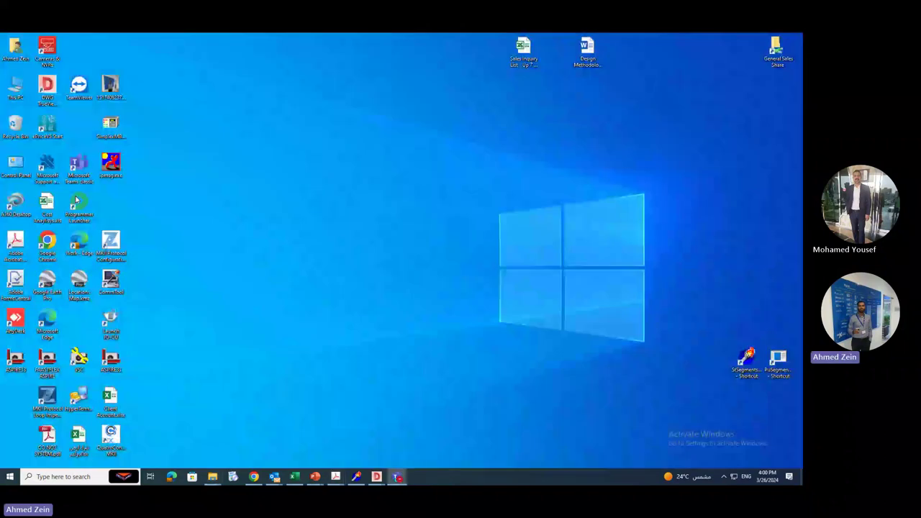
key(super+e)
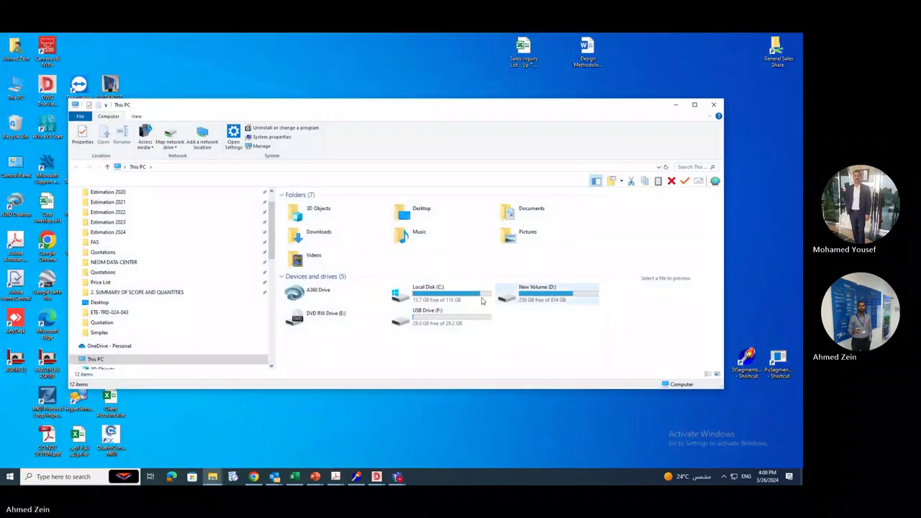
Open the 4100ESProg folder on Local Disk (C:), run ESProgrammer_6.02.05.exe, and bring its InstallShield Wizard to the front.
double_click(448, 291)
click(693, 105)
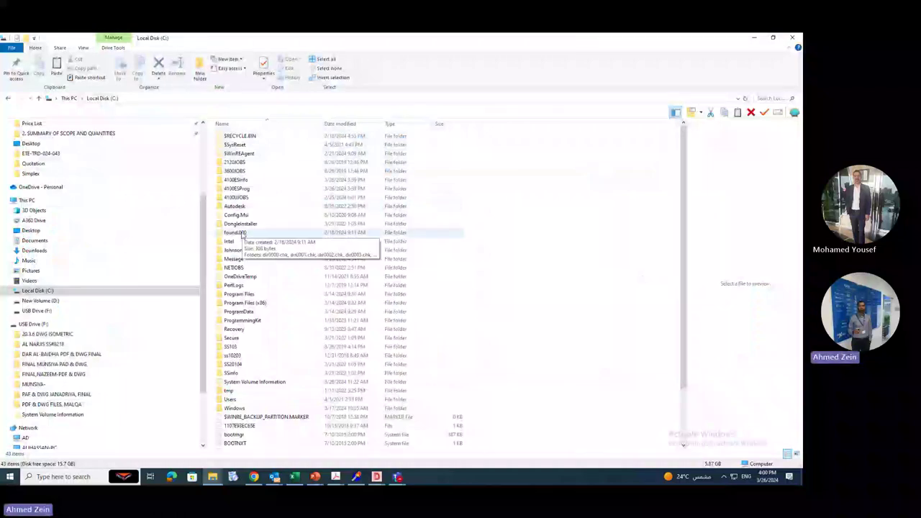
double_click(239, 188)
double_click(270, 137)
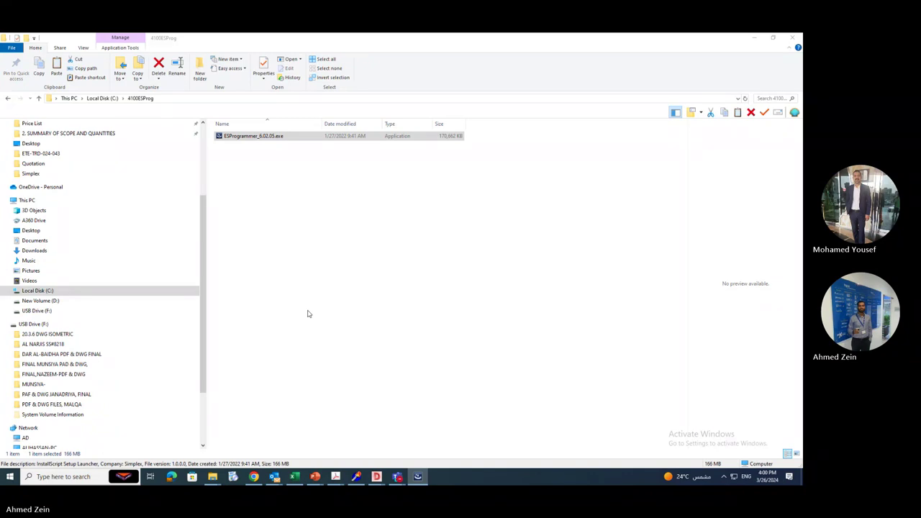
click(420, 478)
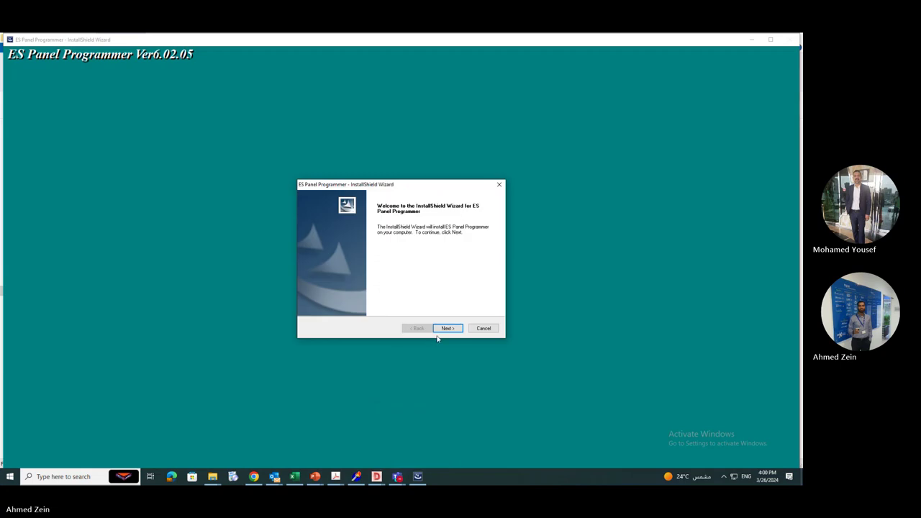
Install ES Panel Programmer in the default Ver6.02.05 destination folder and start repairing Fire Network Security Services.
click(446, 328)
click(448, 328)
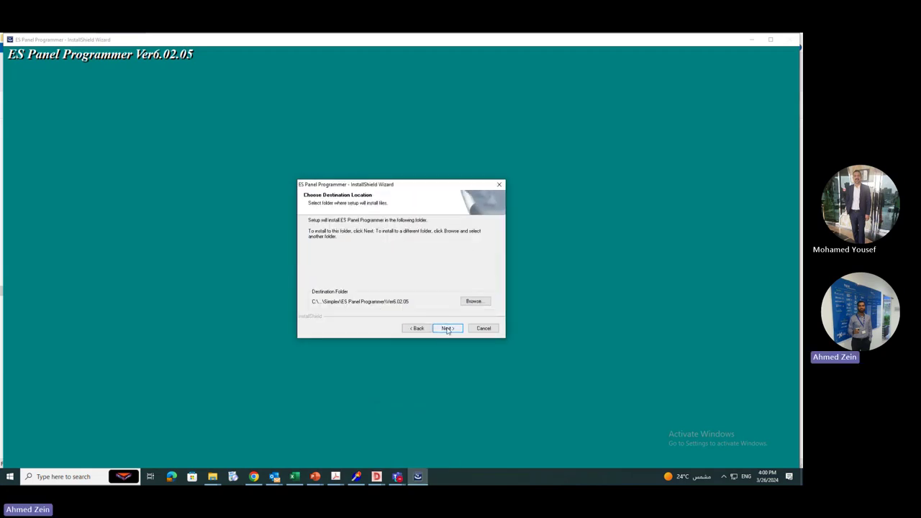
click(446, 328)
click(446, 328)
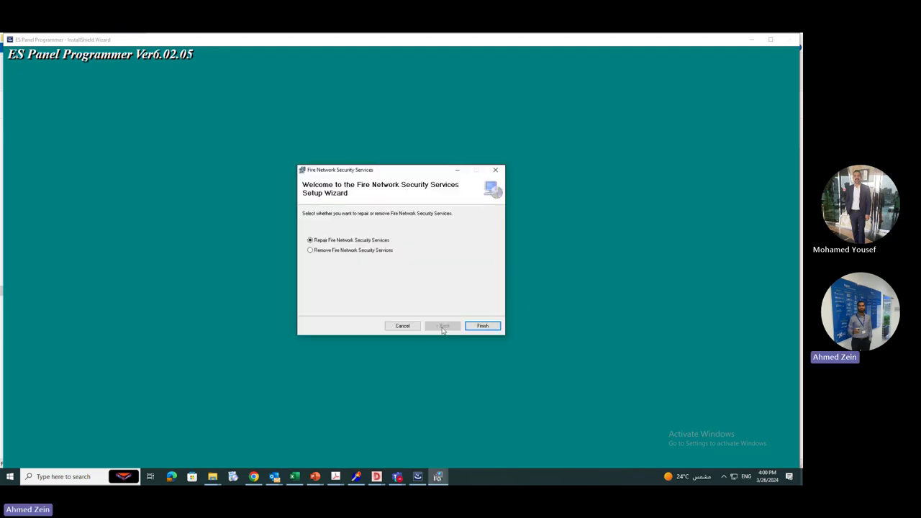
click(480, 325)
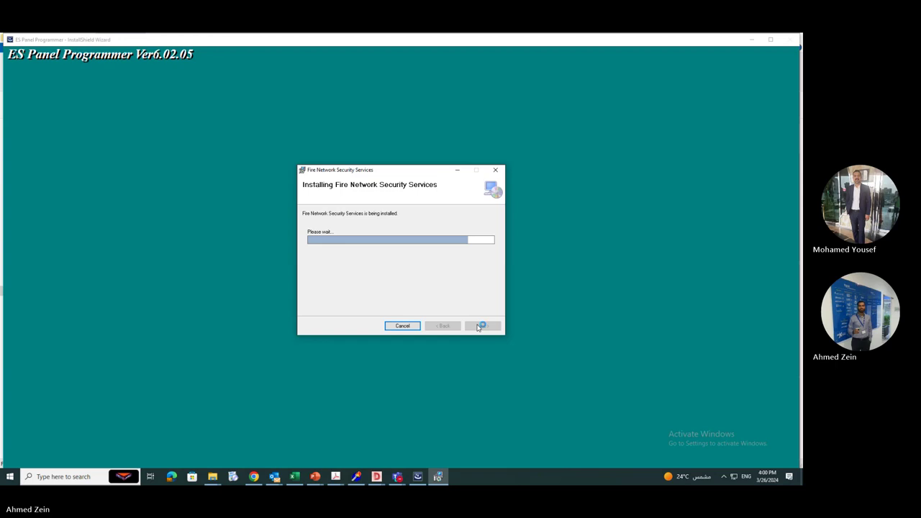
Install OpenVPN 2.4.7-I607-Win7 with its default options, accepting the license agreement, and finish its setup with the readme shown.
click(449, 322)
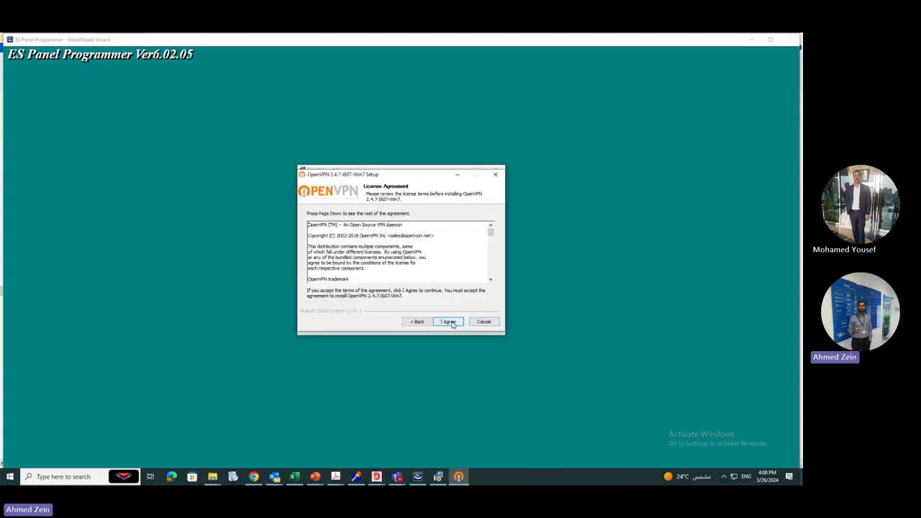
click(450, 322)
click(449, 322)
click(449, 323)
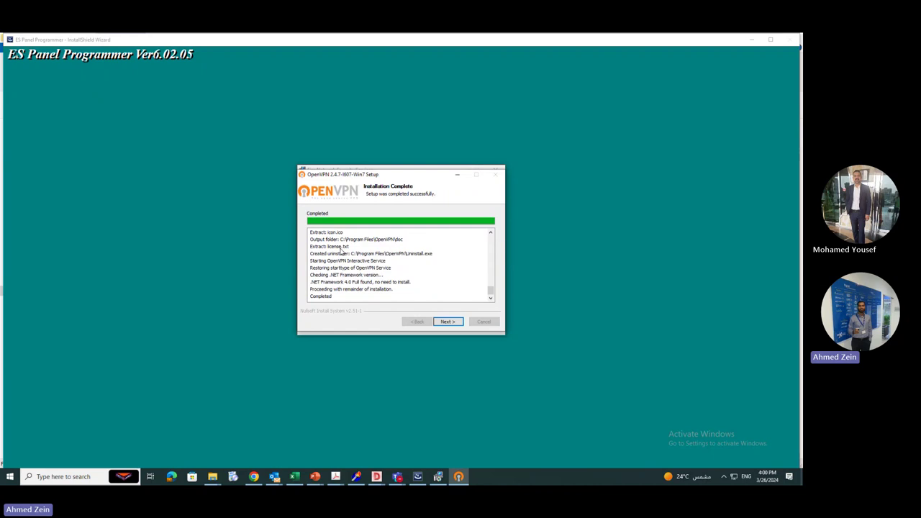
click(452, 322)
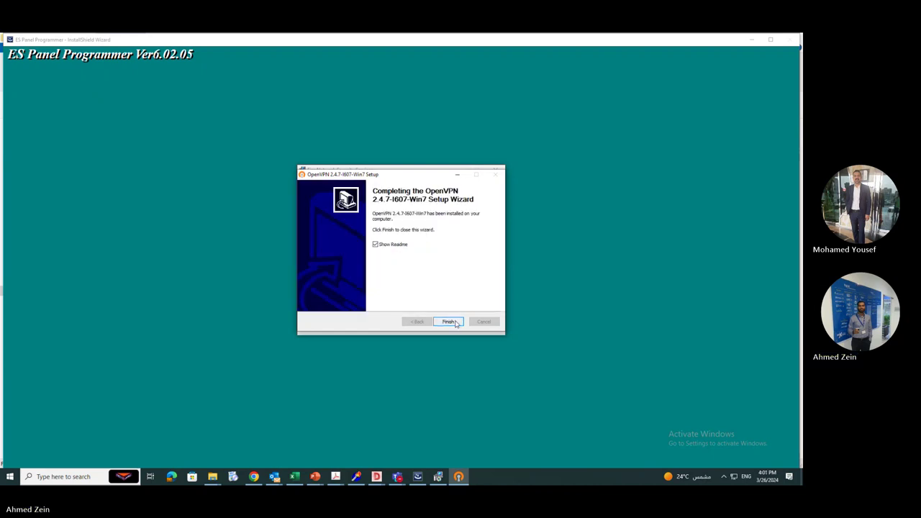
click(452, 322)
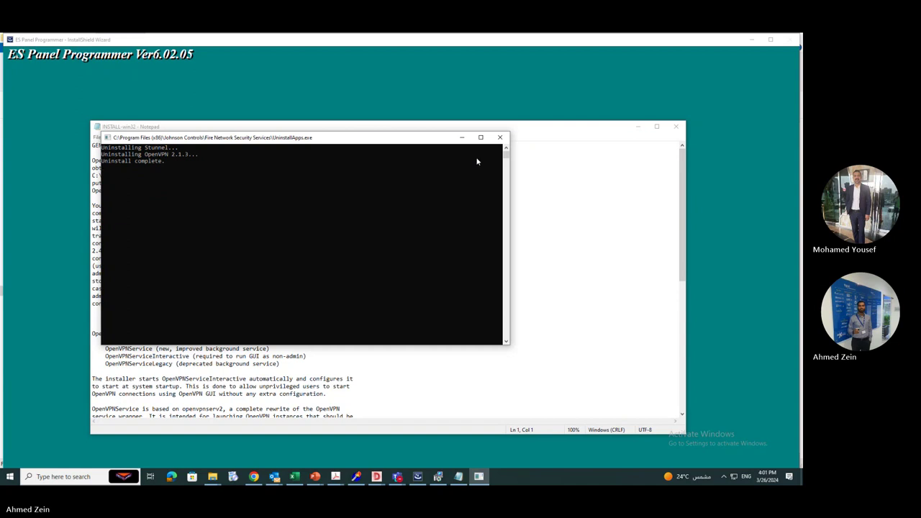
Close the Fire Network Security Services installer and the INSTALL-win32 readme, and finish the ES Panel Programmer installation wizard.
click(459, 477)
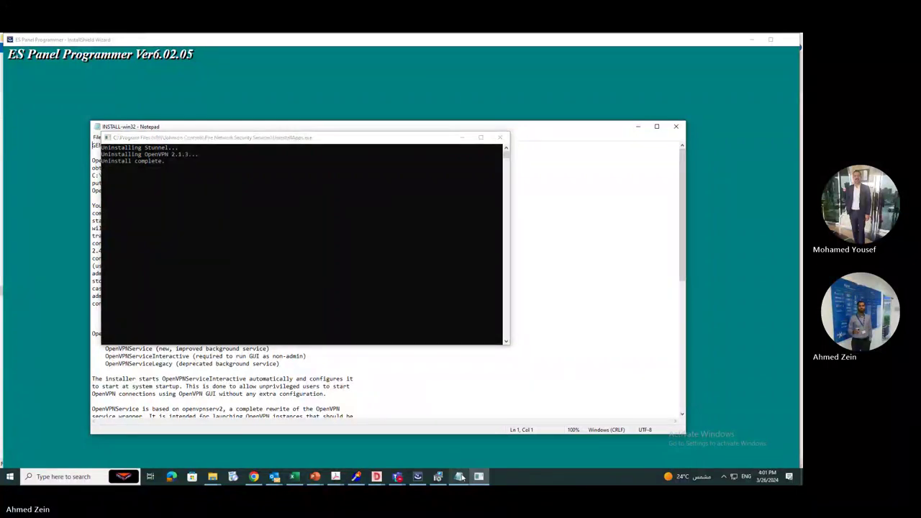
click(438, 476)
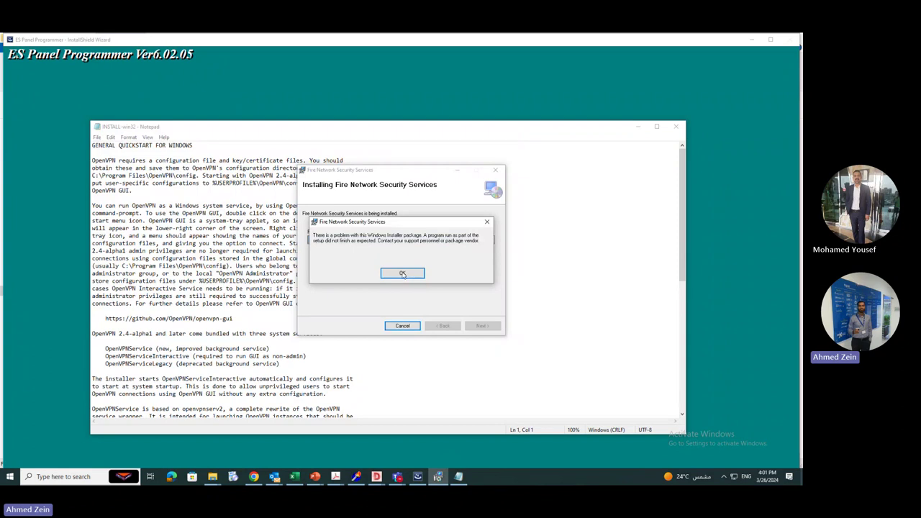
click(403, 273)
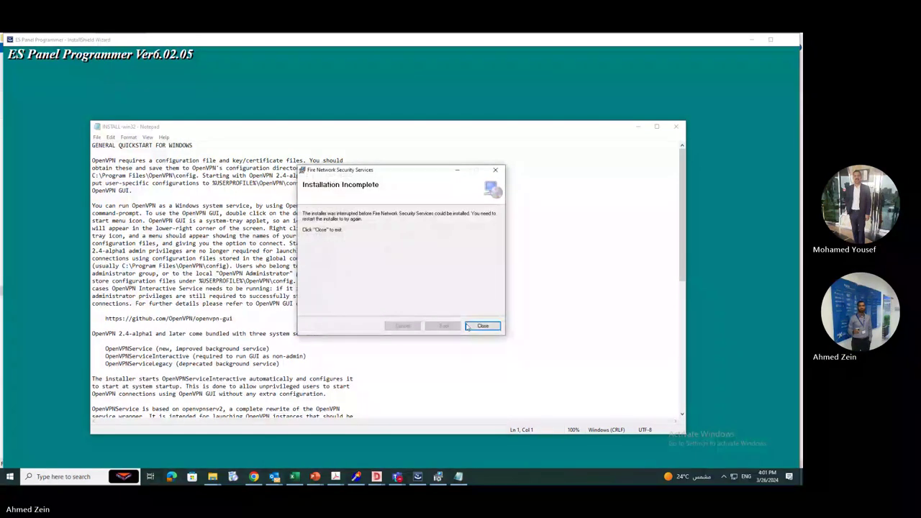
click(480, 324)
click(675, 126)
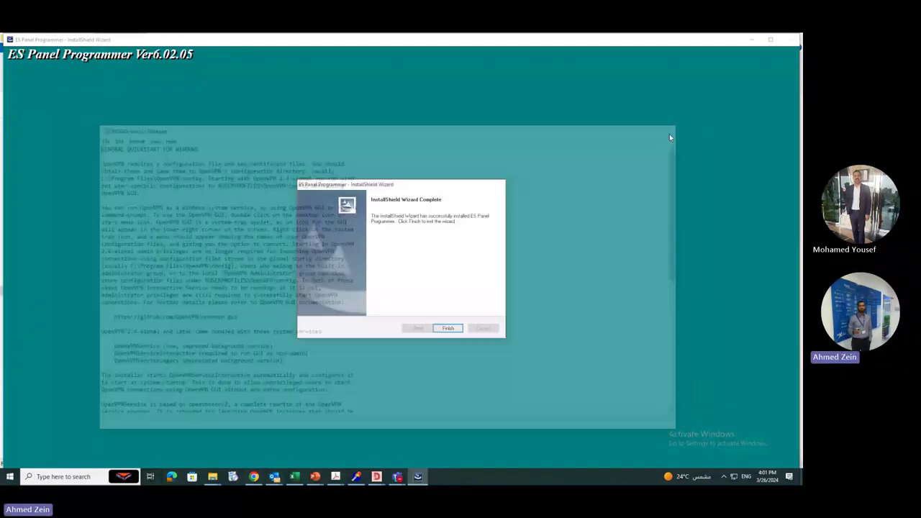
click(448, 327)
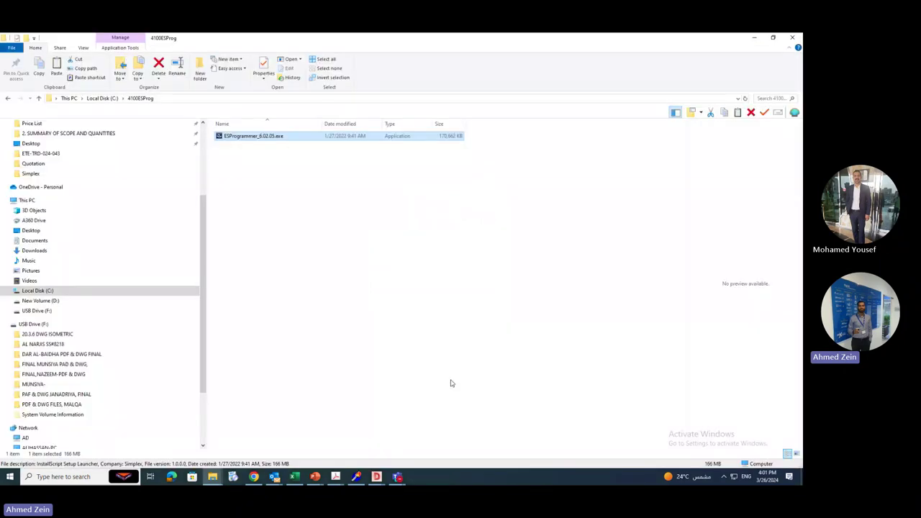
Launch ES Panel Programmer from Simplex ES Panel Ver 6.02.05, decline the job upgrade, and minimize the 4100ESProg folder window.
click(5, 475)
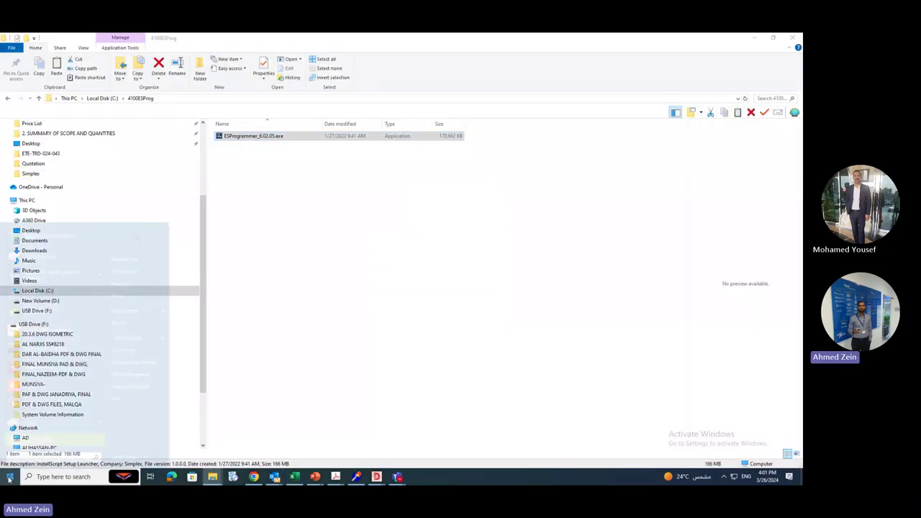
click(24, 439)
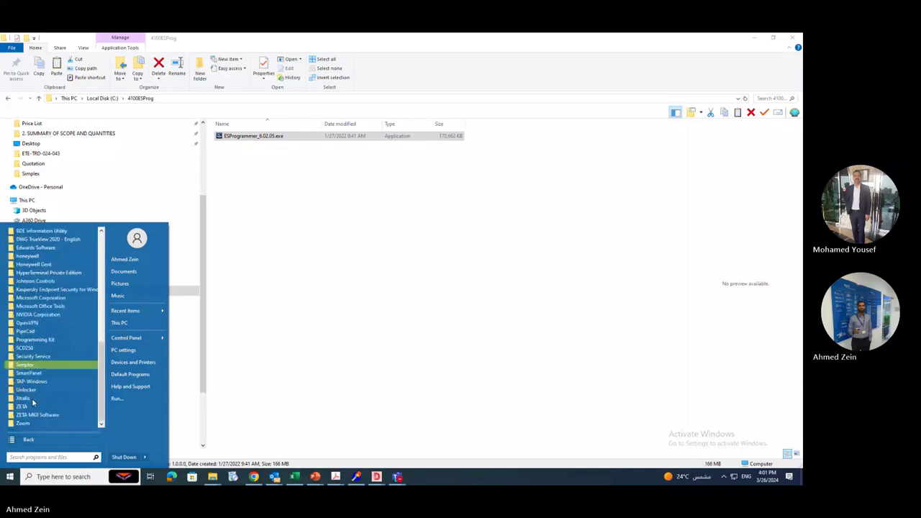
click(32, 365)
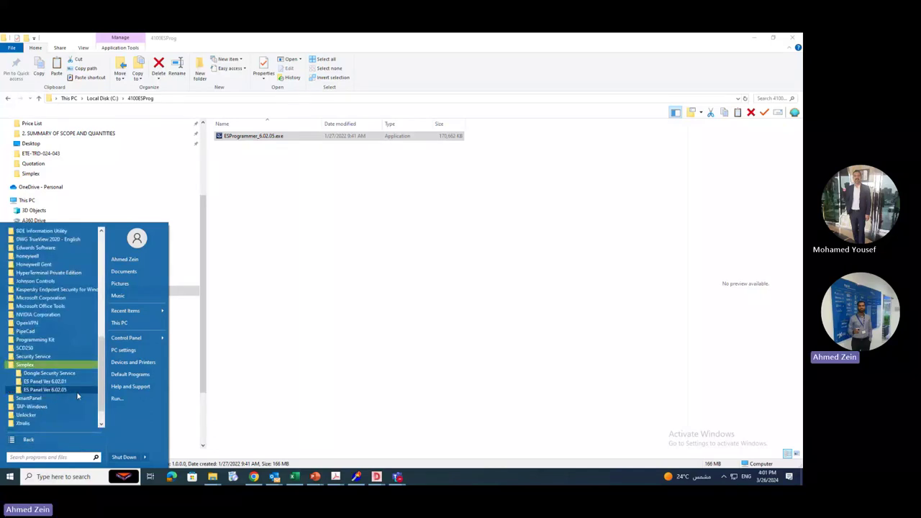
click(51, 390)
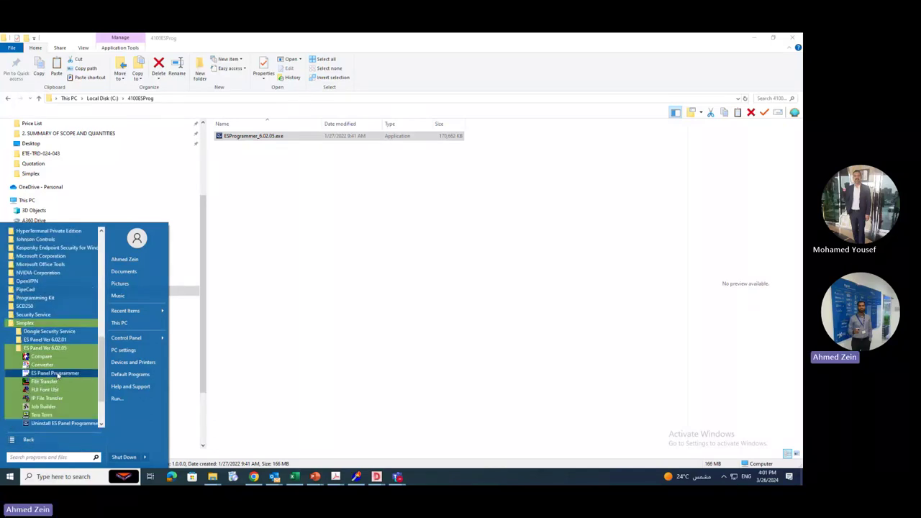
click(54, 373)
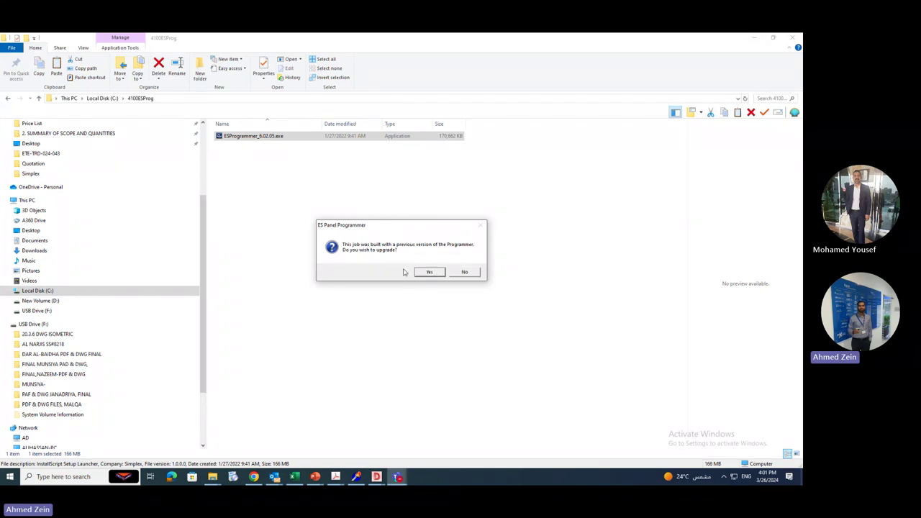
click(457, 274)
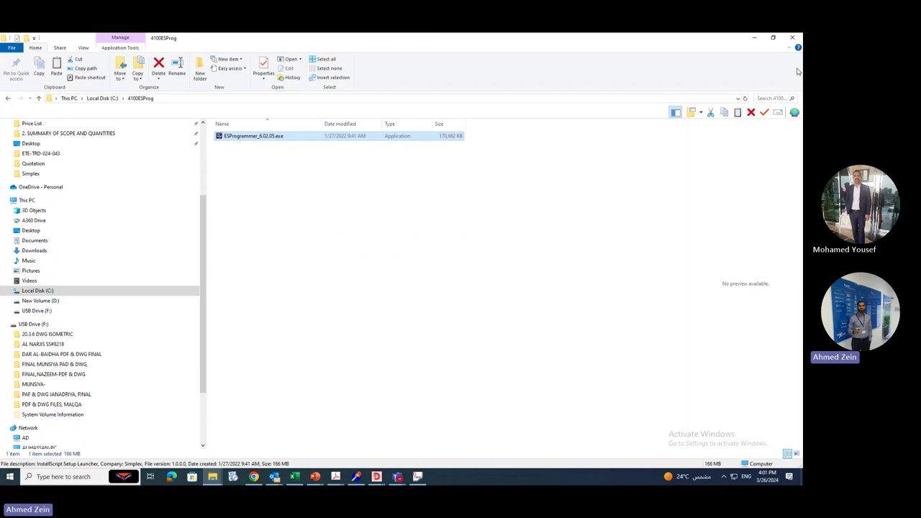
click(755, 39)
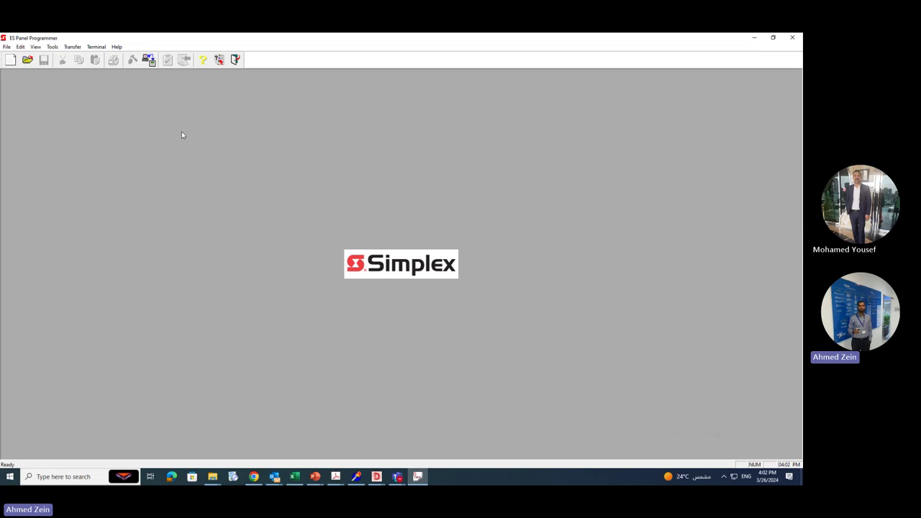
Check the version details in the About ES Panel Programmer information and close it.
click(203, 59)
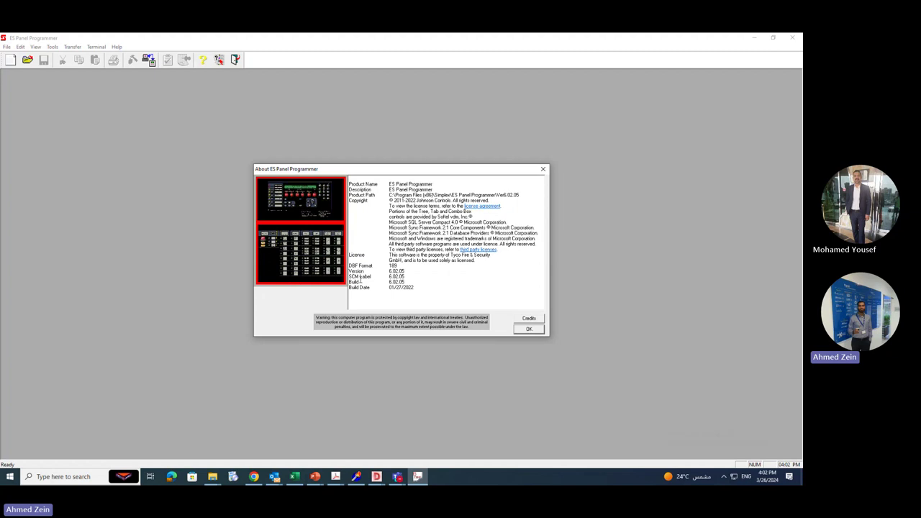
drag(350, 271, 409, 271)
click(374, 270)
drag(369, 271, 394, 272)
click(391, 271)
triple_click(391, 271)
drag(368, 272, 389, 273)
click(389, 276)
click(529, 329)
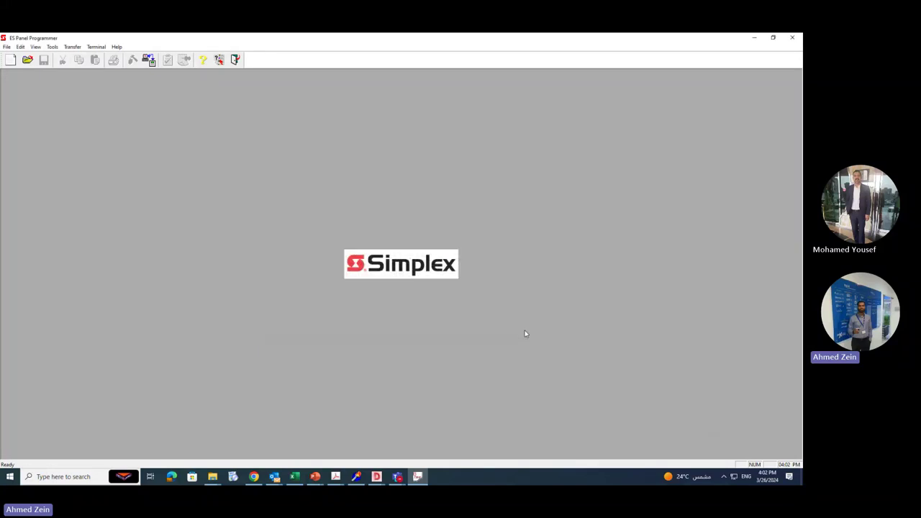
Start a new job and set its panel type to 4007H Small Panel (Hybrid).
click(7, 46)
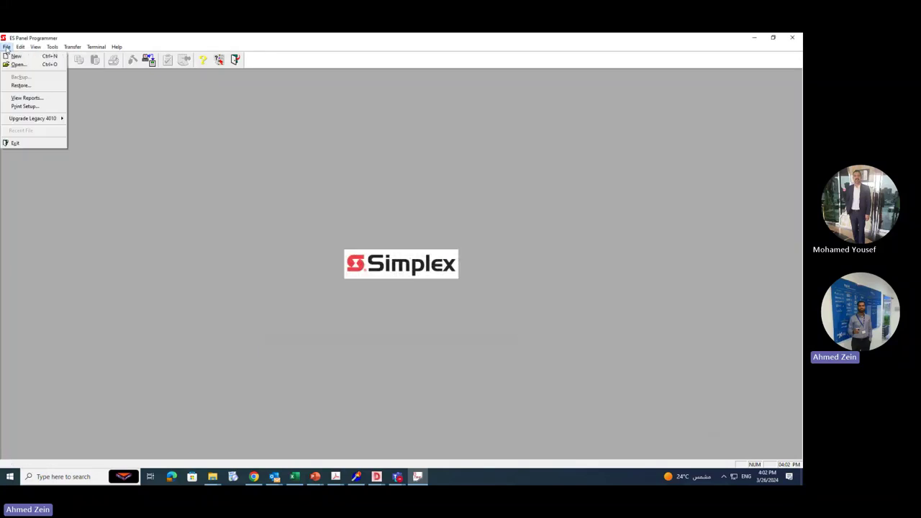
click(15, 55)
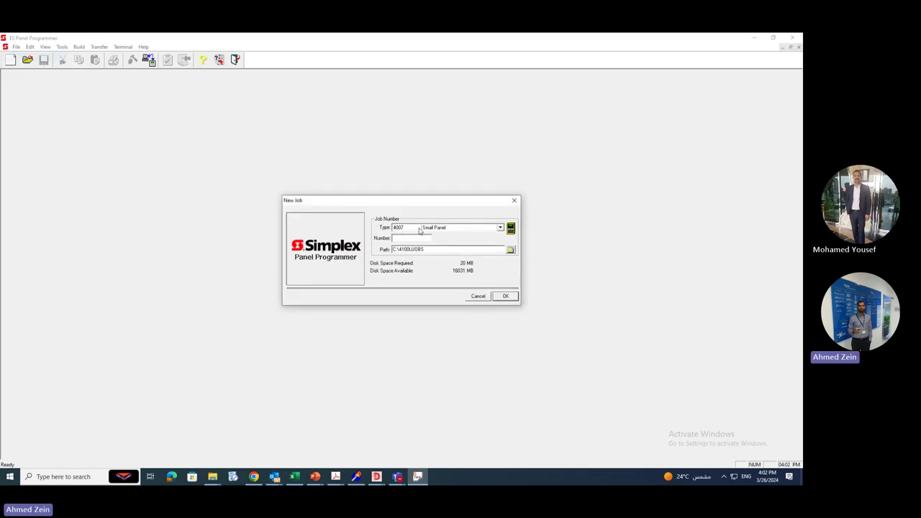
click(500, 228)
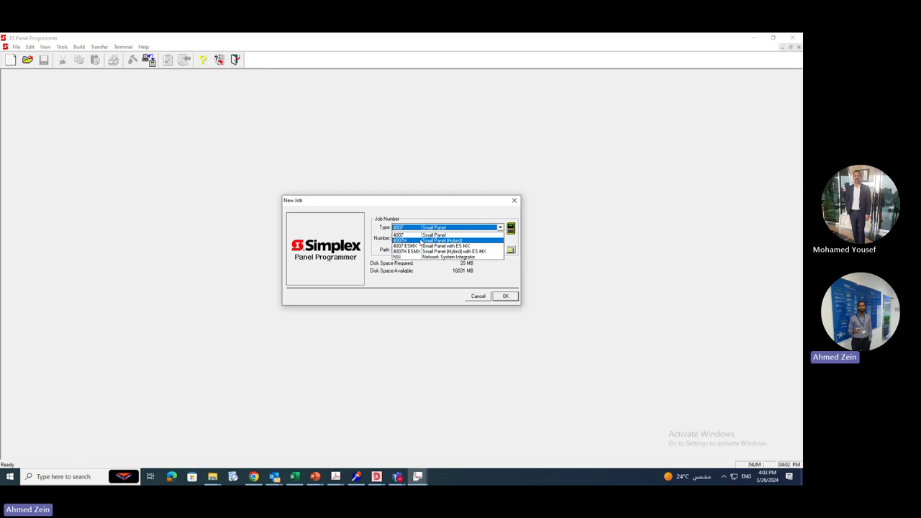
click(420, 242)
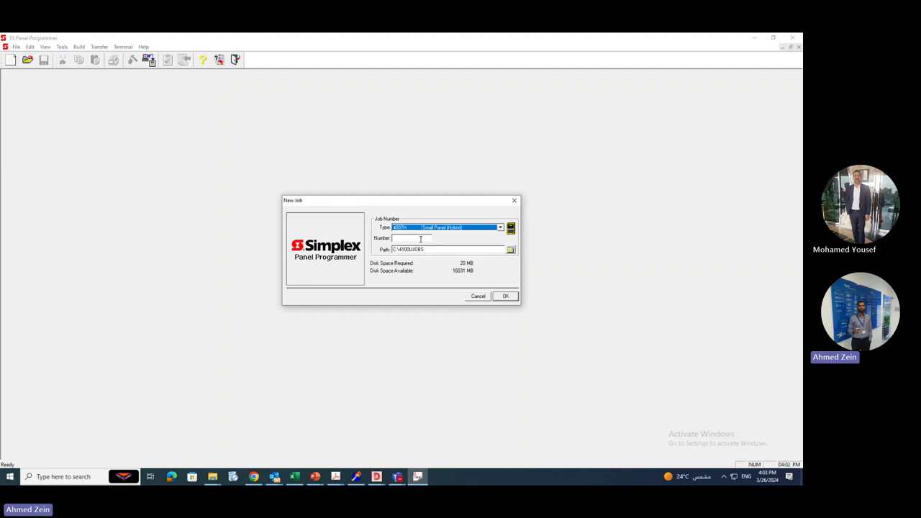
click(447, 227)
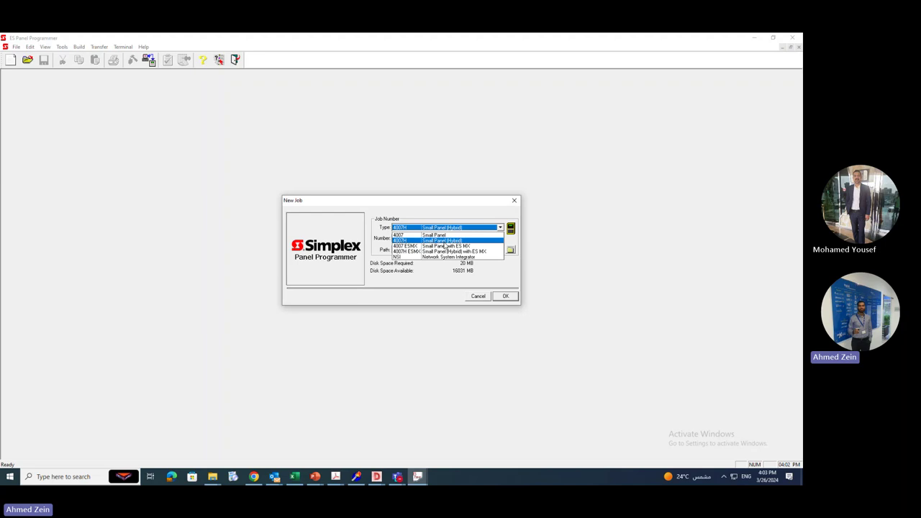
click(444, 242)
Enter TRAINING as the job number and create the job in C:\4100UJOBS.
click(405, 239)
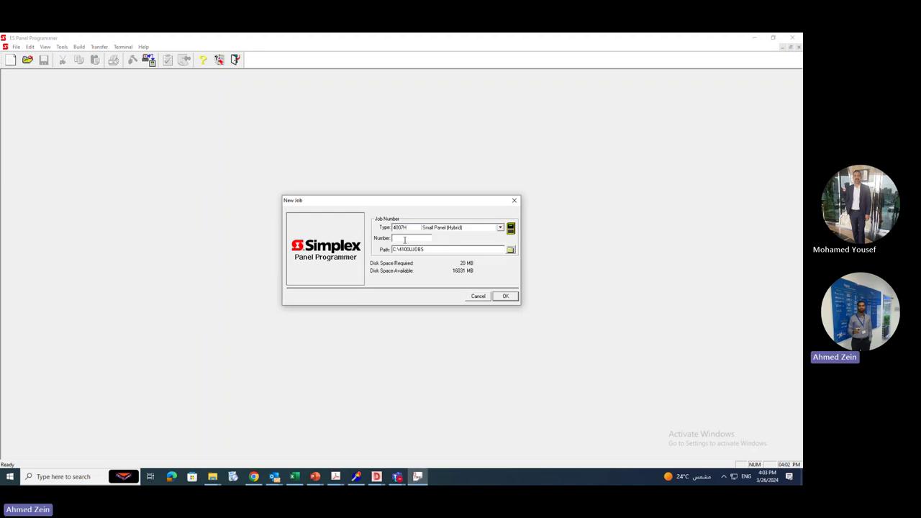
text(TRAINING)
click(506, 296)
click(453, 272)
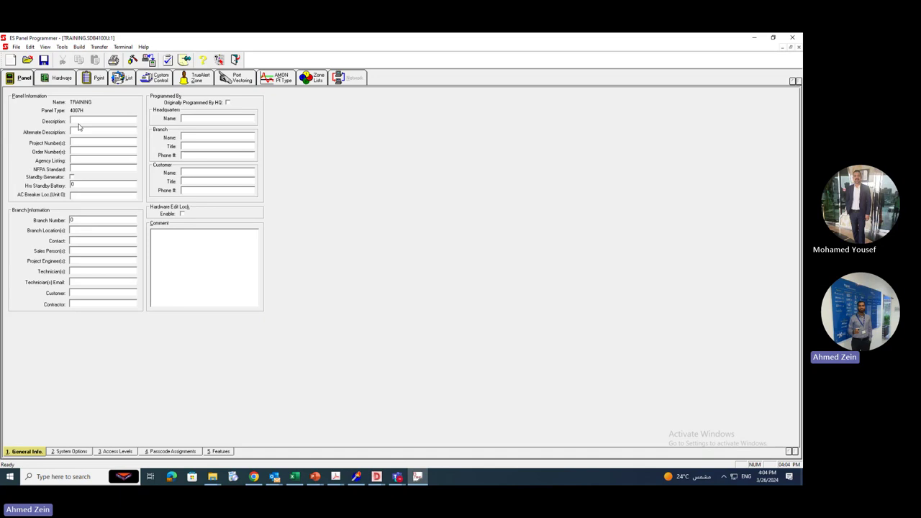
Set the panel's description to "Training Job" in the general information.
text(4)
key(Caps_Lock)
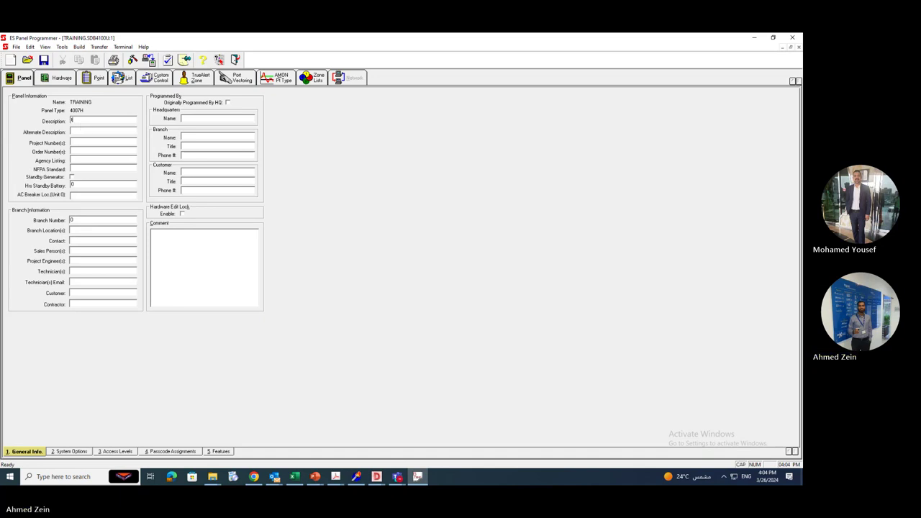
key(Caps_Lock)
key(Caps_Lock)
text(RAIN)
key(BackSpace)
key(Caps_Lock)
key(Caps_Lock)
text(T)
key(Caps_Lock)
text(raining)
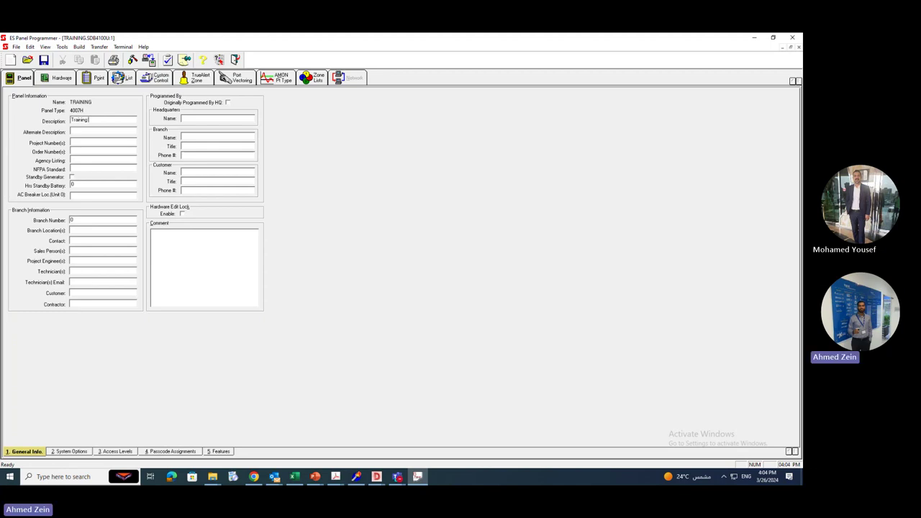
key(Caps_Lock)
text(J)
key(Caps_Lock)
text(ob)
Set the panel's alternate description to "Youtube training" and mark the general information task completed.
key(Caps_Lock)
text(T)
key(Caps_Lock)
text(ra)
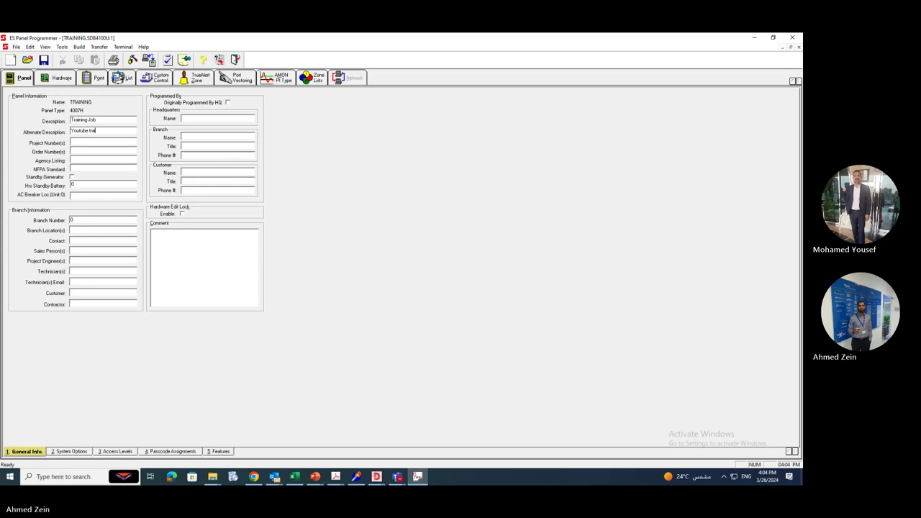
text(in)
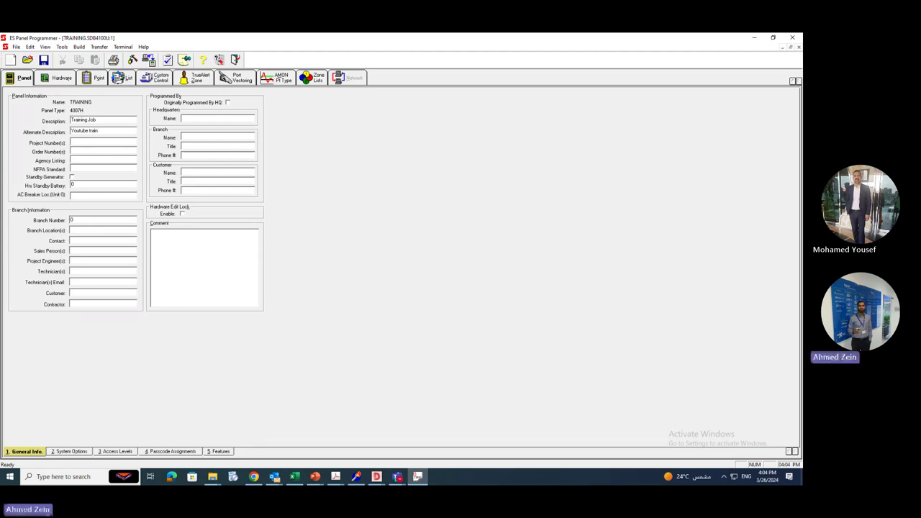
text(ing)
click(81, 452)
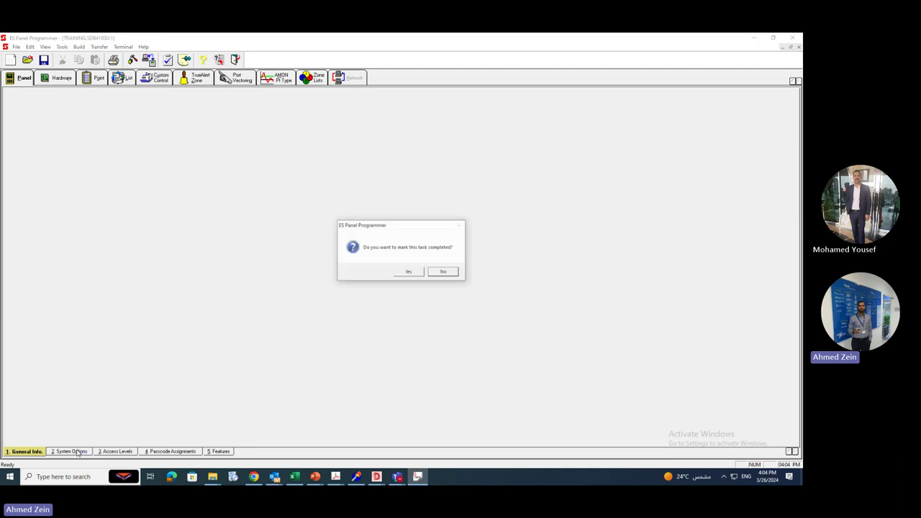
click(407, 272)
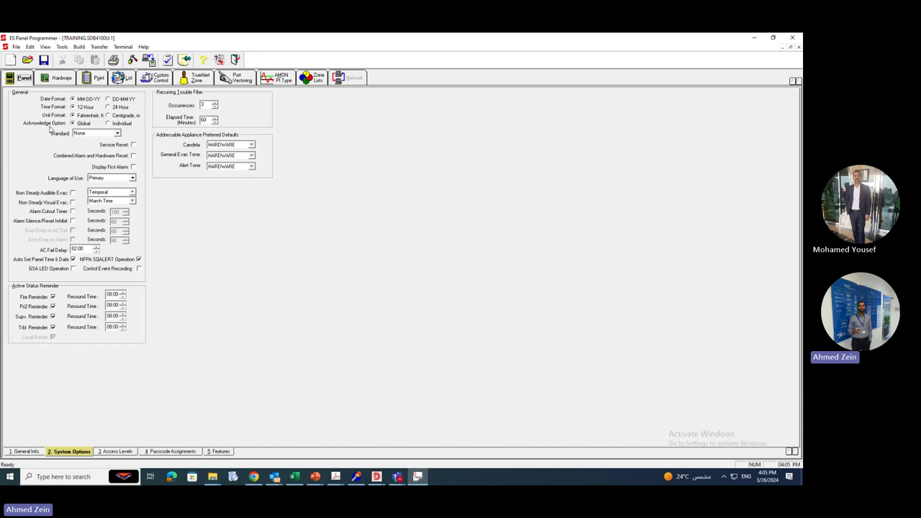
Review the choices for the Standard setting in the system options and mark that task completed.
click(118, 134)
click(118, 134)
click(118, 134)
click(118, 135)
click(52, 296)
key(Escape)
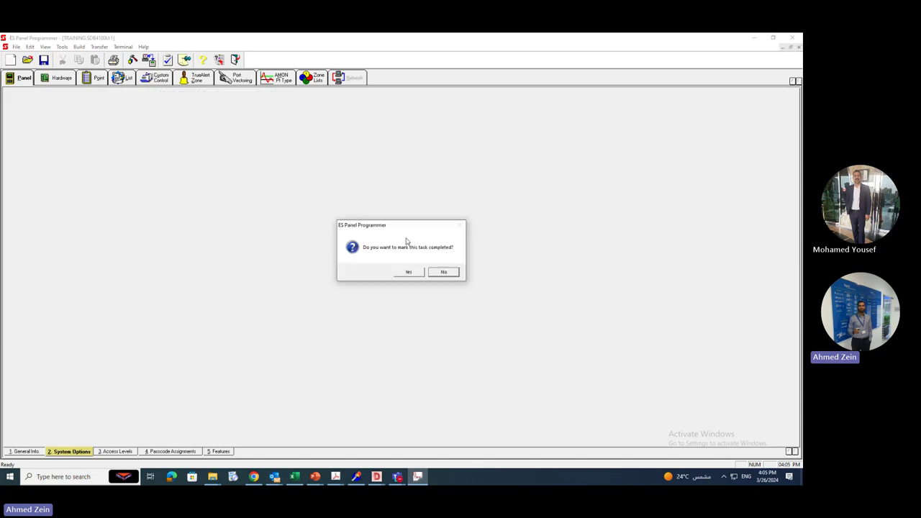
click(401, 270)
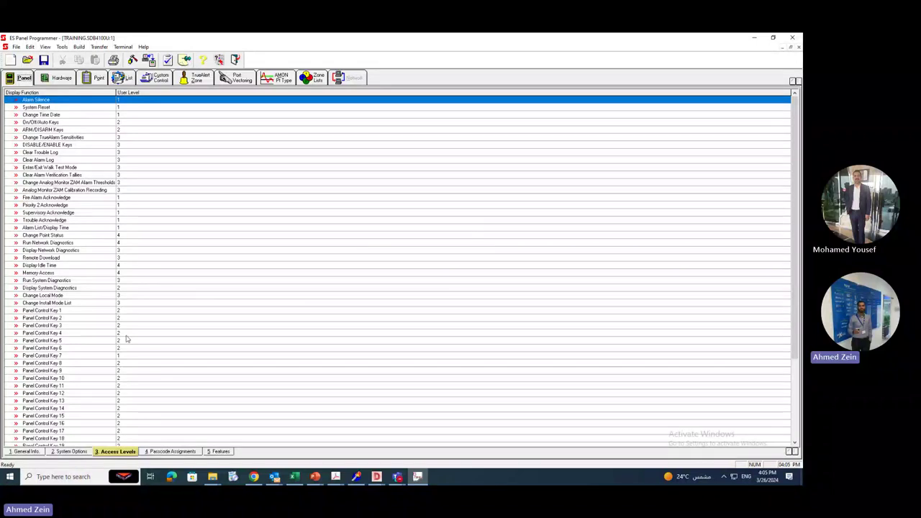
Review the access levels list and set the user level of the Clear Trouble Log function to 4.
scroll(125, 382, down, 5)
scroll(124, 359, up, 5)
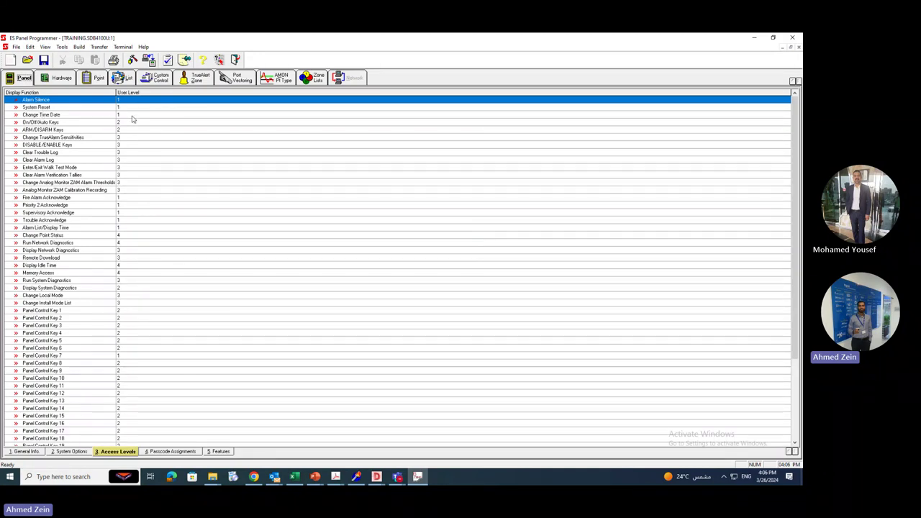
scroll(143, 251, down, 5)
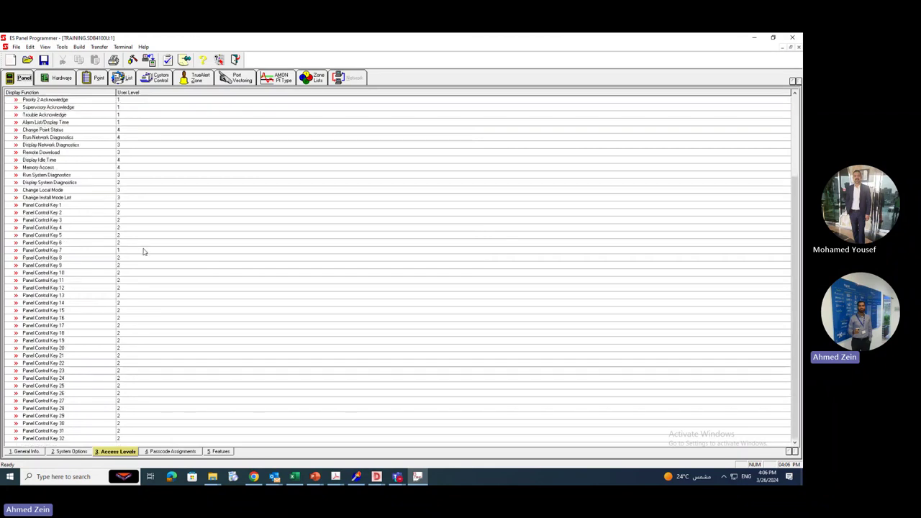
scroll(143, 251, up, 5)
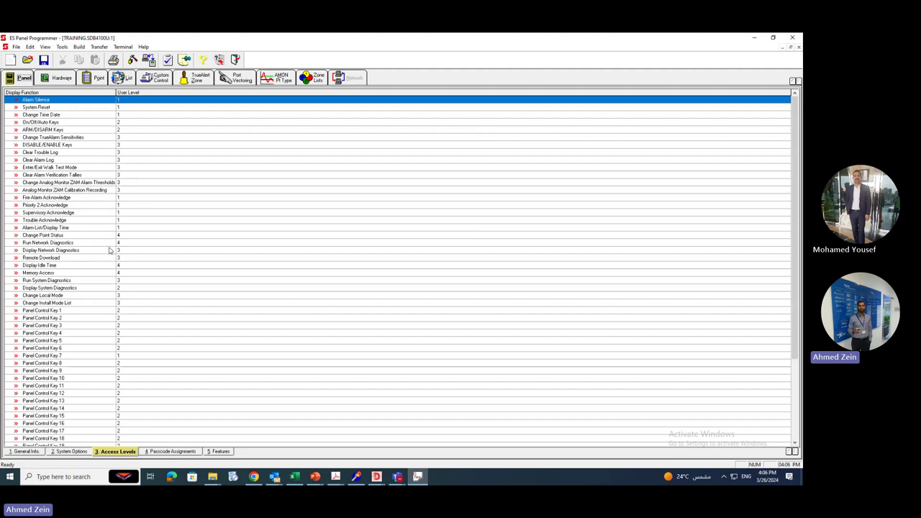
click(51, 236)
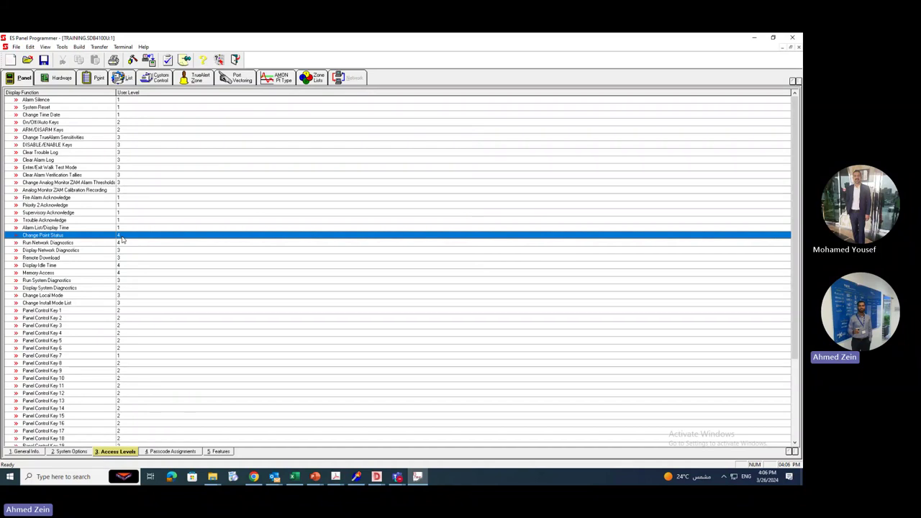
double_click(124, 155)
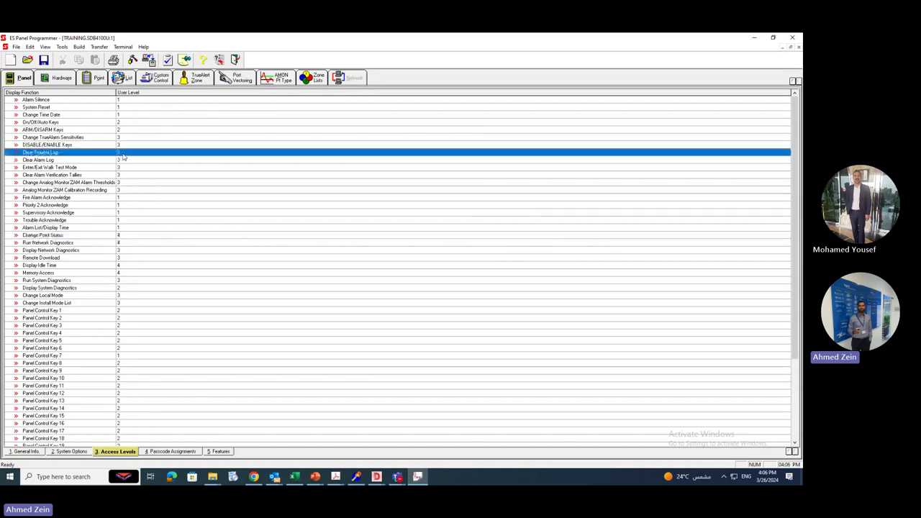
click(378, 251)
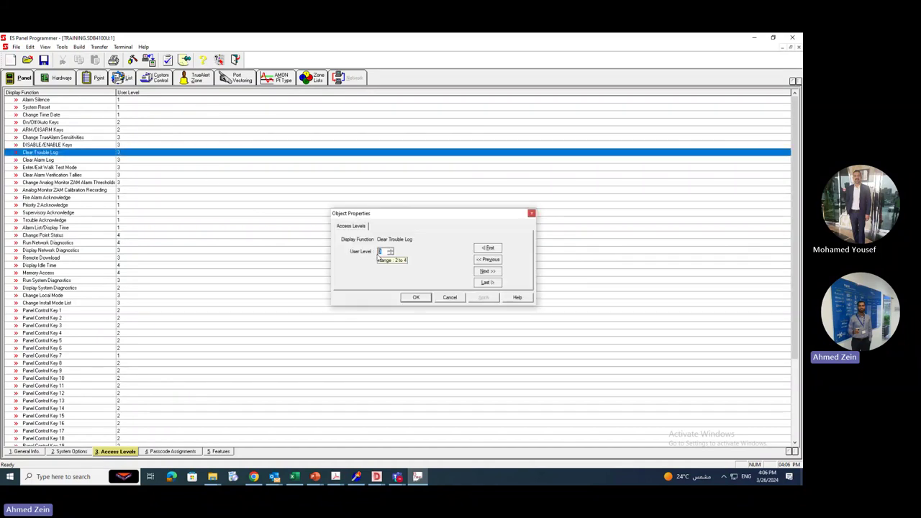
text(4)
click(421, 297)
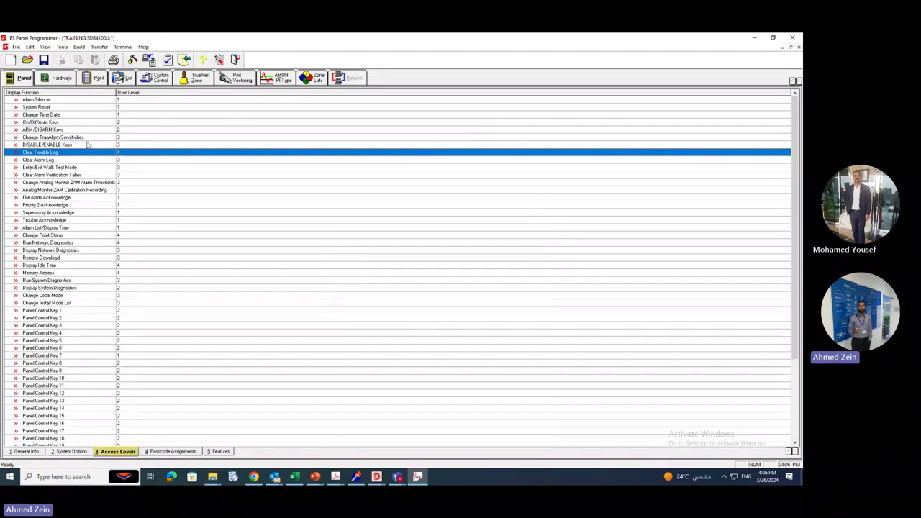
Set the user level of the System Reset function to 2.
click(48, 108)
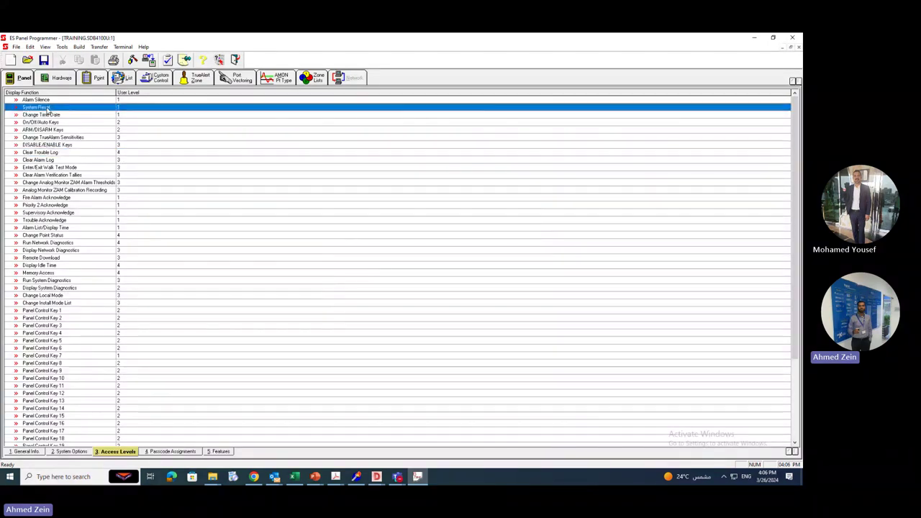
click(126, 102)
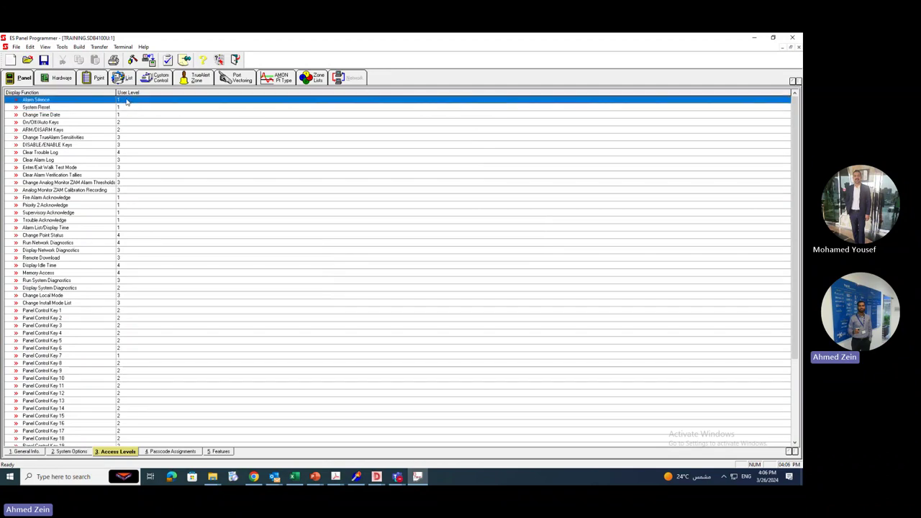
double_click(124, 108)
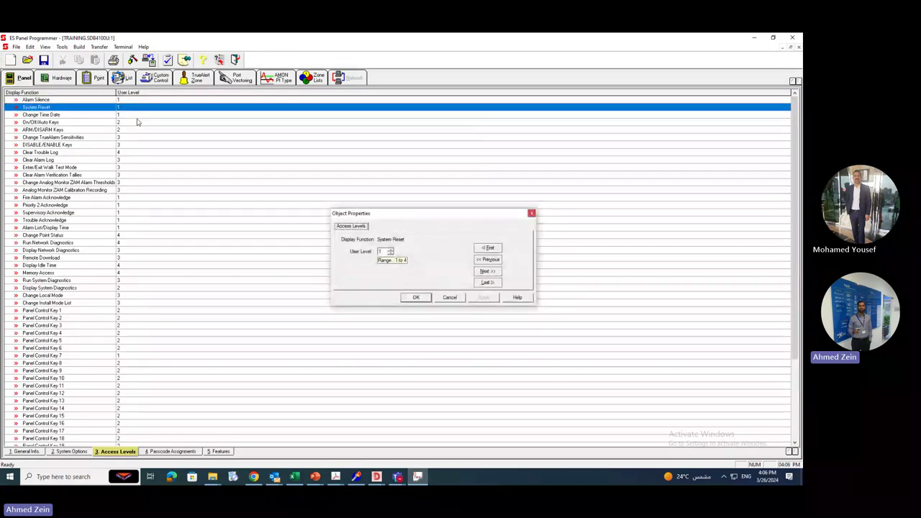
text(2)
click(416, 298)
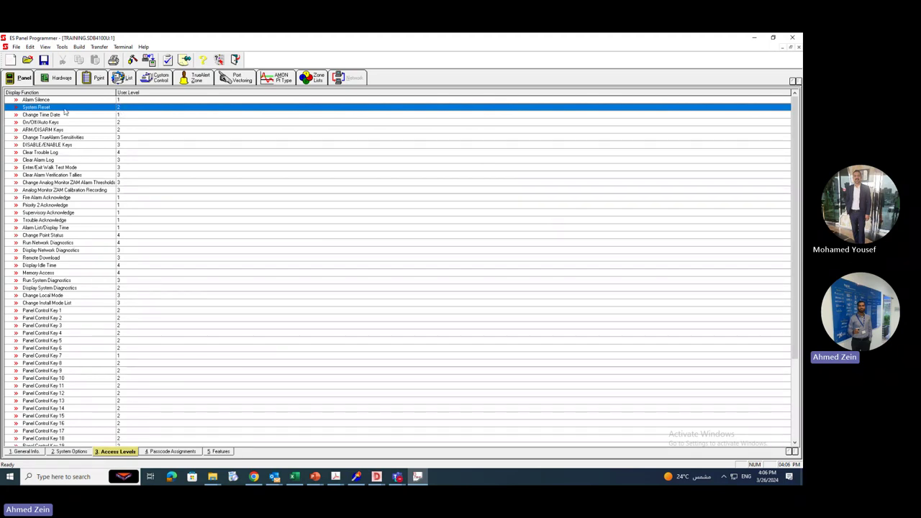
Check the DISABLE/ENABLE Keys user level without changing it and mark the access levels task completed.
click(121, 118)
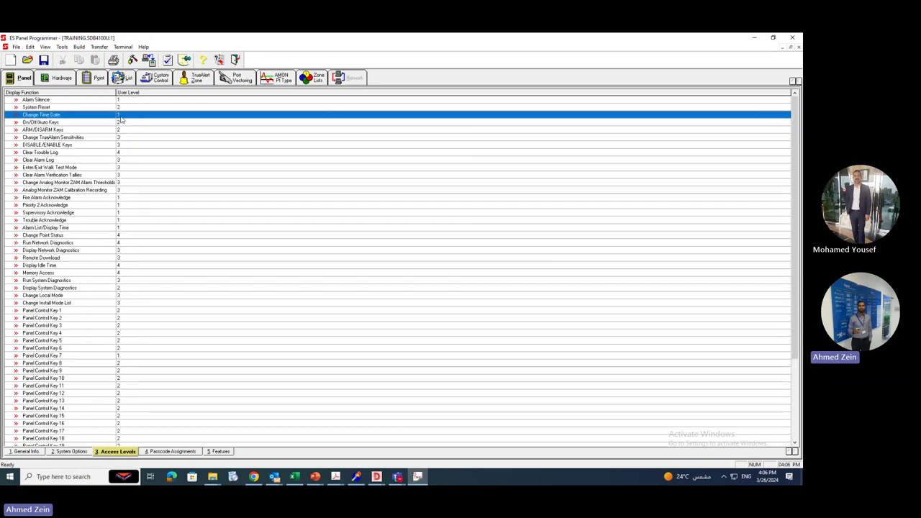
double_click(125, 149)
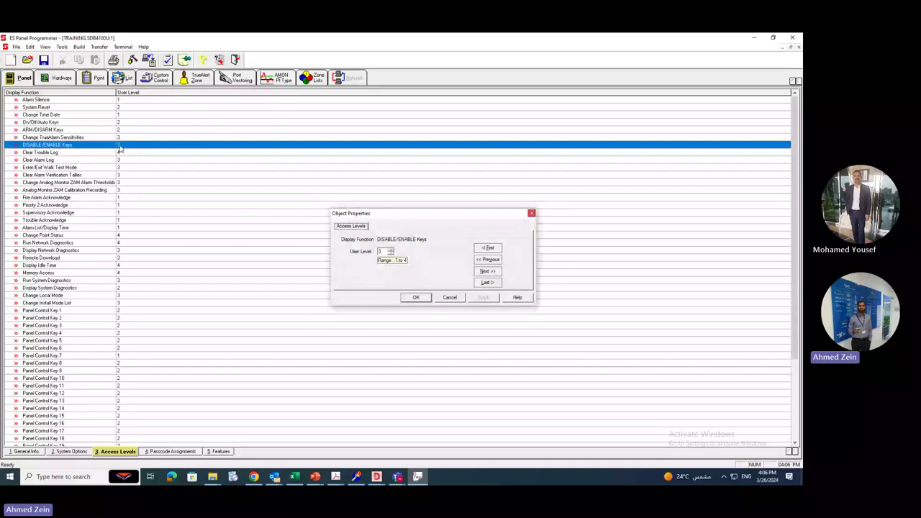
click(416, 298)
click(179, 451)
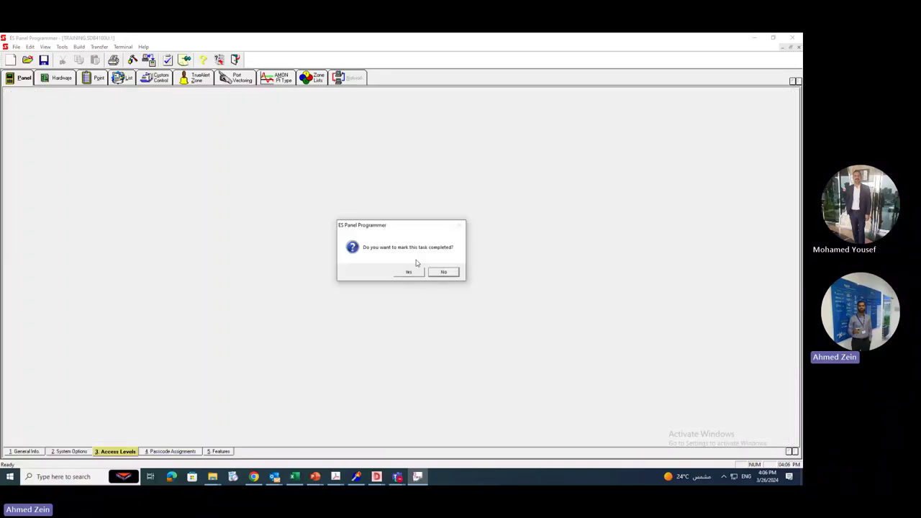
click(403, 272)
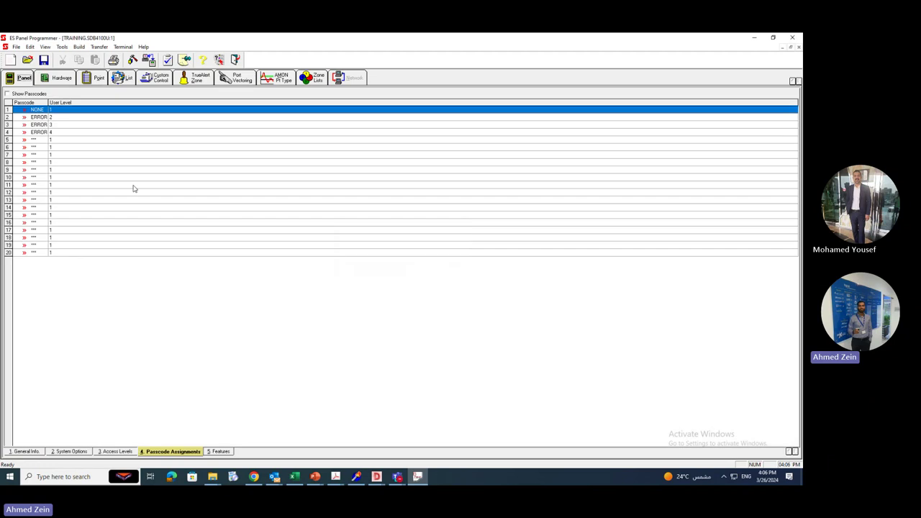
Check operator 1's passcode properties, and enter and apply a passcode for operator 2.
double_click(39, 113)
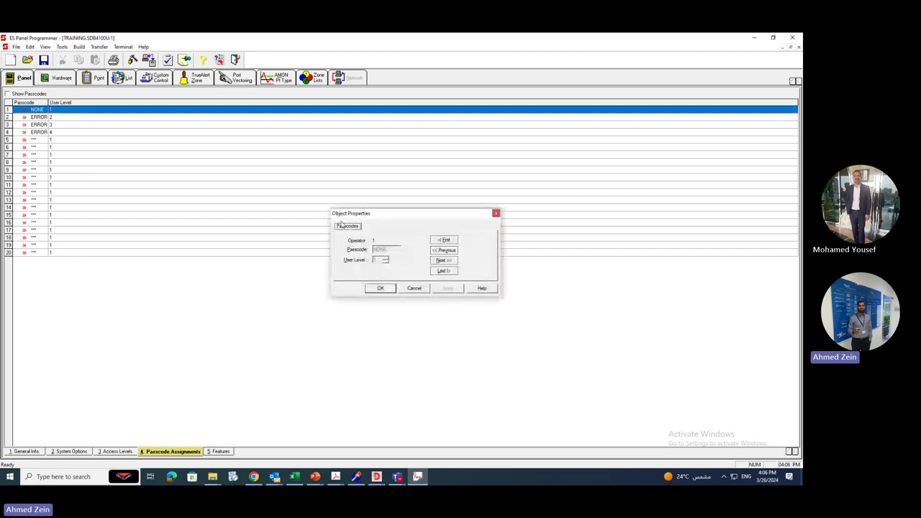
click(381, 288)
double_click(36, 117)
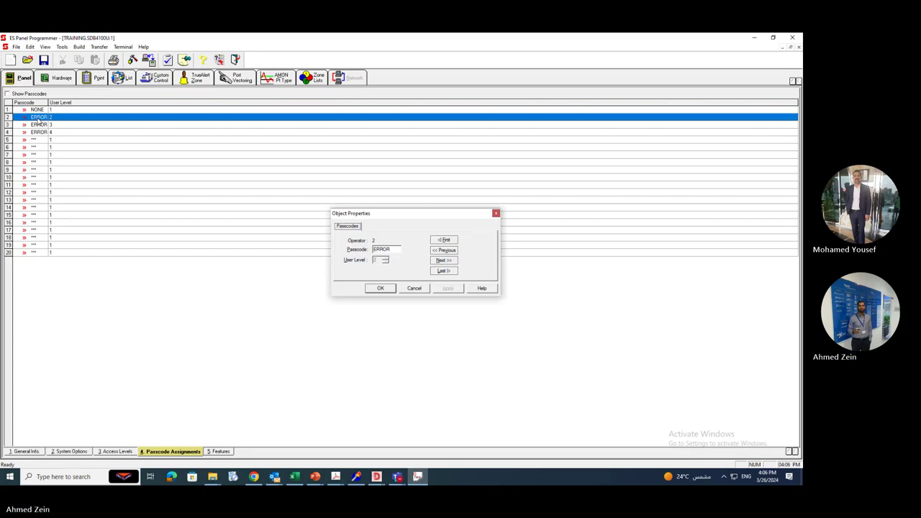
key(Tab)
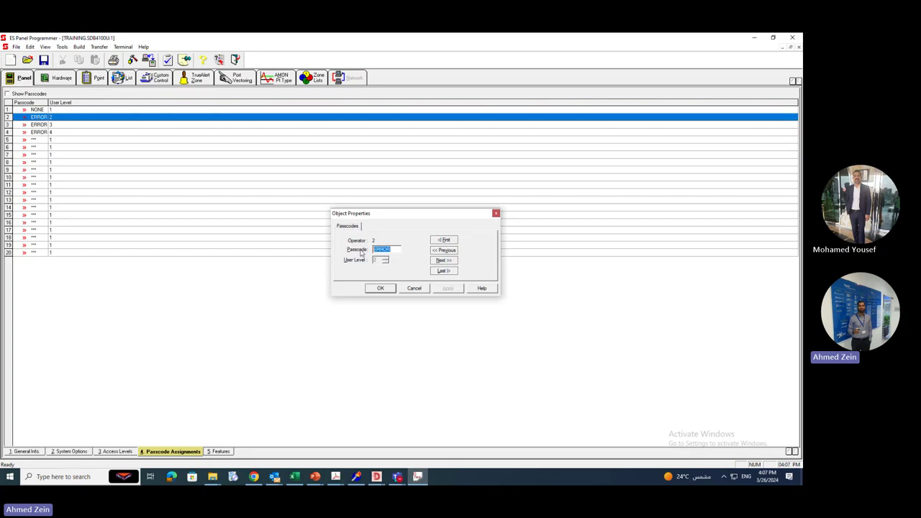
text(222)
click(440, 290)
click(392, 289)
Enter and apply a passcode for operator 3 in the passcode assignments.
double_click(40, 125)
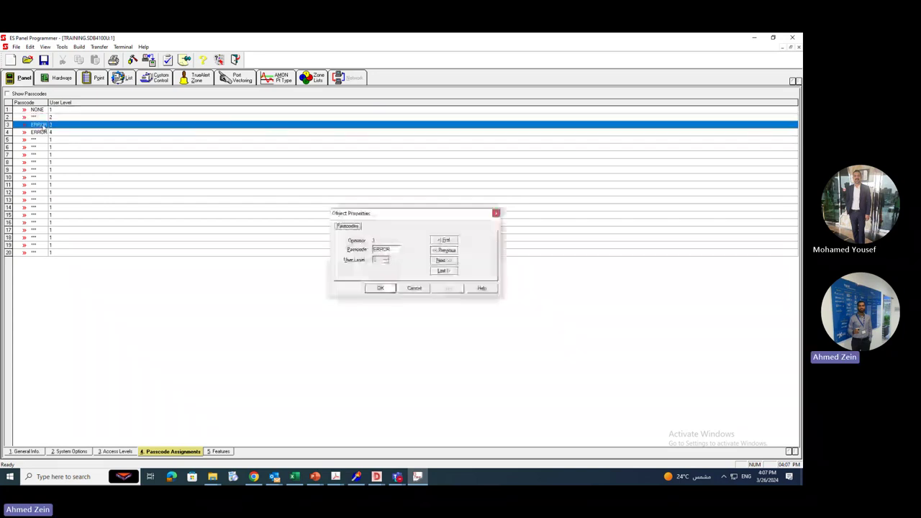
key(Tab)
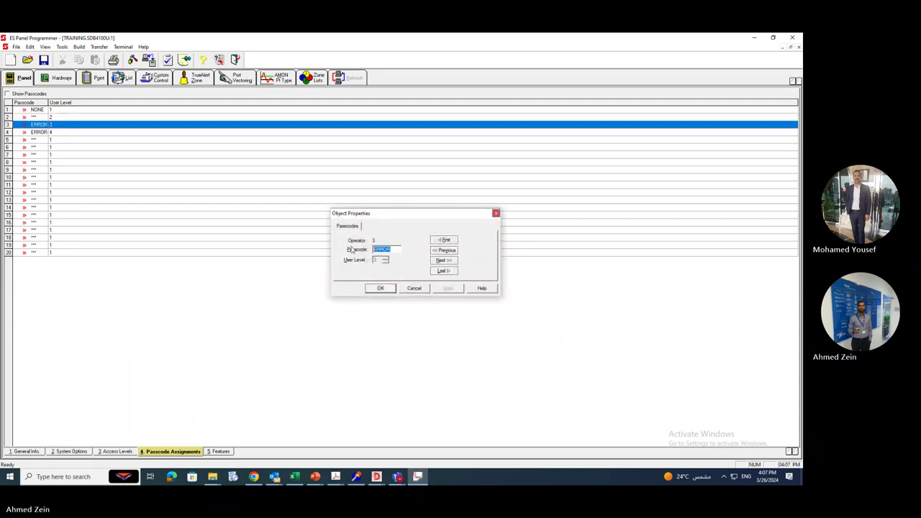
text(333)
click(446, 288)
click(380, 288)
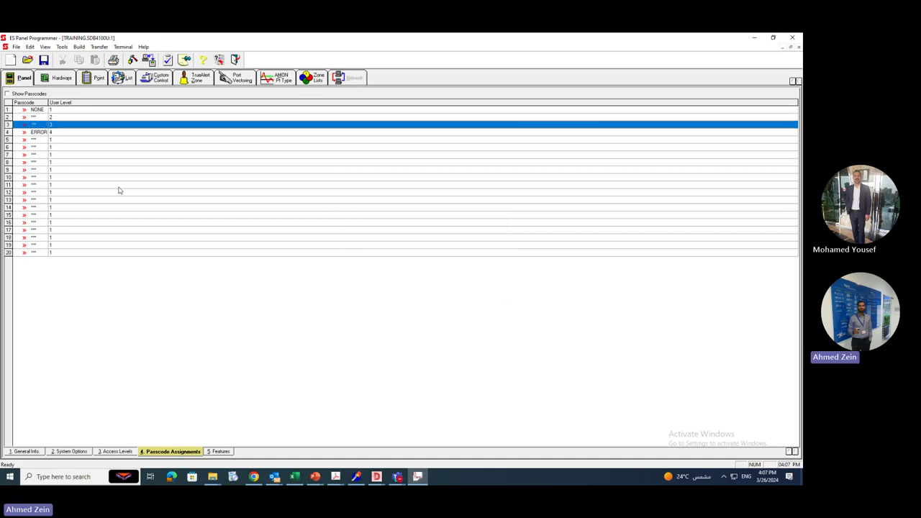
Enter and apply a passcode for operator 4, and mark the passcode assignments task completed.
double_click(37, 133)
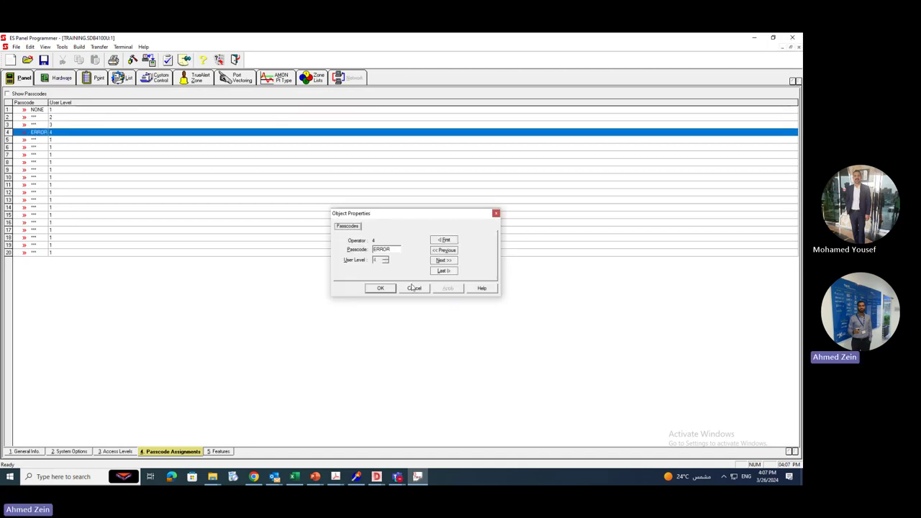
double_click(381, 249)
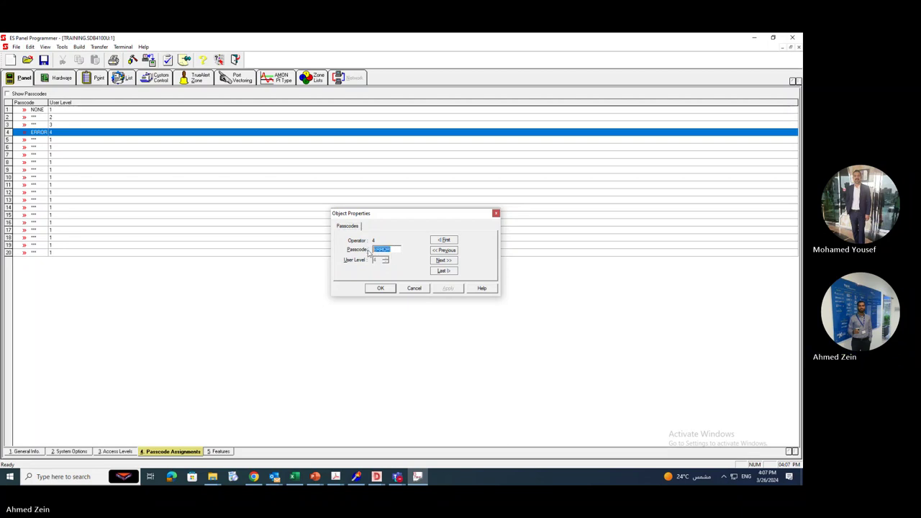
text(444)
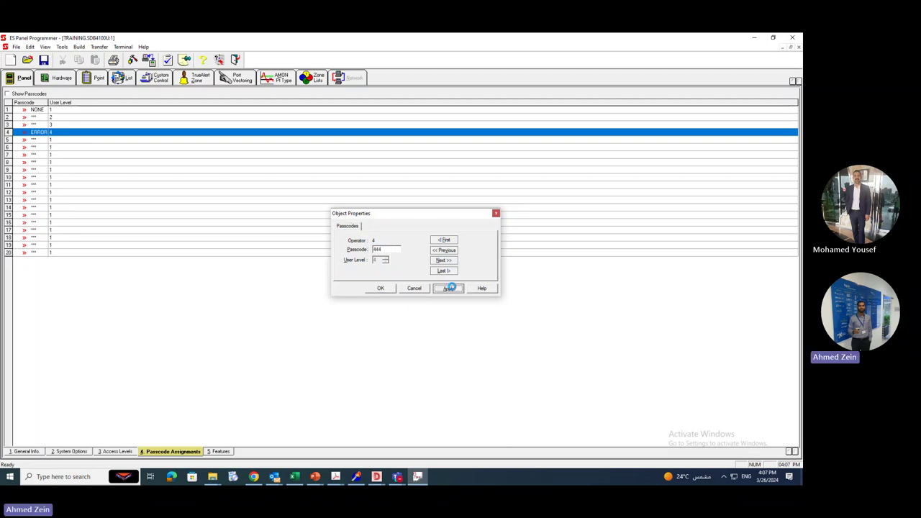
click(447, 288)
click(380, 288)
click(64, 77)
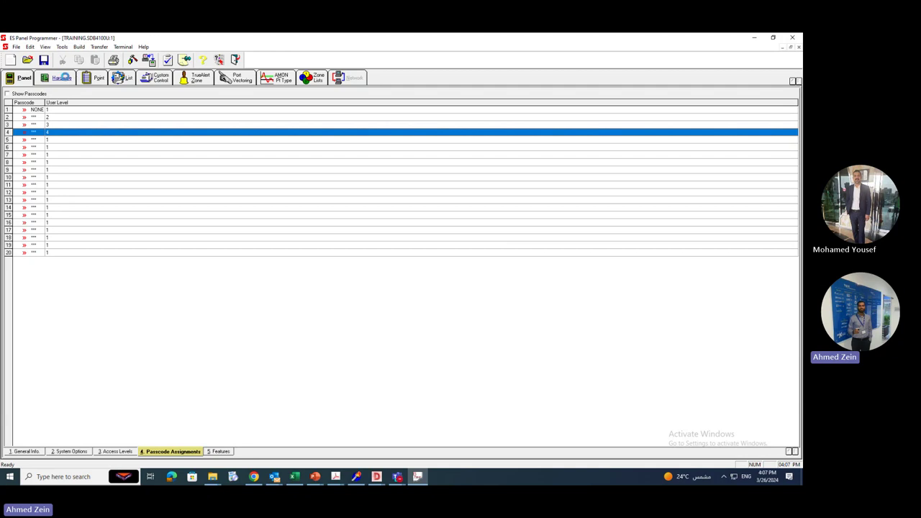
click(409, 273)
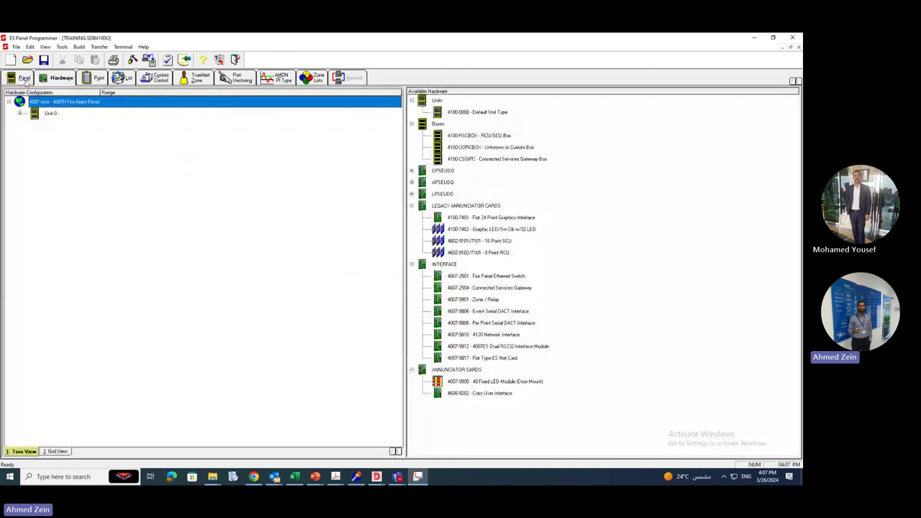
Review the passcode assignments and the IDNET+ MULTILOOP card's properties, and mark the card's task completed.
click(24, 79)
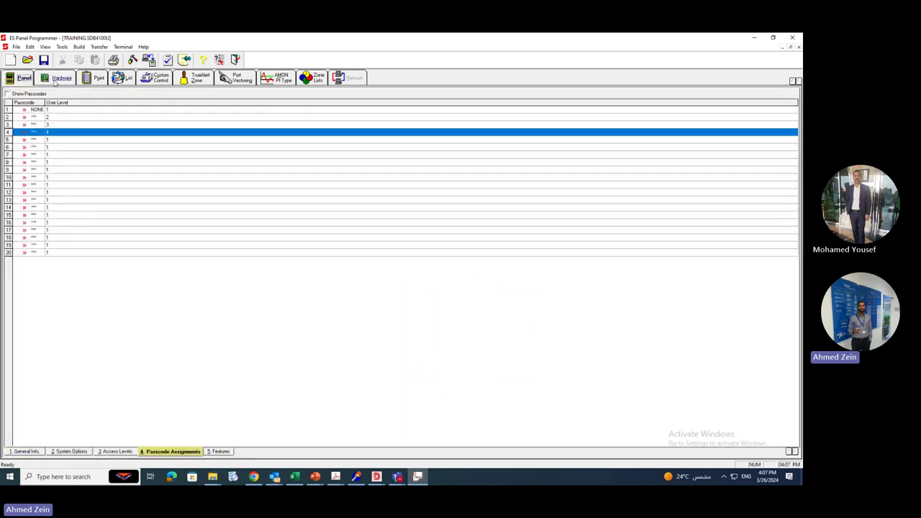
click(61, 78)
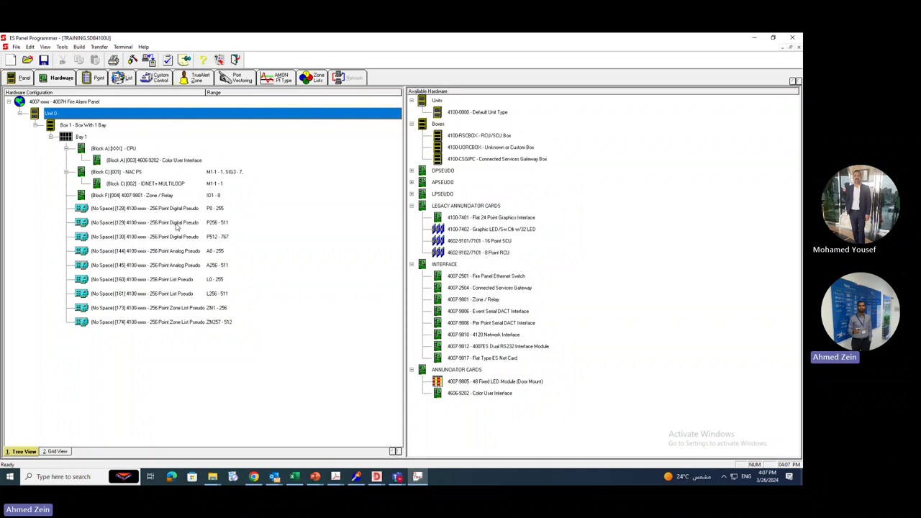
double_click(189, 184)
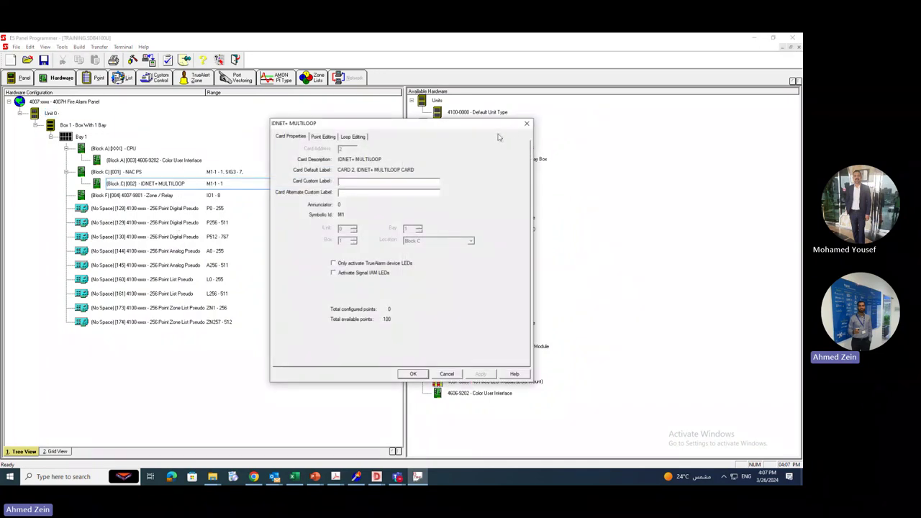
click(525, 125)
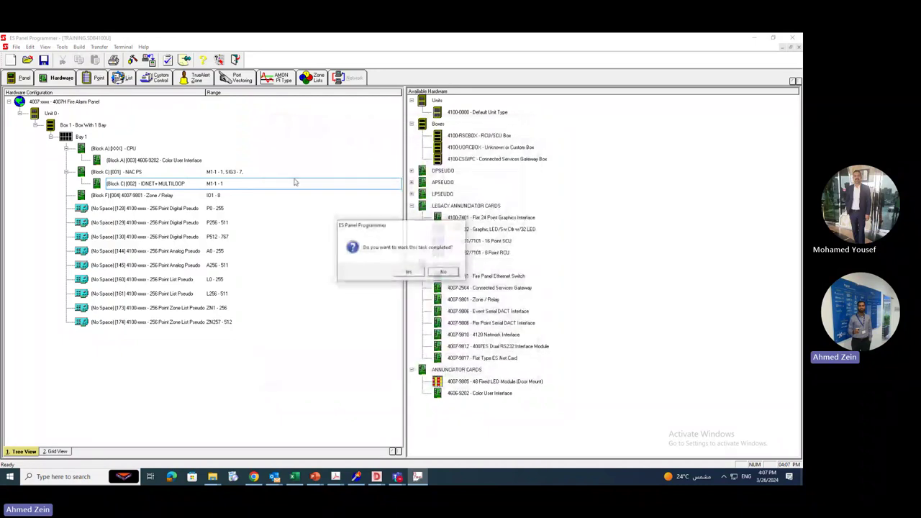
click(409, 271)
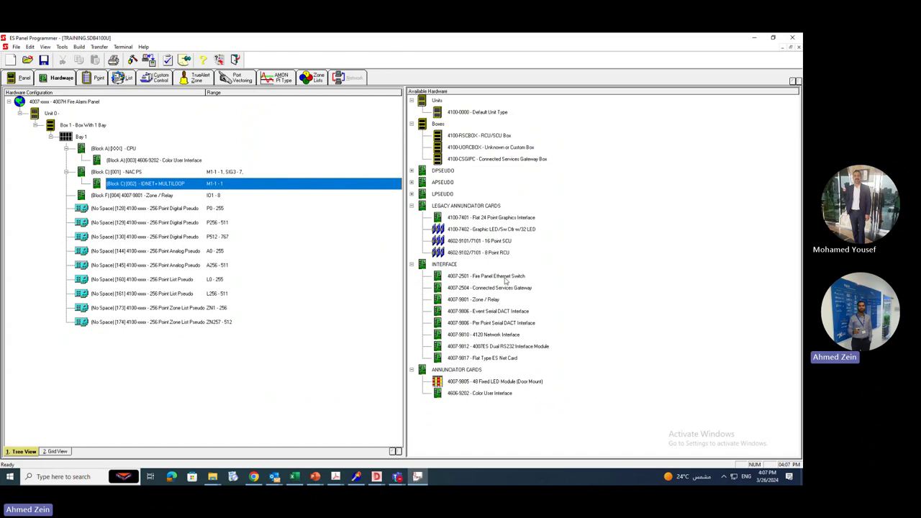
drag(506, 287, 246, 202)
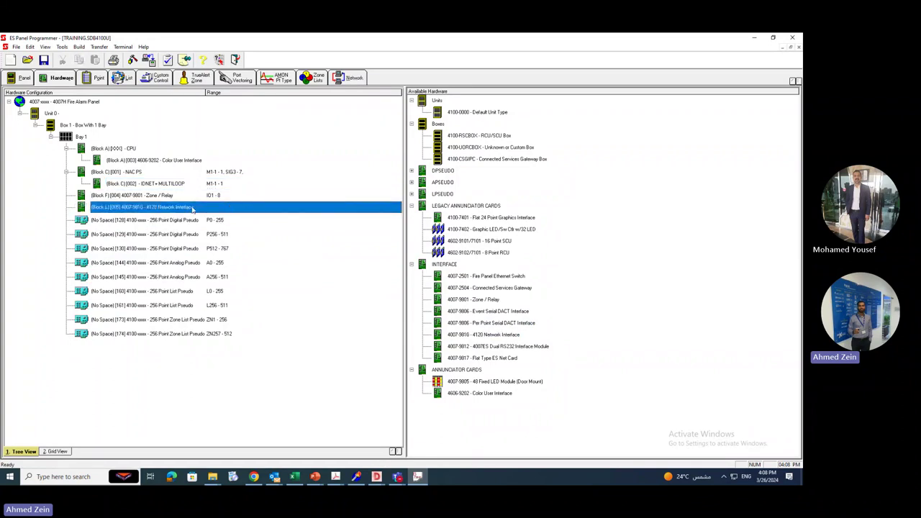
double_click(193, 209)
click(368, 134)
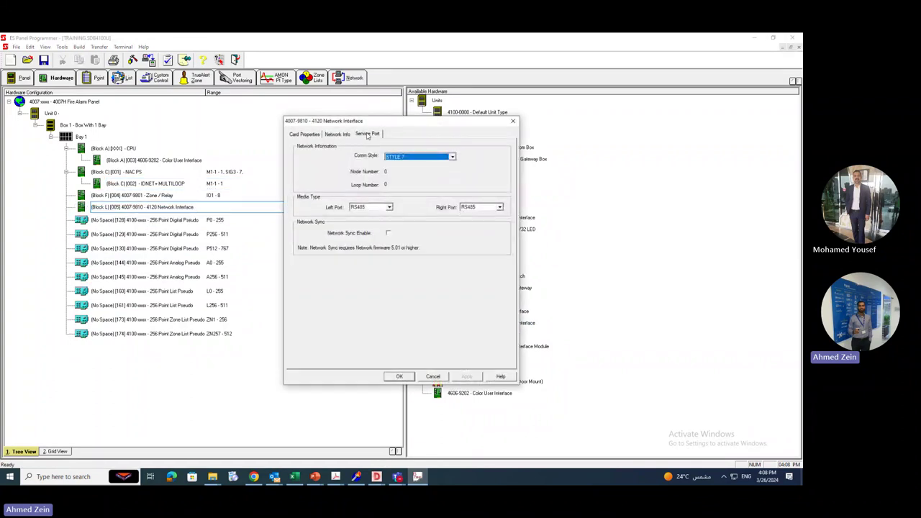
click(367, 135)
click(349, 135)
click(432, 157)
click(427, 170)
click(389, 208)
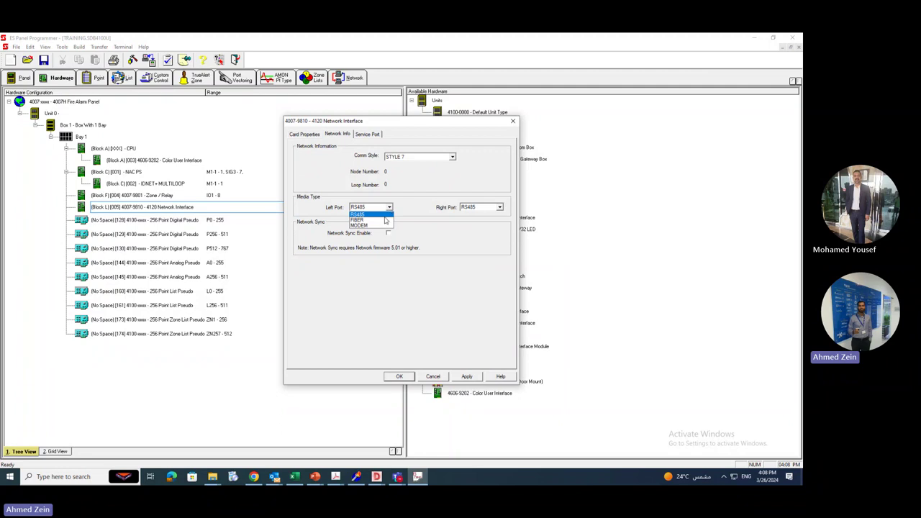
click(358, 214)
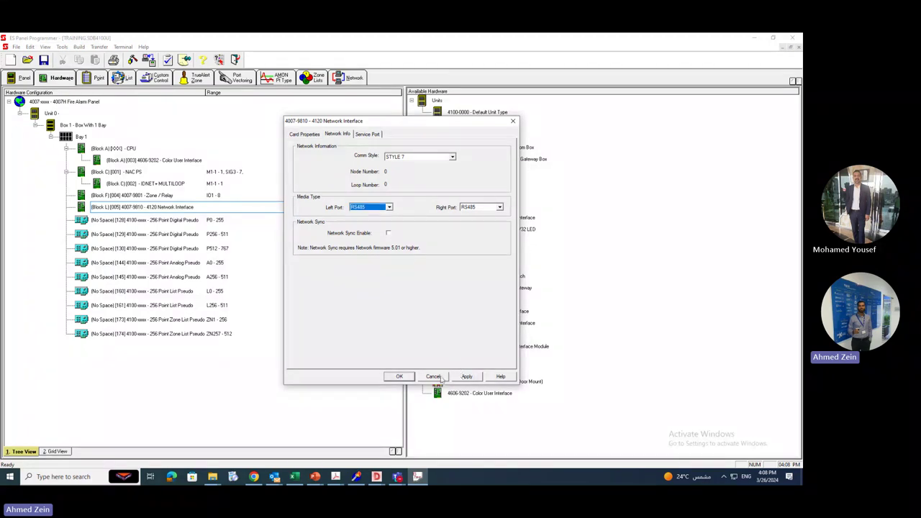
click(399, 376)
key(Return)
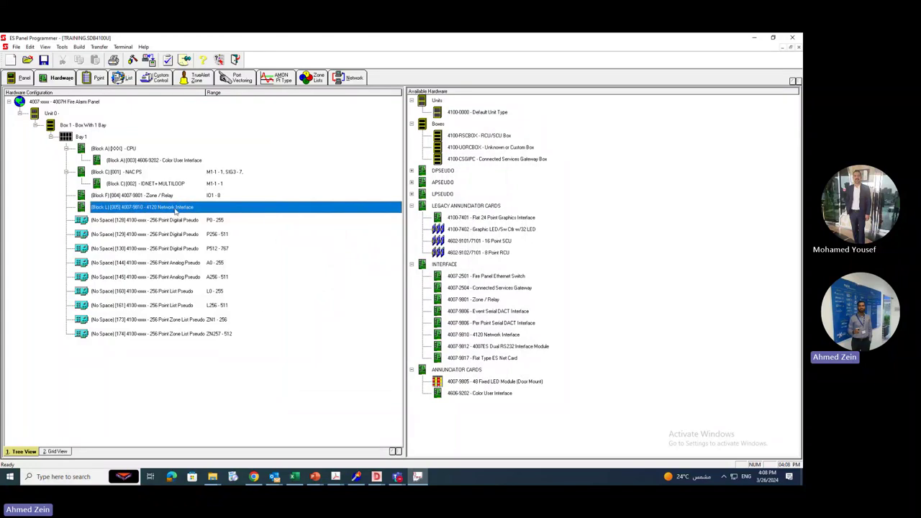
Delete the 4120 Network Interface card from Bay 1.
right_click(174, 210)
click(195, 270)
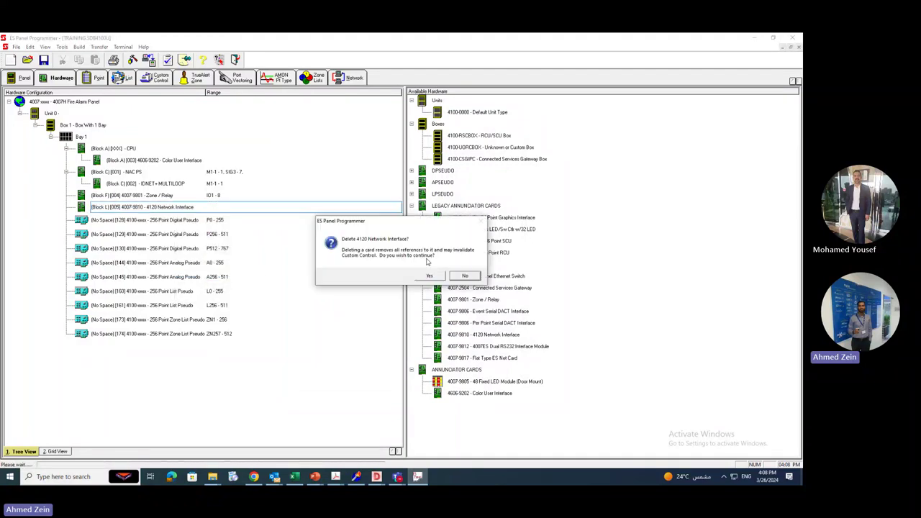
click(429, 275)
click(175, 201)
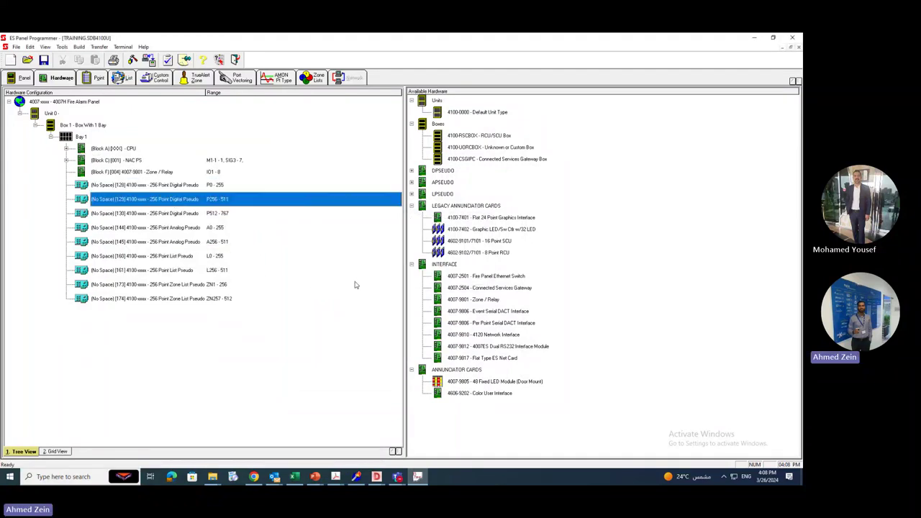
Add a 4007-9817 Flat Type ES Net Card to Bay 1.
click(481, 347)
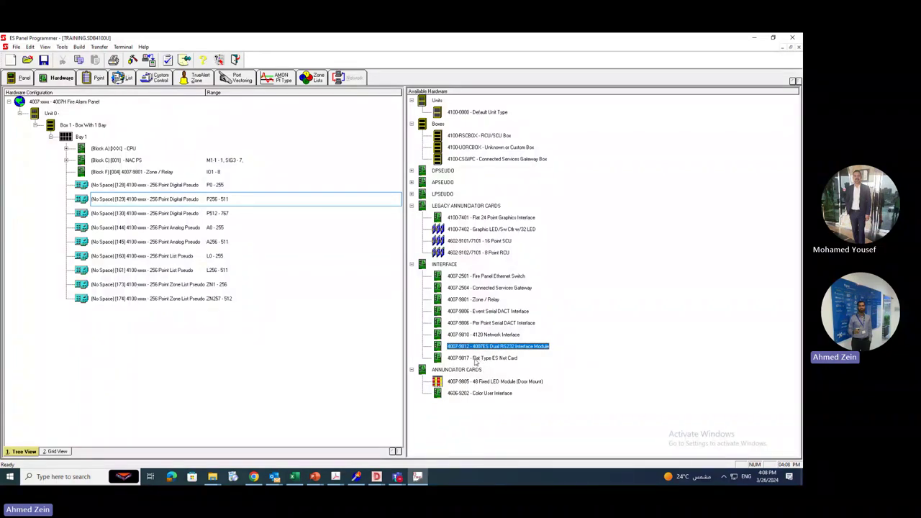
click(476, 359)
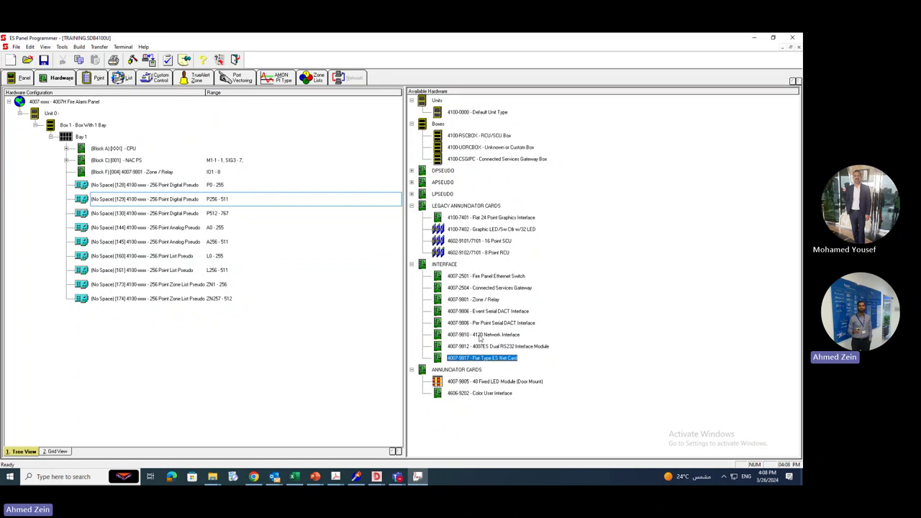
click(479, 335)
click(480, 360)
drag(480, 363, 251, 204)
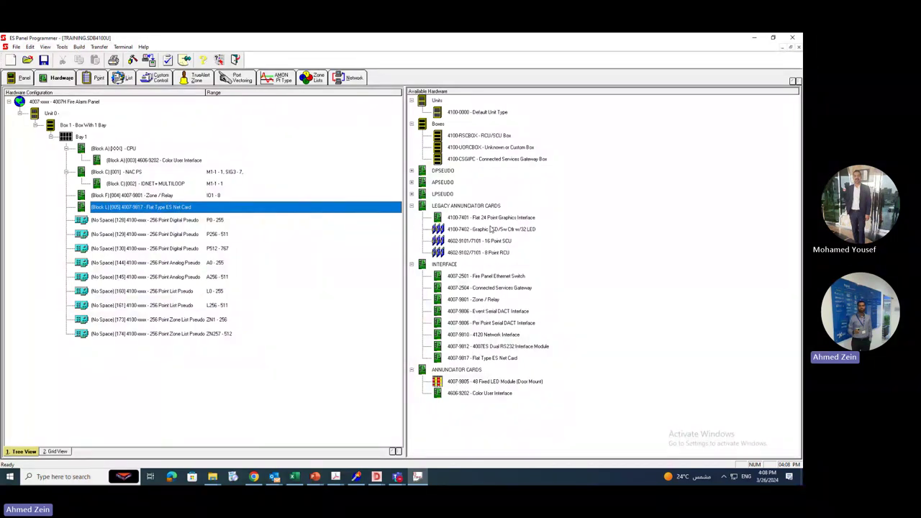
Examine the loop isolator device types in the IDNET+ MULTILOOP card's loop editing settings.
double_click(171, 184)
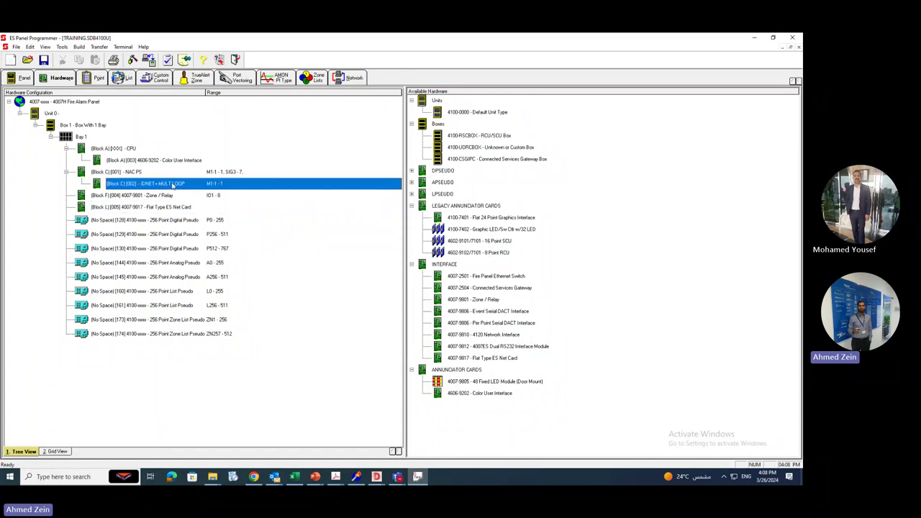
click(352, 136)
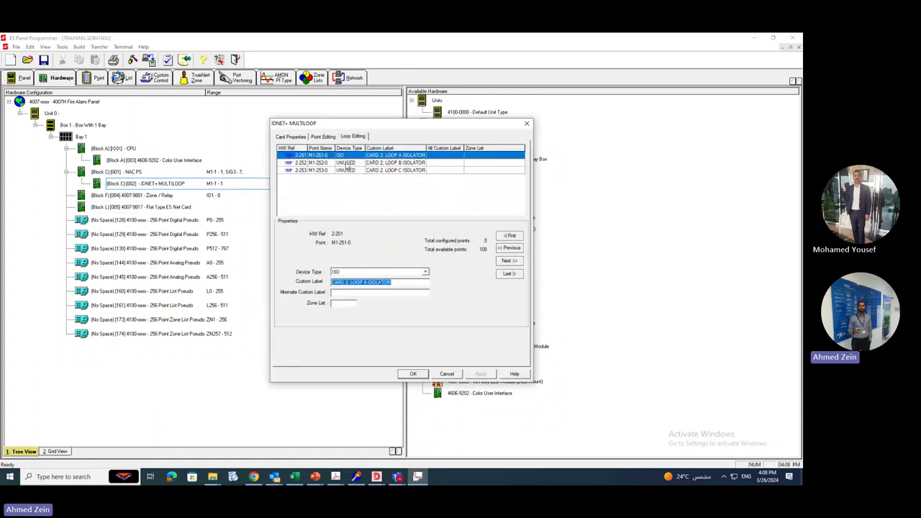
click(349, 163)
click(526, 124)
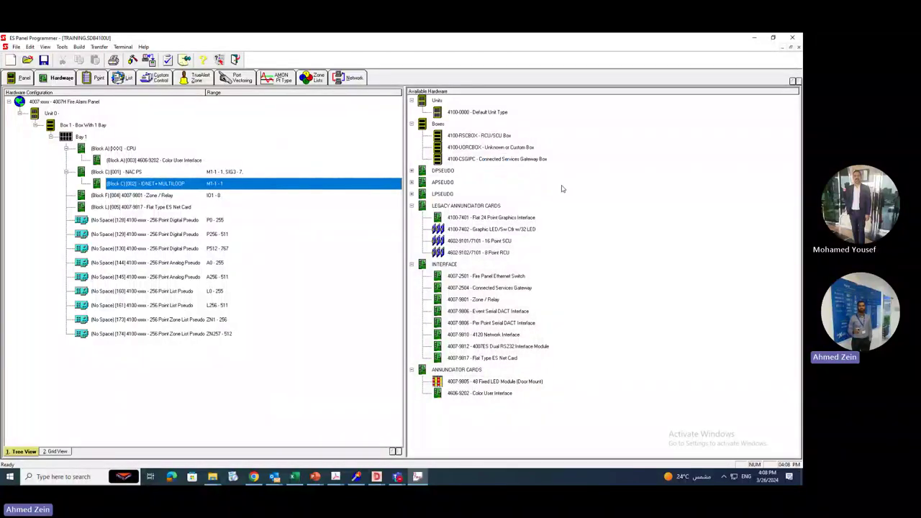
Add a second 4007-9801 Zone / Relay card to Bay 1.
click(470, 301)
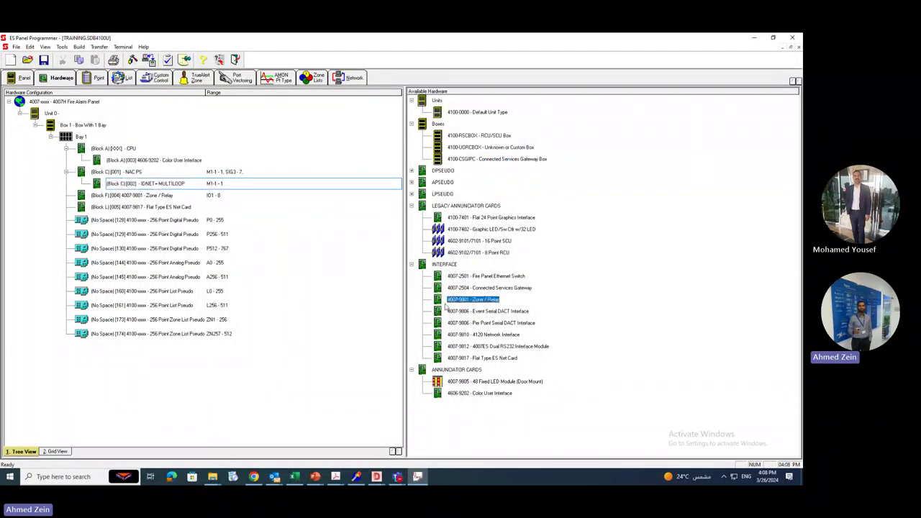
drag(452, 299, 354, 207)
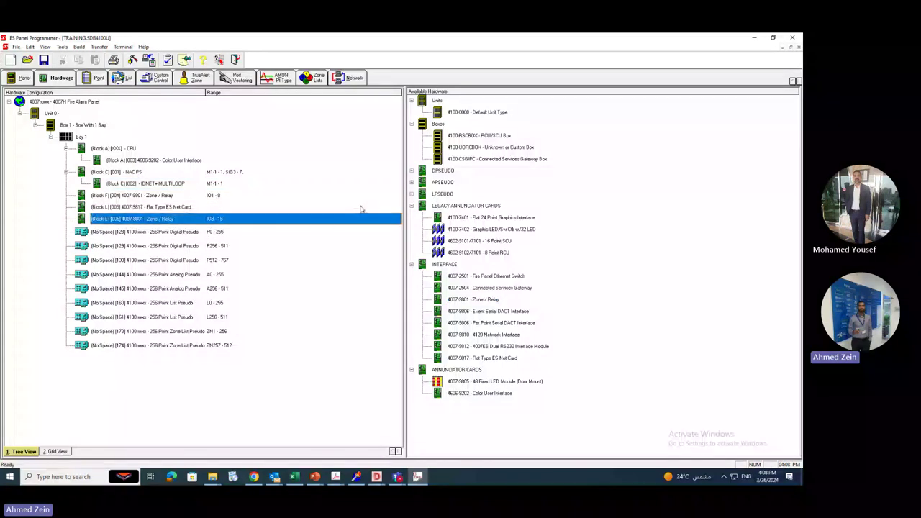
Review the point settings of the Block F Zone / Relay card and mark its task completed.
click(174, 196)
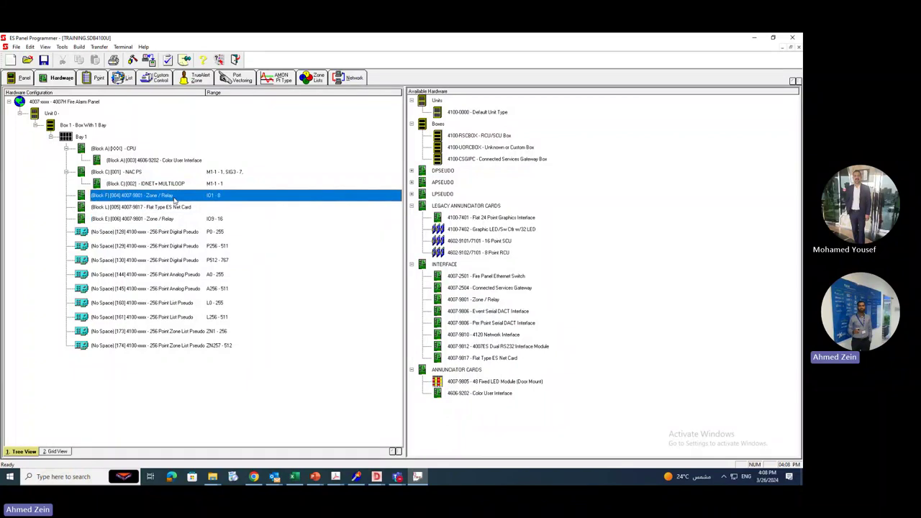
double_click(174, 196)
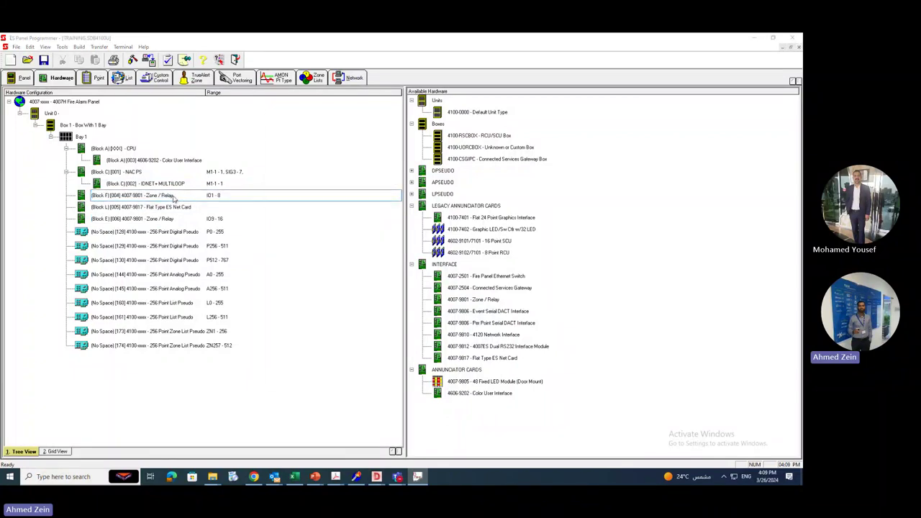
click(323, 134)
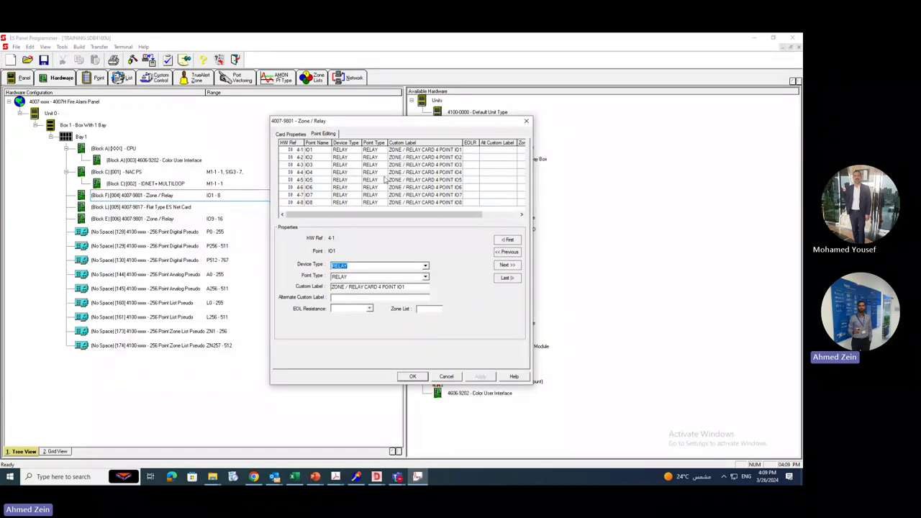
click(445, 377)
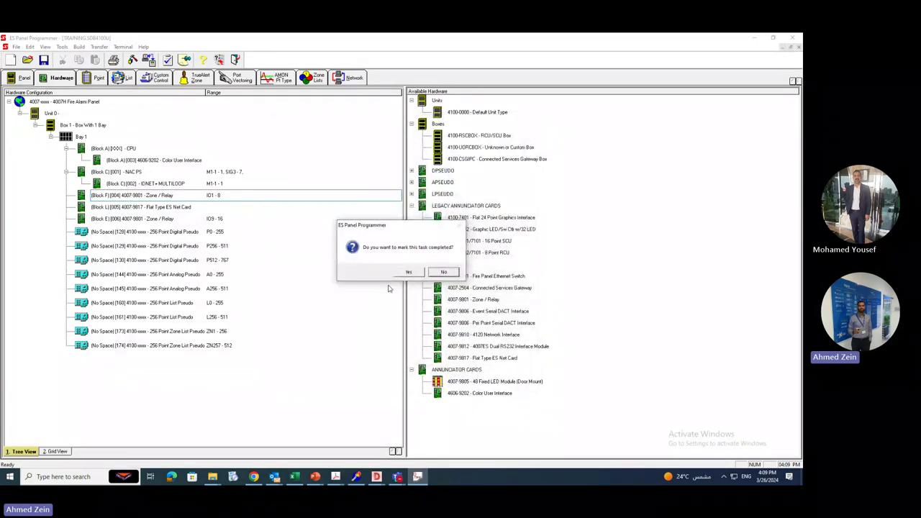
click(408, 272)
Review the point settings of the Block E Zone / Relay card and mark its task completed.
click(165, 219)
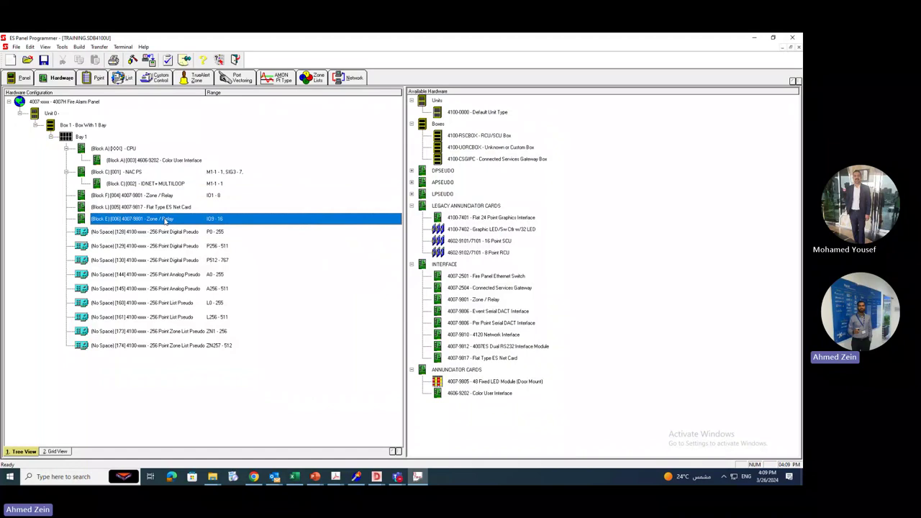
double_click(166, 219)
click(323, 134)
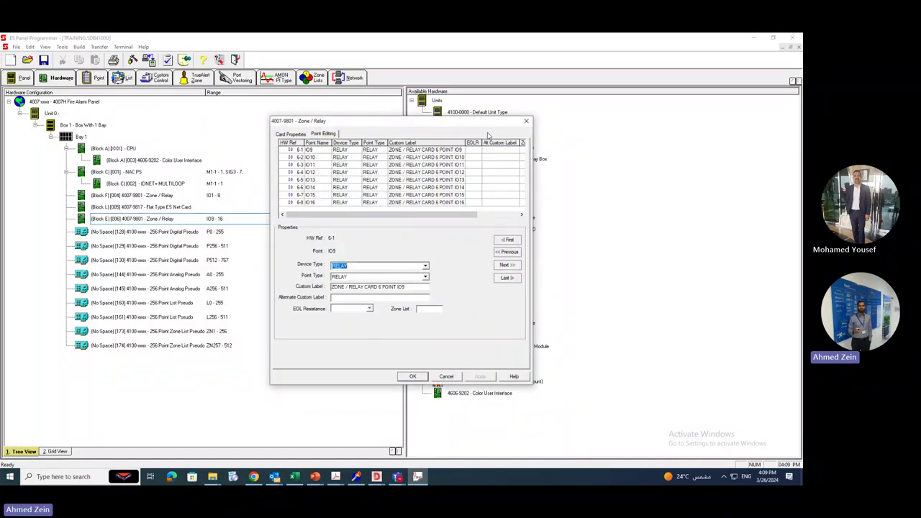
click(526, 121)
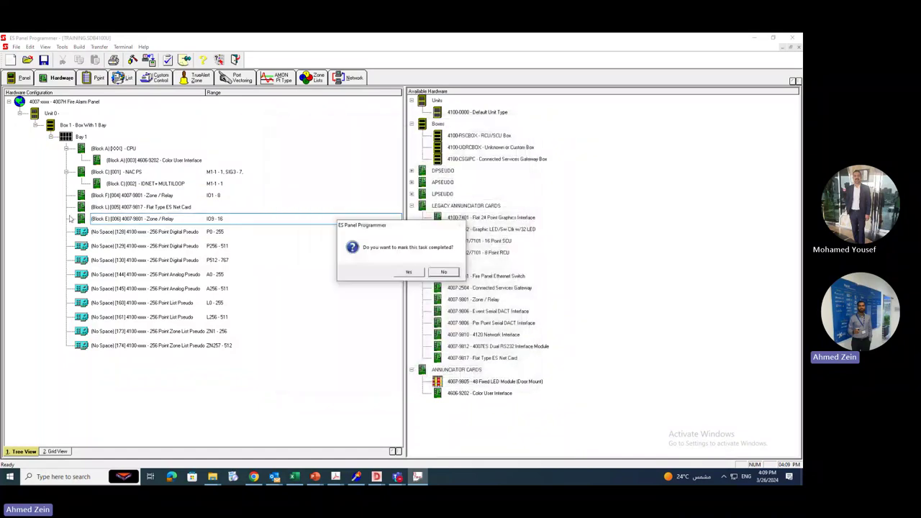
click(407, 273)
Delete the Block E Zone / Relay card and add a 4007-9801 Zone / Relay card to Bay 1 again.
right_click(147, 218)
click(180, 285)
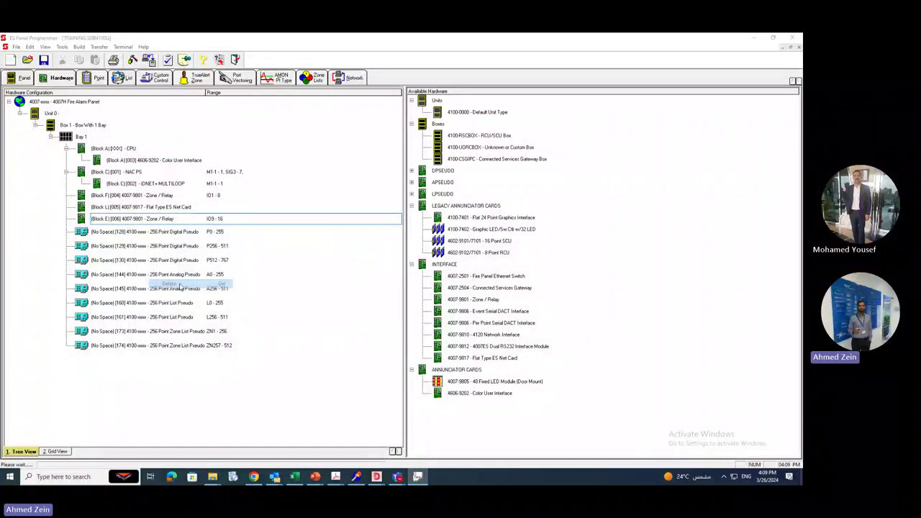
click(411, 282)
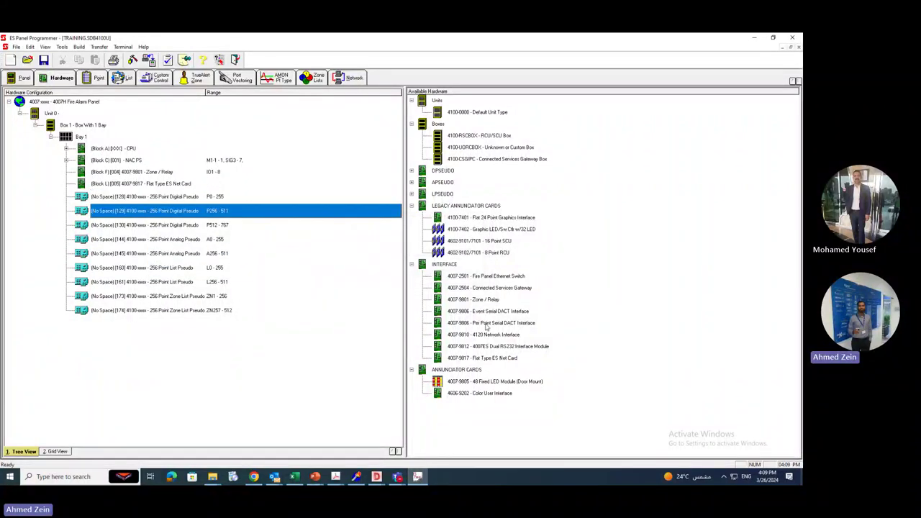
click(478, 301)
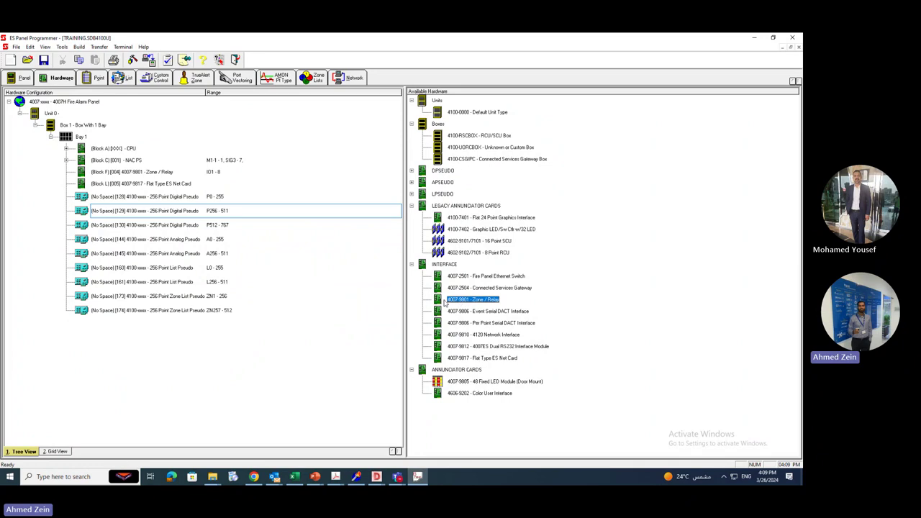
drag(437, 302, 328, 241)
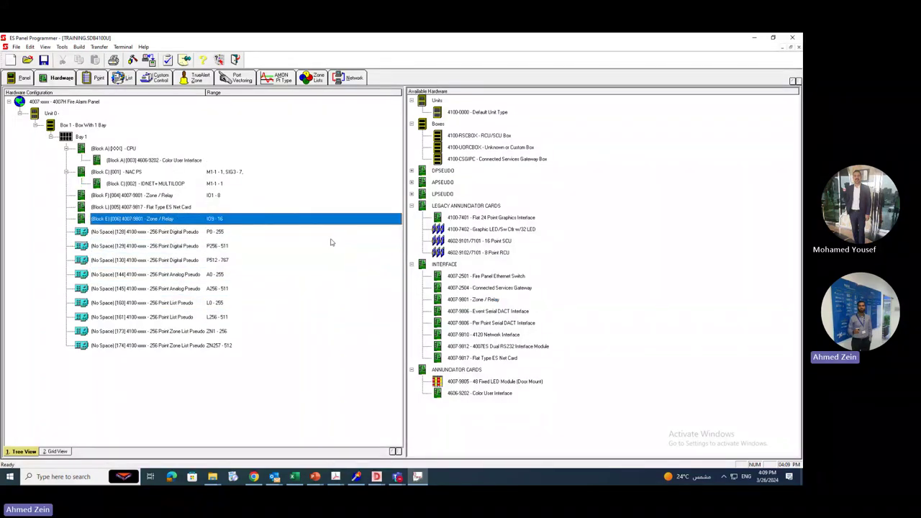
Copy the available 4007-9801 Zone / Relay card and paste it into Bay 1 as a third one.
click(461, 302)
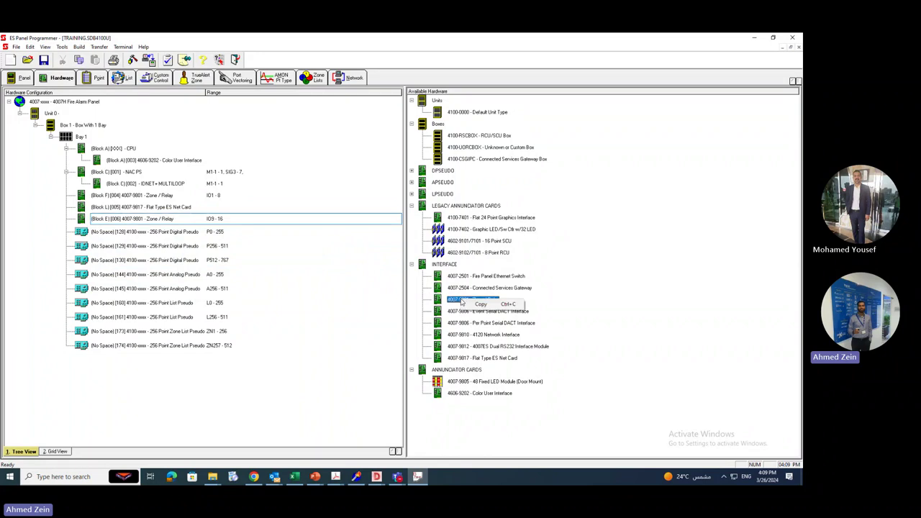
right_click(208, 218)
click(226, 269)
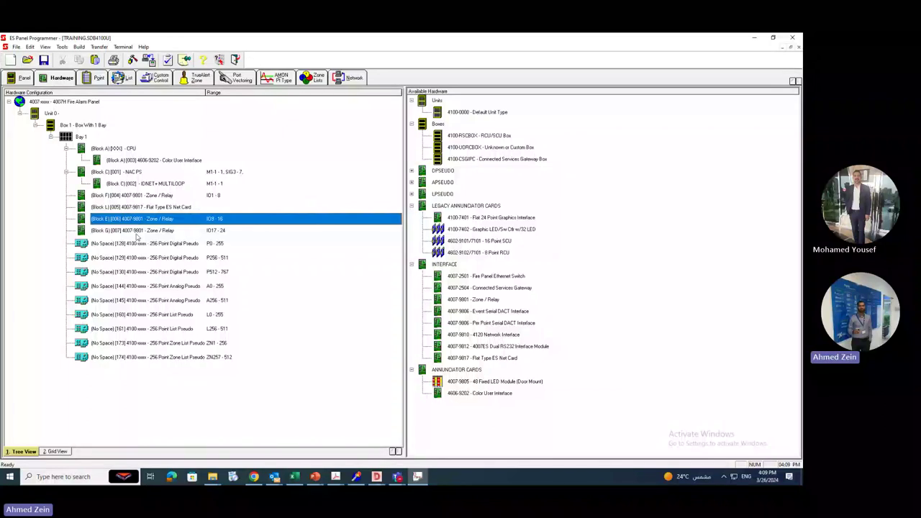
Delete the pasted Block G Zone / Relay card from Bay 1.
click(136, 231)
right_click(137, 231)
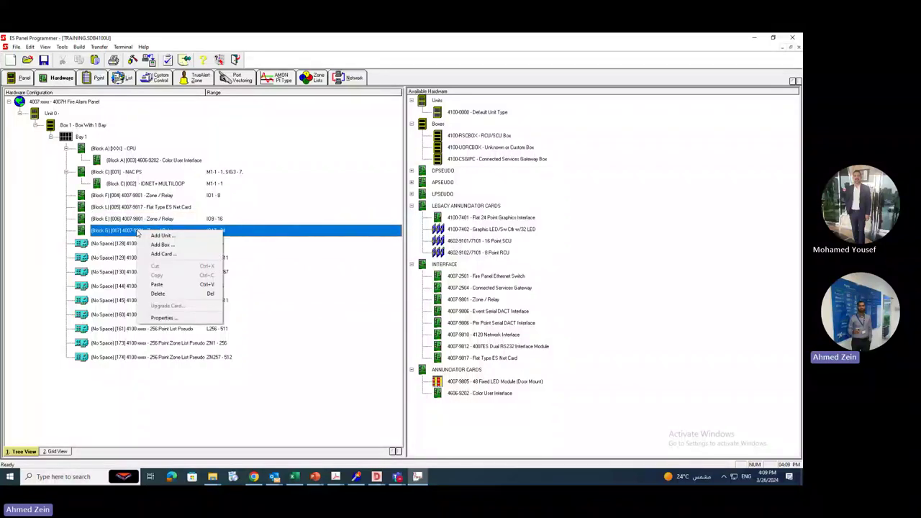
click(164, 295)
click(427, 276)
click(149, 223)
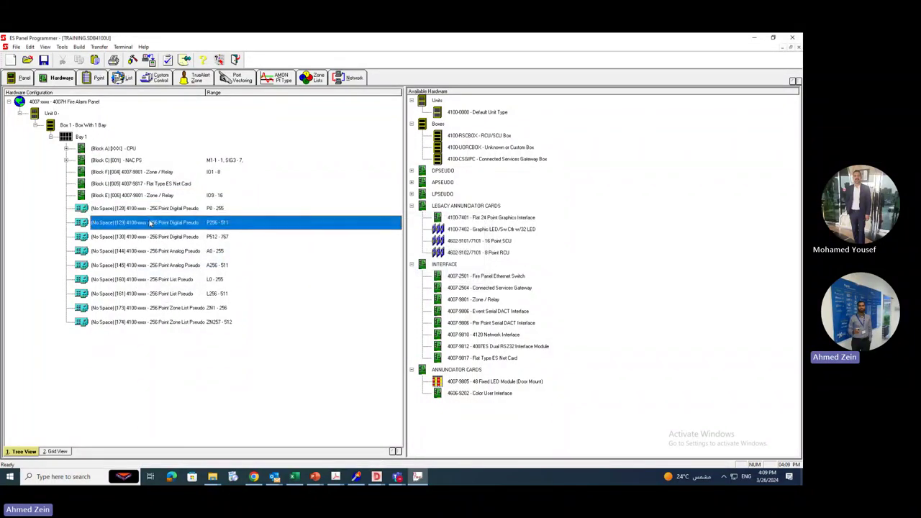
Delete the Block E 4007-9801 Zone / Relay card from Bay 1.
right_click(153, 197)
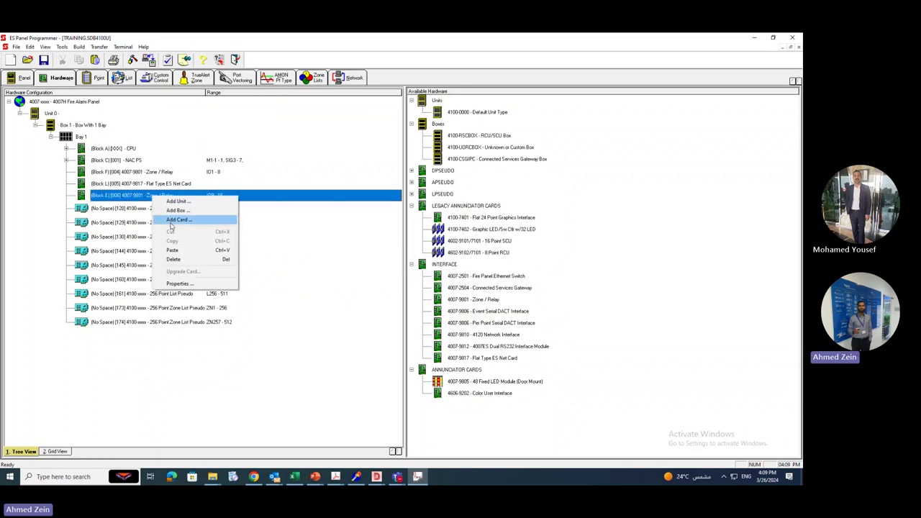
click(176, 260)
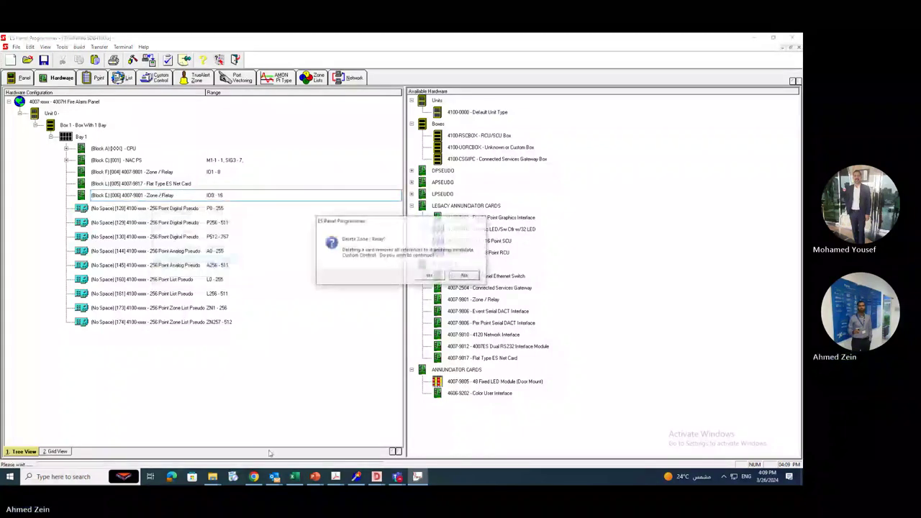
click(428, 276)
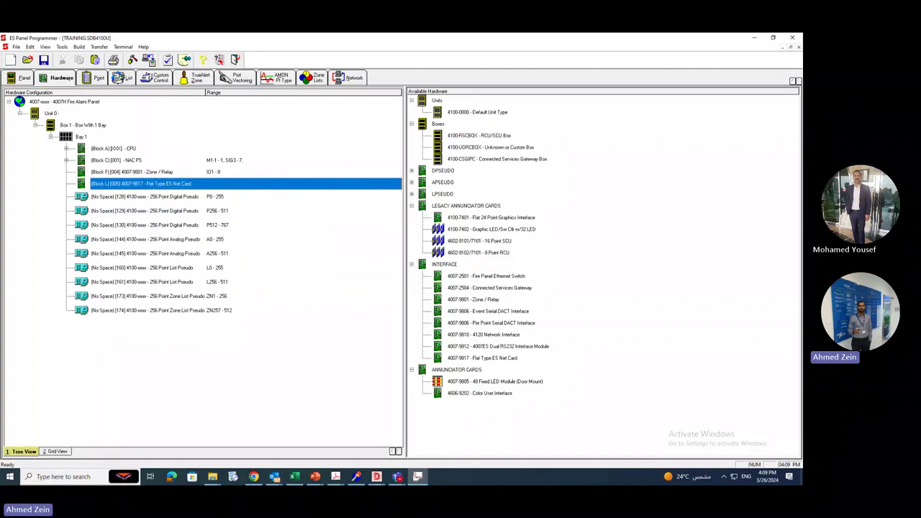
mouse_move(398, 476)
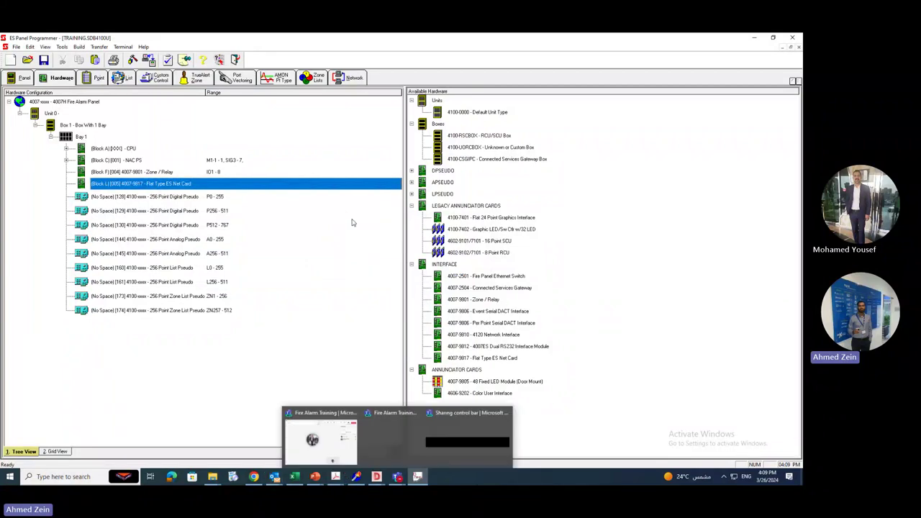
click(397, 476)
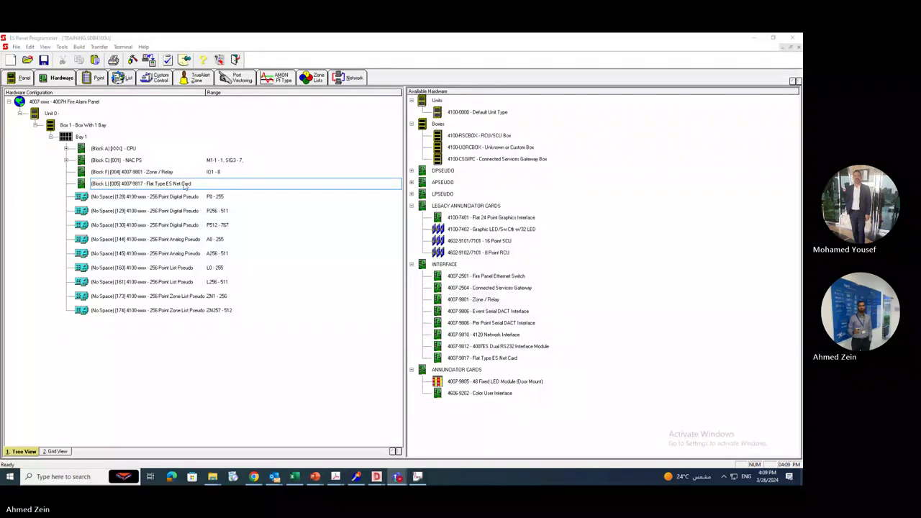
Delete the Block L 4007-9817 Flat Type ES Net Card from Bay 1.
click(180, 185)
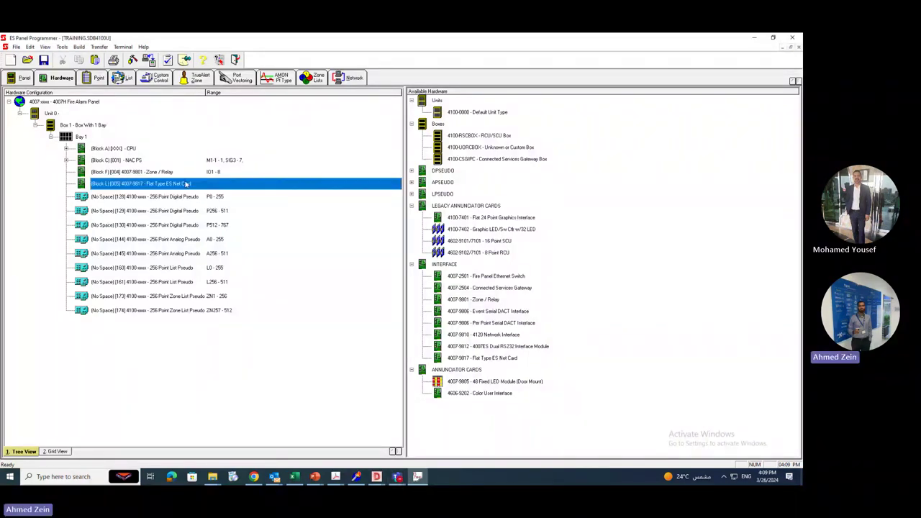
right_click(181, 185)
click(212, 247)
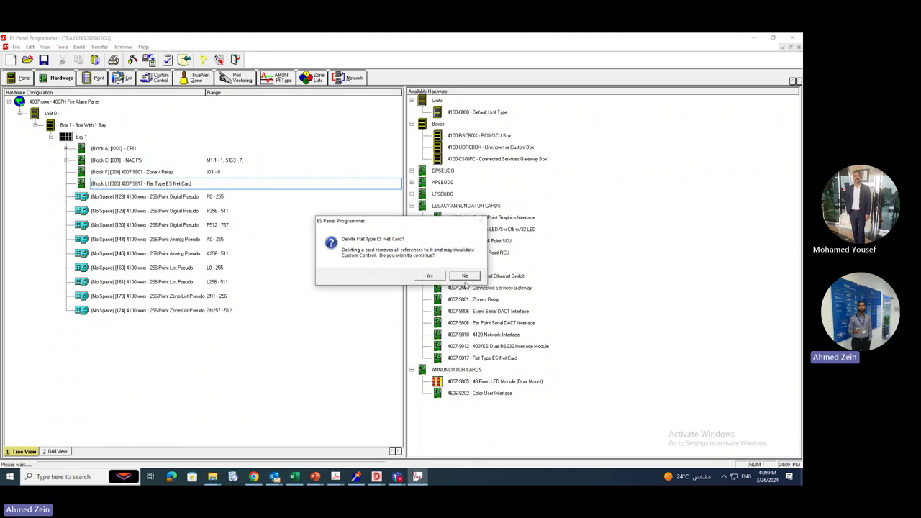
click(429, 276)
Open the point editing list of the IDNET+ MULTILOOP card under the Block C NAC PS.
click(156, 163)
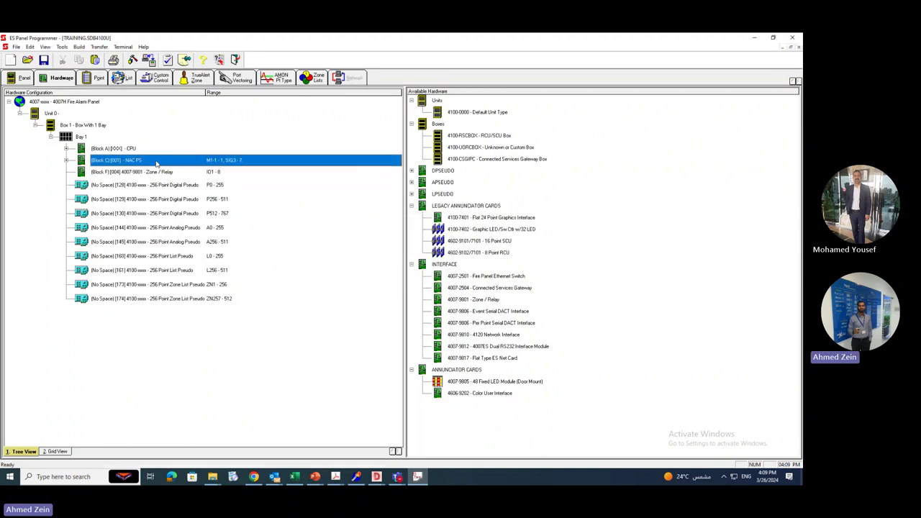
click(162, 173)
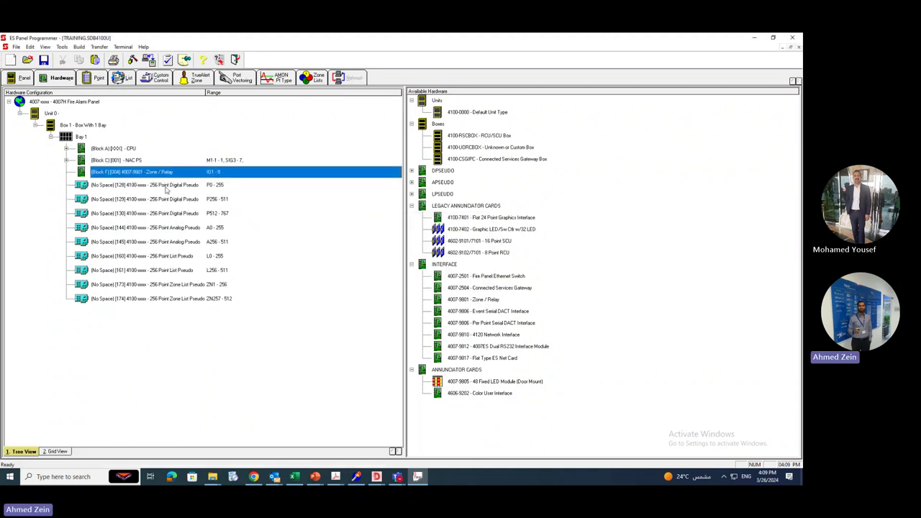
click(66, 160)
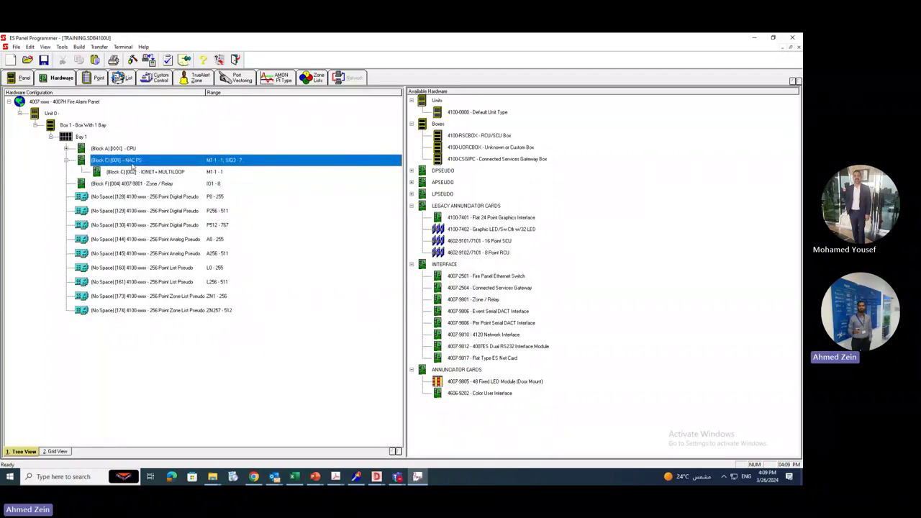
click(155, 172)
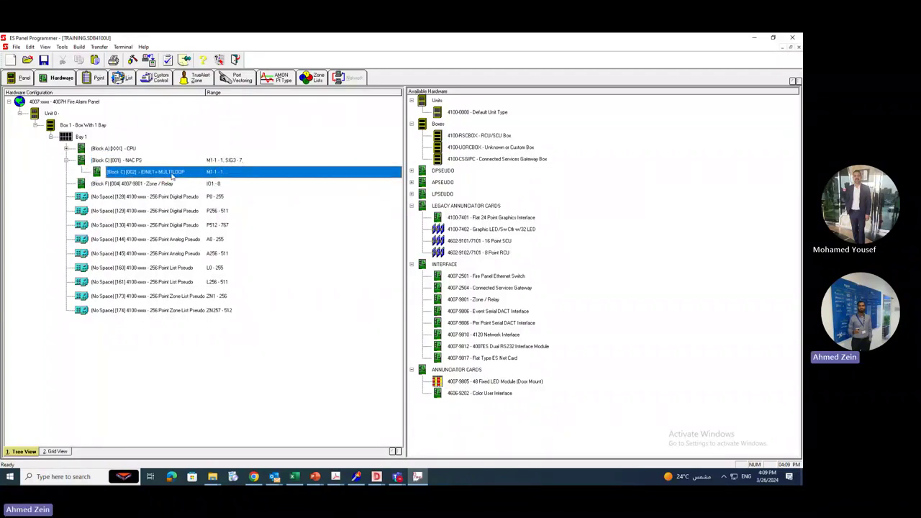
double_click(181, 173)
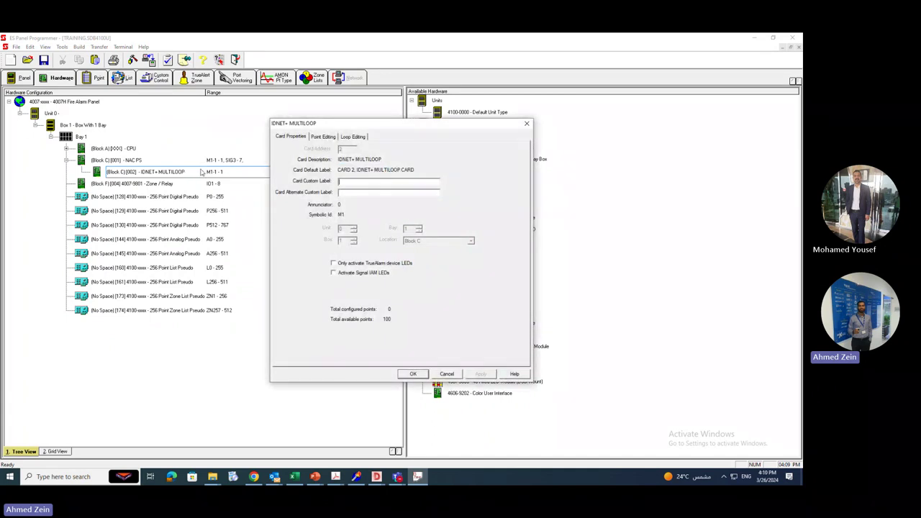
click(325, 138)
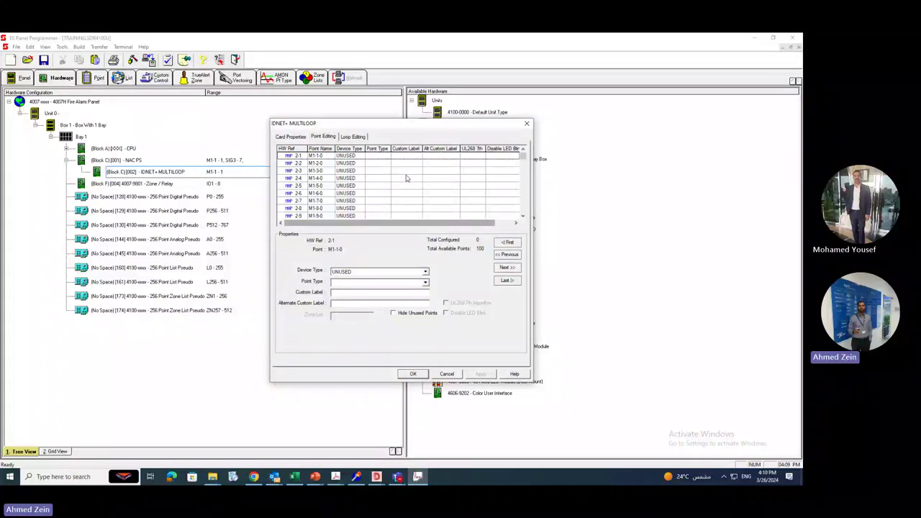
Set point M1-1-0 to device type PHOTO with the custom label "SD GF CONTROL RM L1/D01".
click(425, 272)
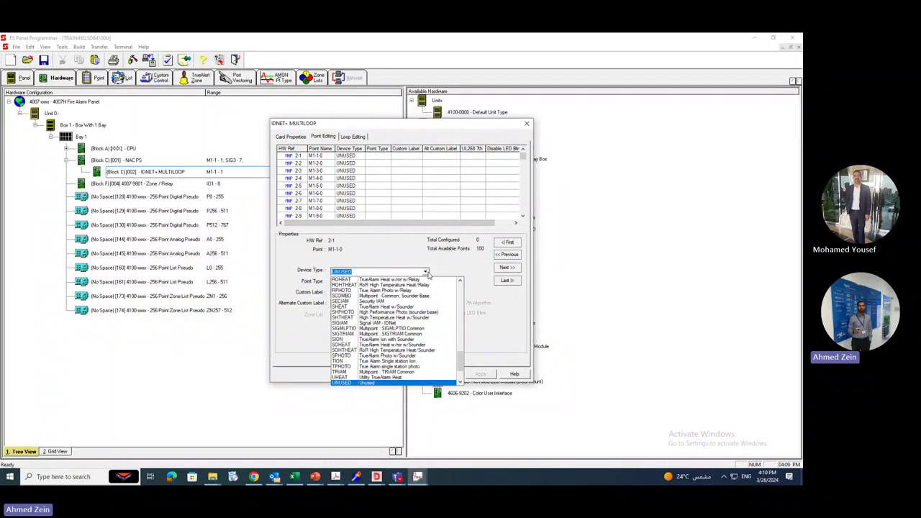
scroll(428, 276, up, 2)
click(358, 291)
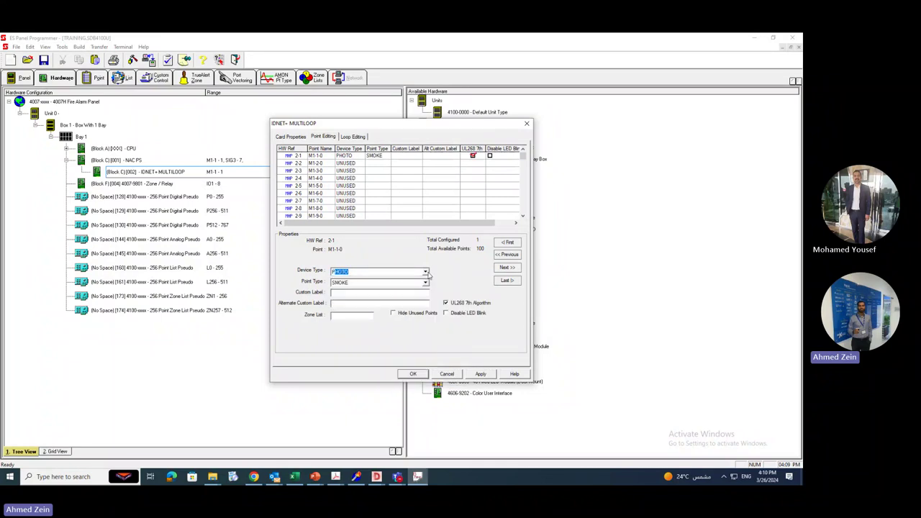
click(342, 293)
text(SD G)
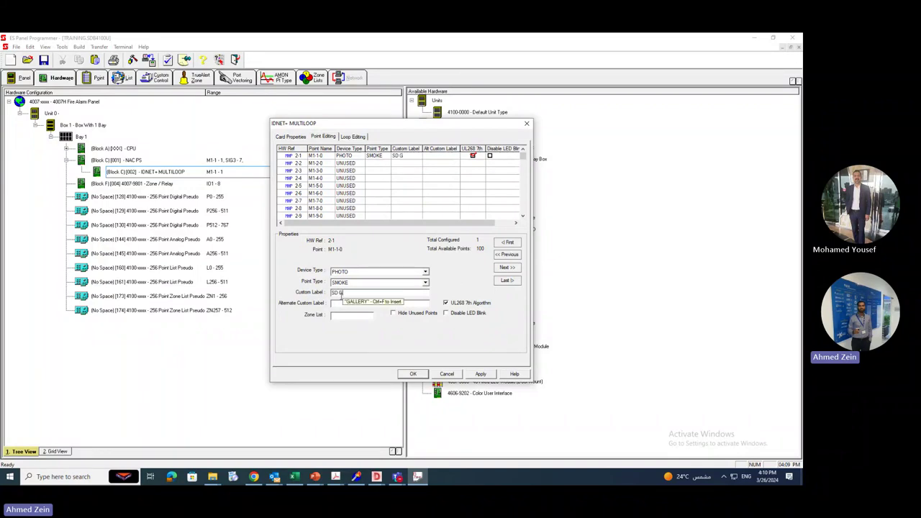
text(F)
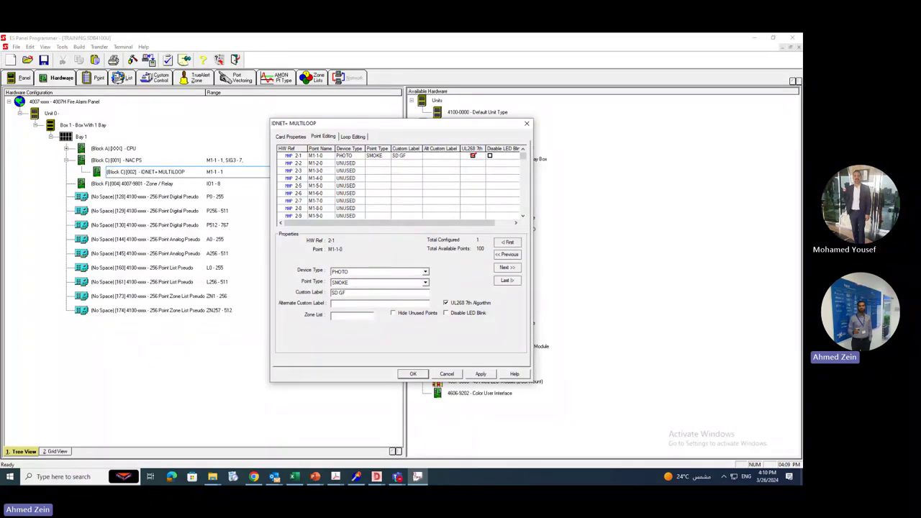
text( CONT)
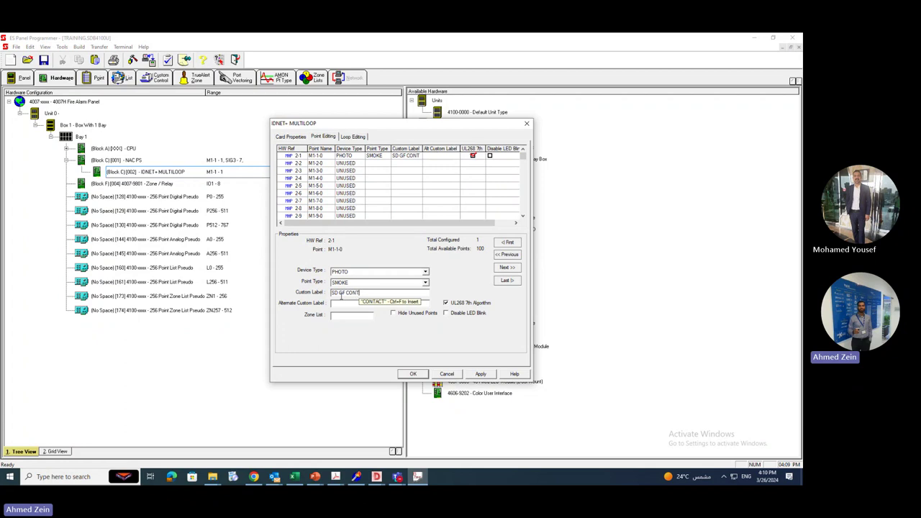
text(ROL RM)
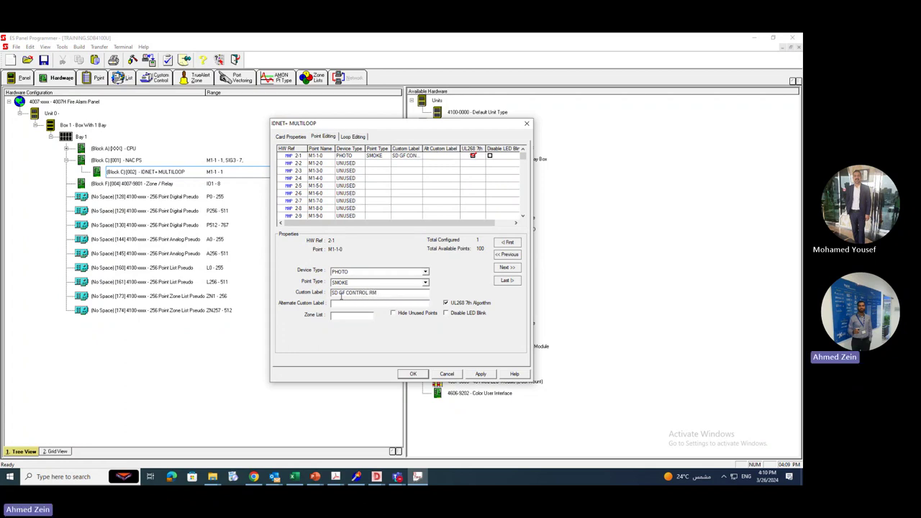
text( L1)
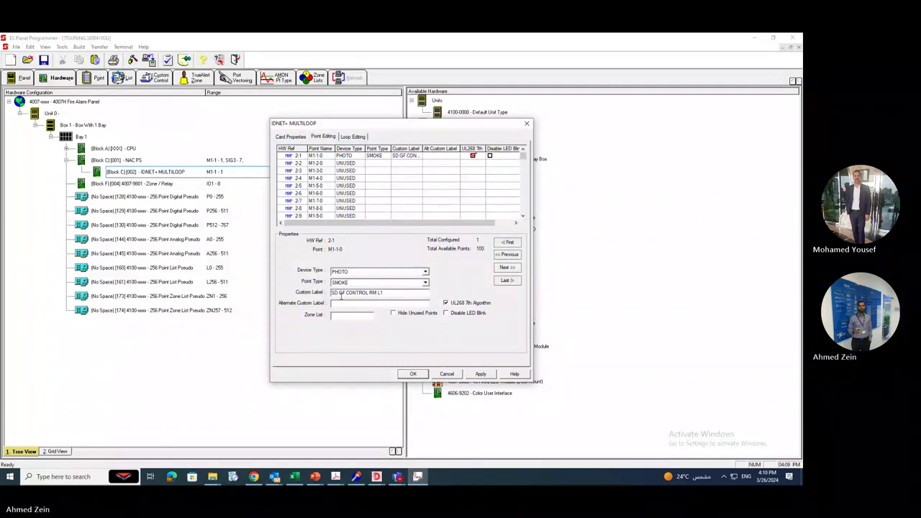
text(-D01)
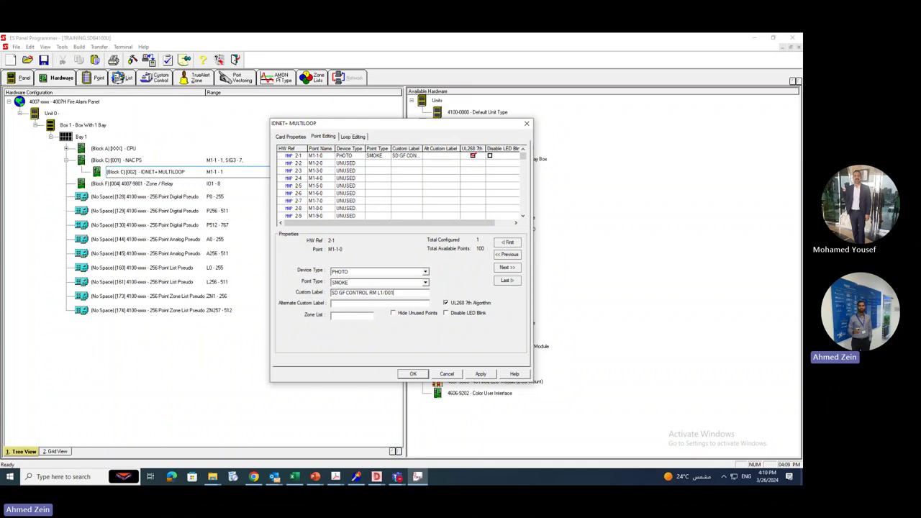
Widen the Custom Label column of the point list to show the full label of point M1-1-0.
click(368, 164)
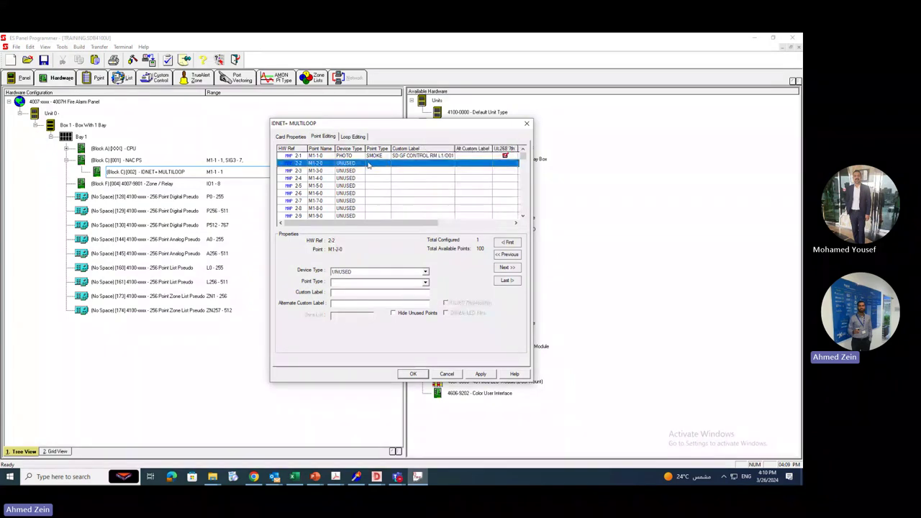
drag(424, 148, 455, 149)
click(350, 156)
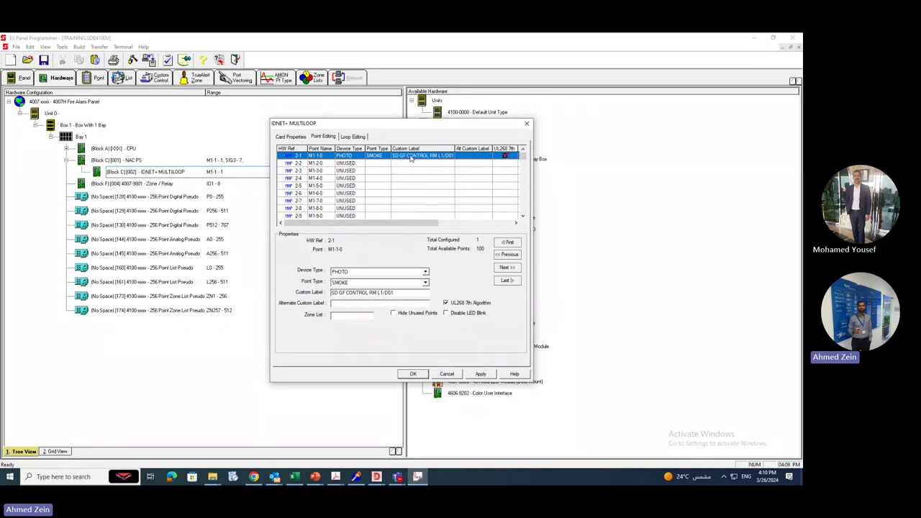
Set the device type of point M1-2-0 to ADRPUL, Addressable Pull Station.
click(359, 164)
click(425, 271)
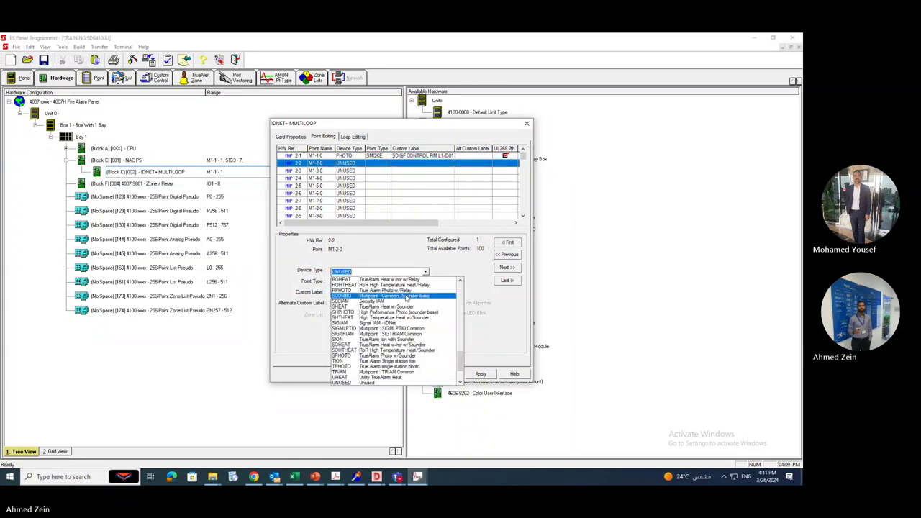
text(ad)
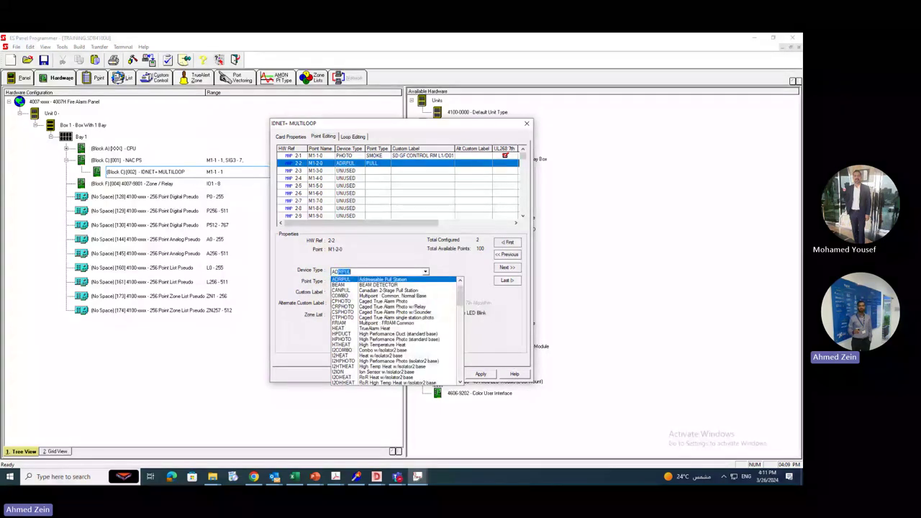
click(381, 280)
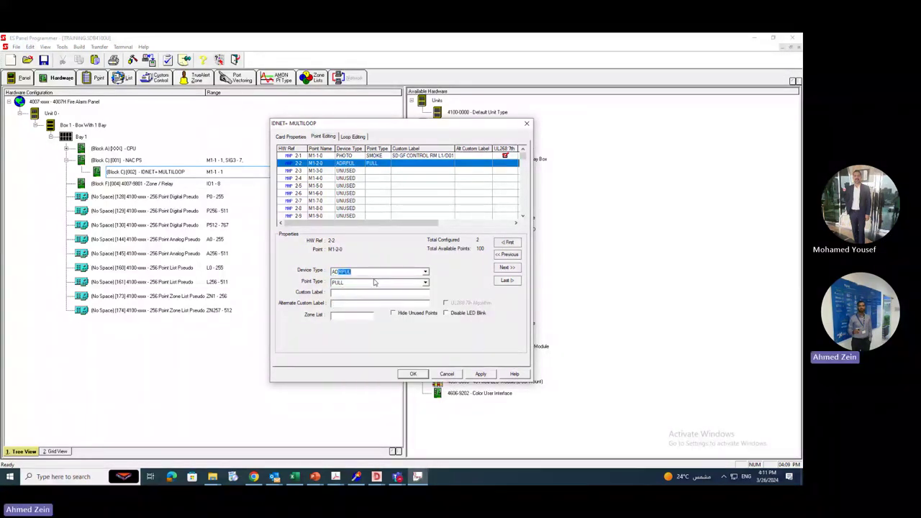
Copy the custom label of point M1-1-0 to point M1-2-0 and edit it to "MPS GF CONTROL RM L1/D02".
click(341, 294)
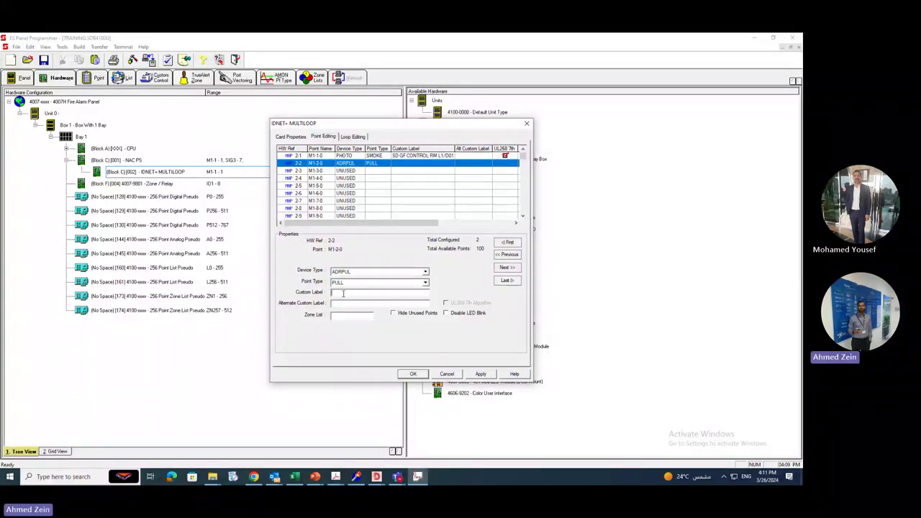
click(410, 156)
drag(394, 293, 311, 295)
key(ctrl+c)
click(380, 163)
key(ctrl+v)
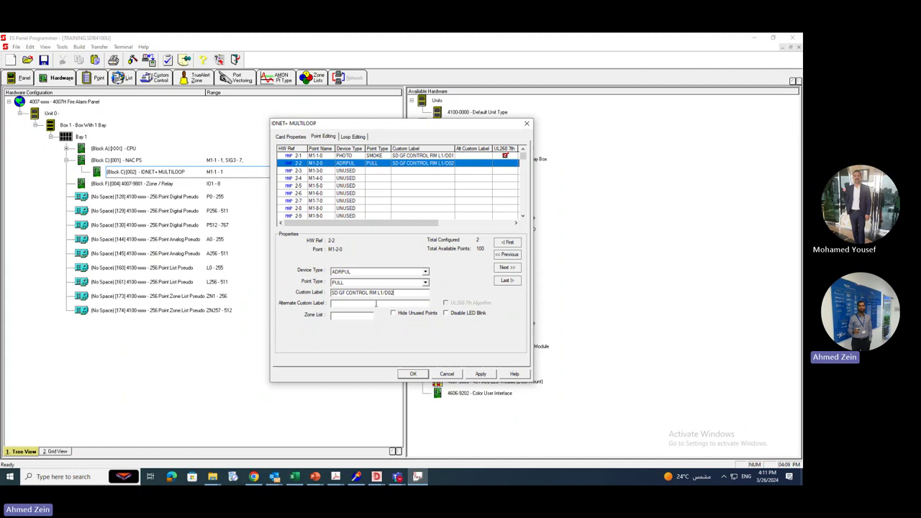
double_click(335, 292)
text(MPS)
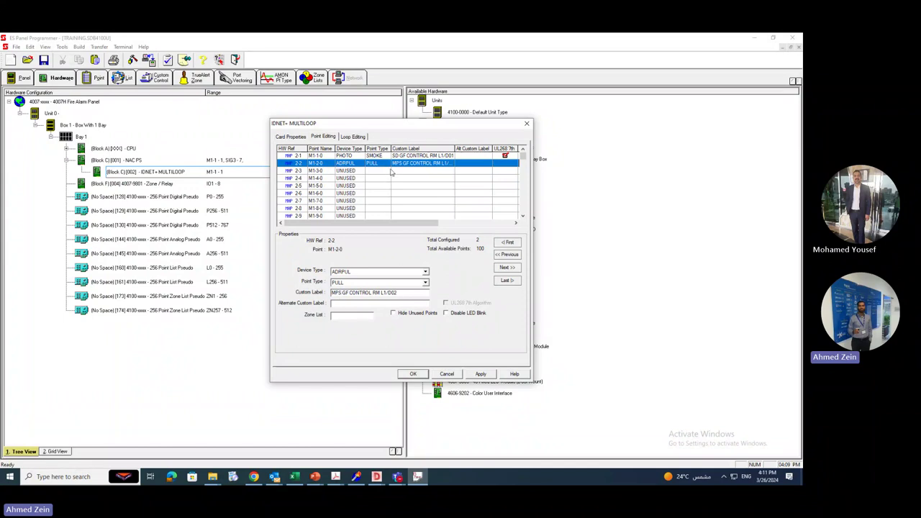
Change the custom label of point M1-2-0 to "MPS GF CORRIDOOR L1/D02" and apply the point changes.
click(344, 303)
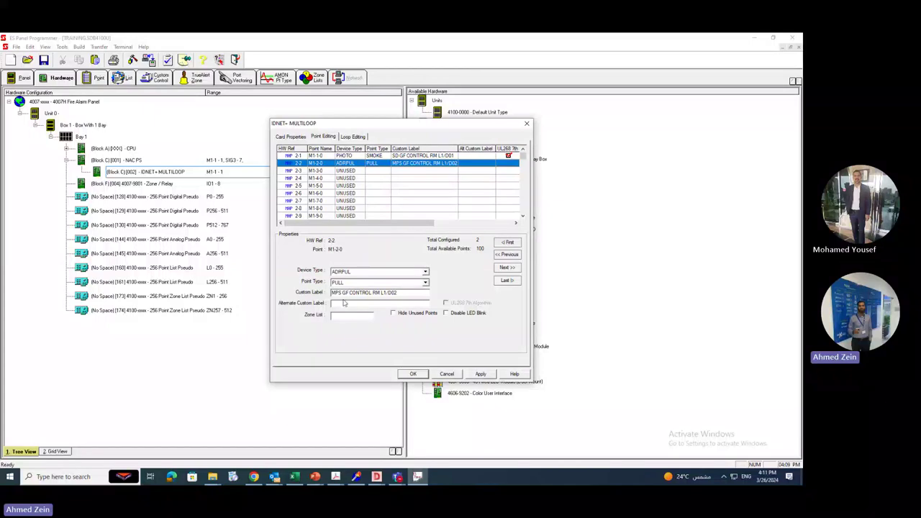
drag(350, 293, 380, 293)
text(CORR)
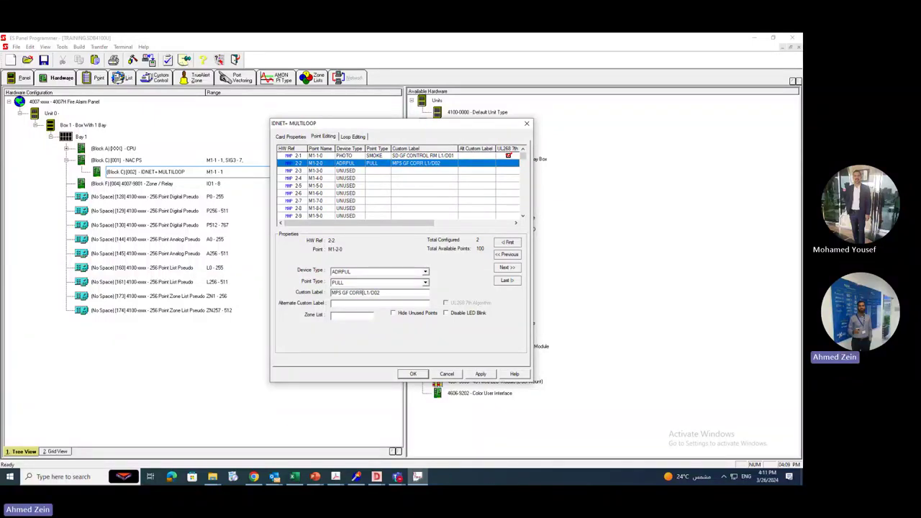
text(IDOOR)
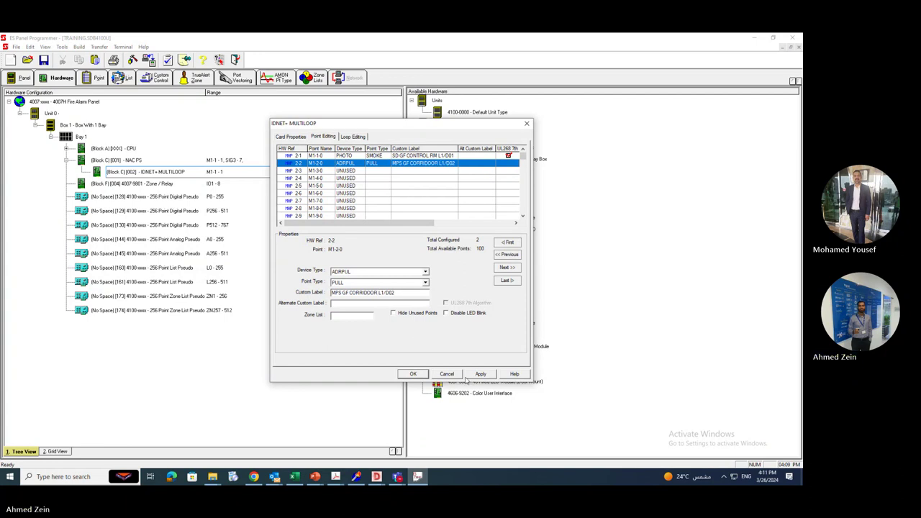
click(479, 374)
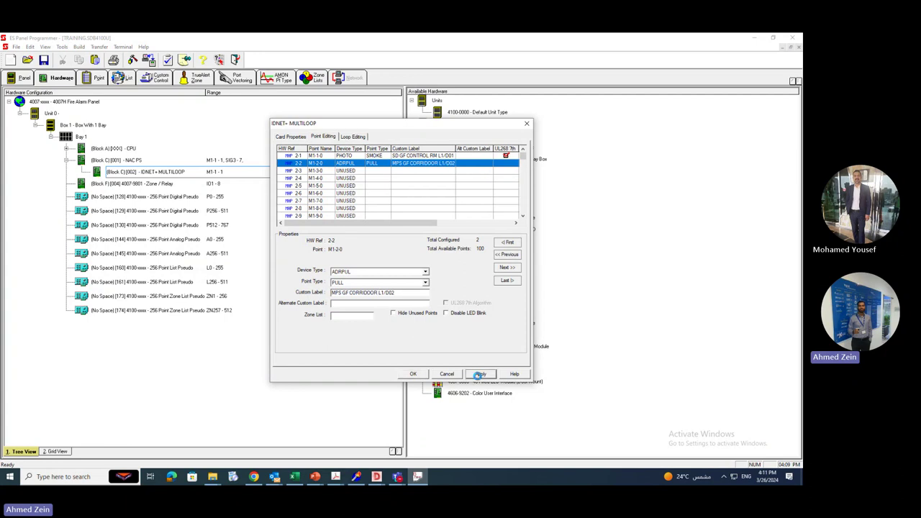
Set the device type of point M1-3-0 to IAM, IAM Monitor.
click(366, 171)
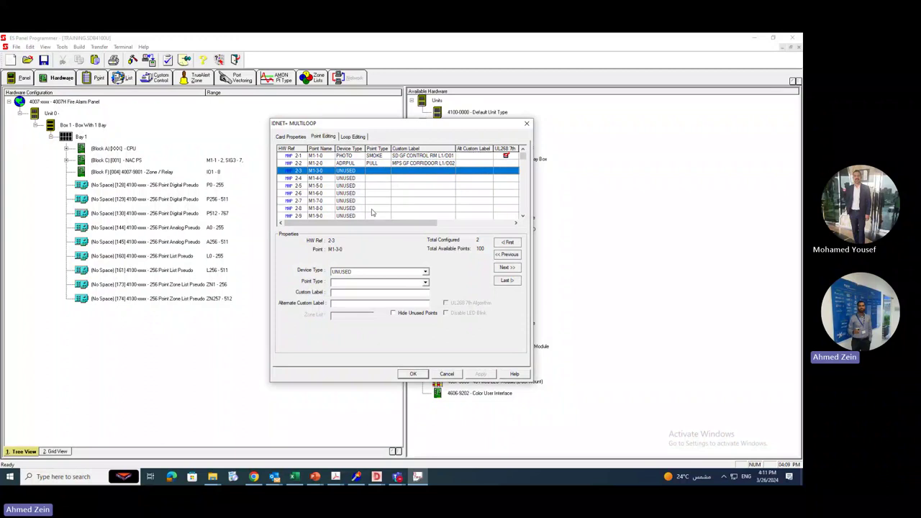
click(425, 272)
scroll(399, 302, up, 5)
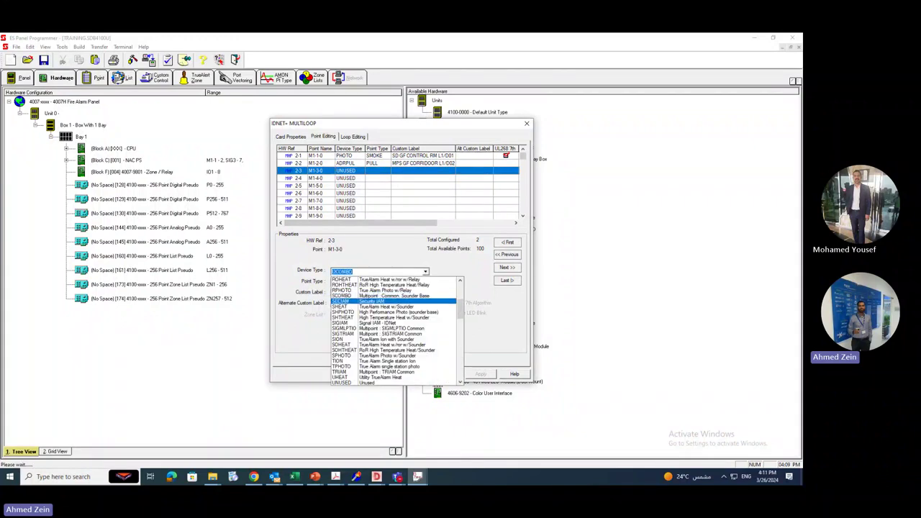
text(iam)
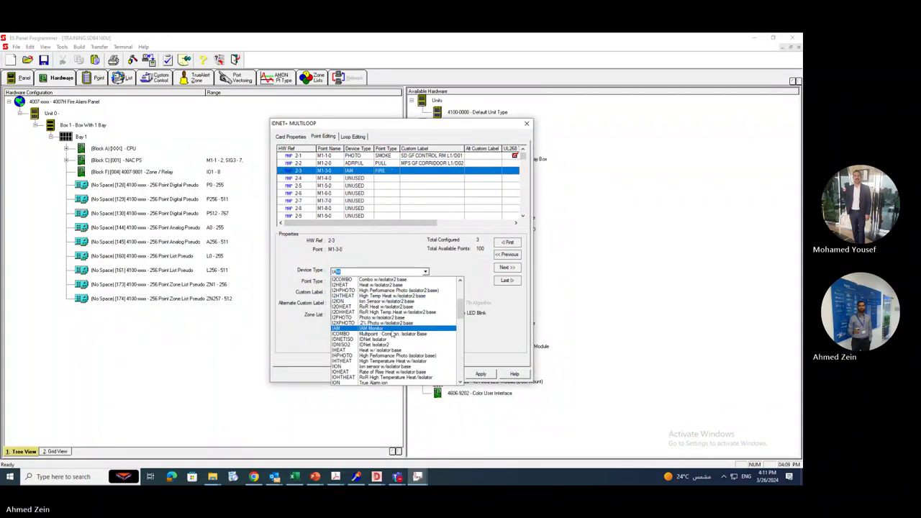
click(392, 329)
Set the point type of point M1-3-0 to SUPERV.
click(351, 284)
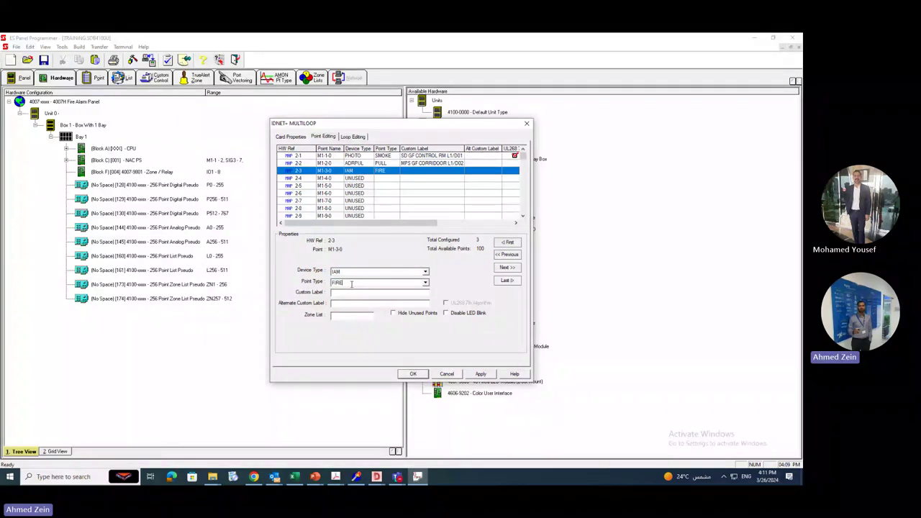
click(425, 284)
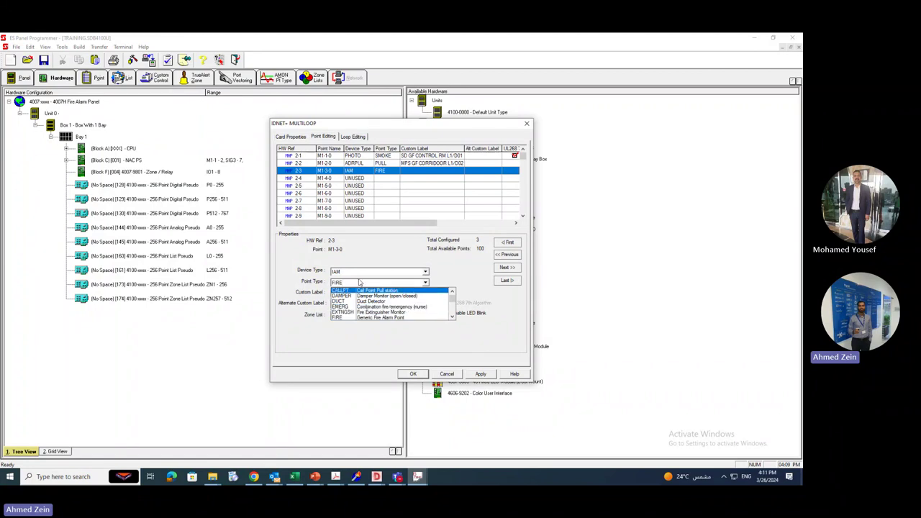
scroll(377, 317, down, 10)
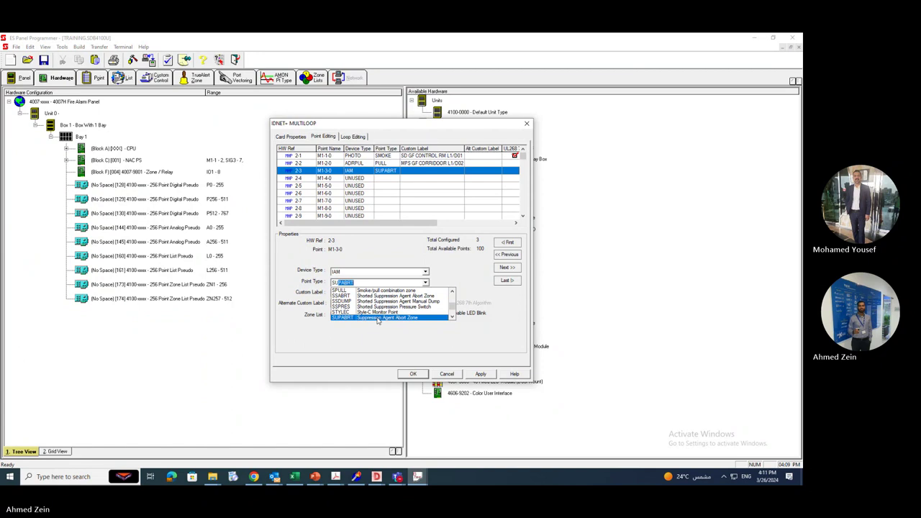
click(451, 318)
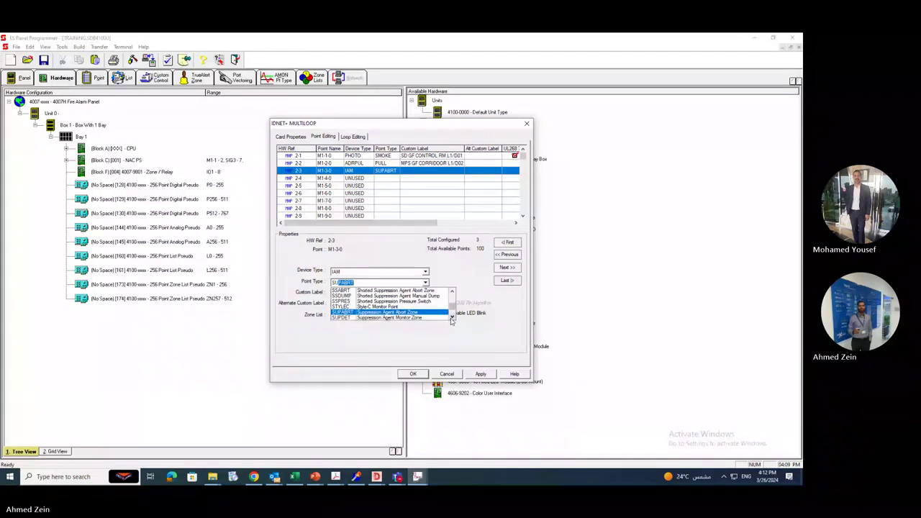
click(451, 317)
click(451, 317)
click(451, 318)
click(374, 316)
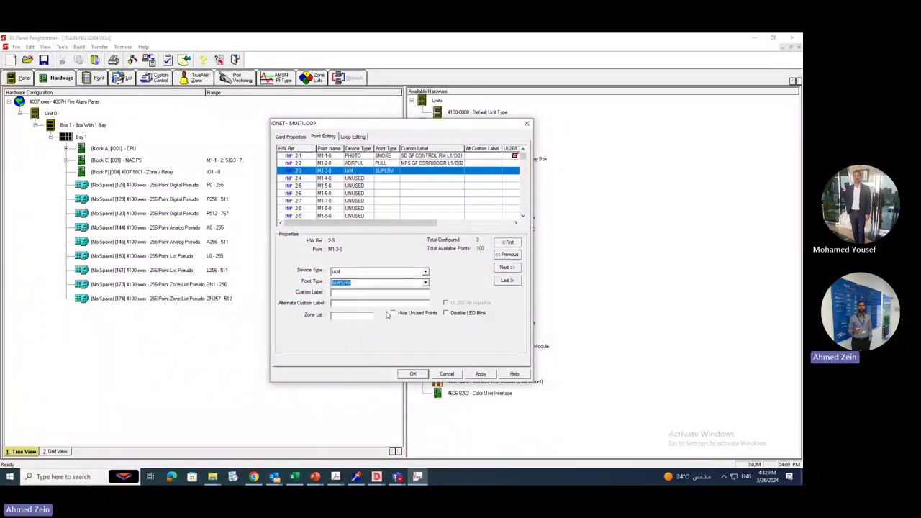
Paste the copied custom label into point M1-3-0 and edit it to "MM GF TAMPER SWITCH L1/D03".
click(344, 292)
key(ctrl+v)
double_click(337, 292)
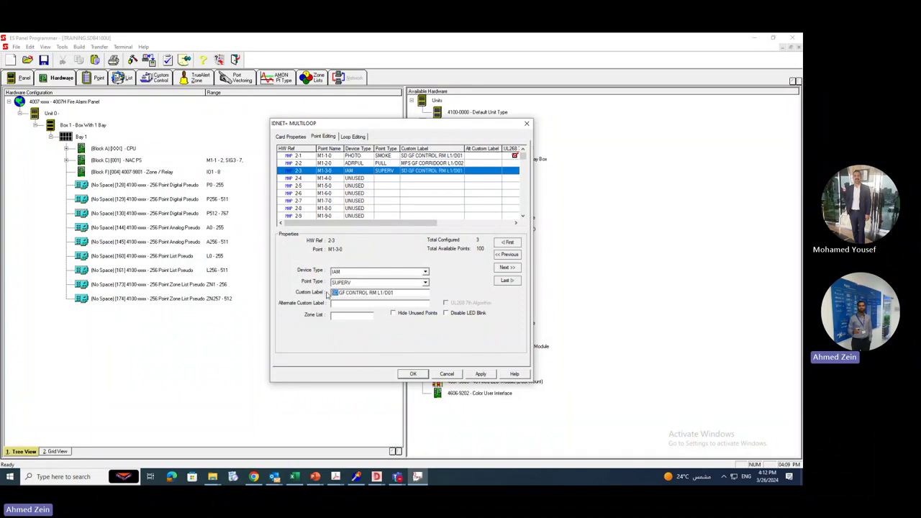
text(MM)
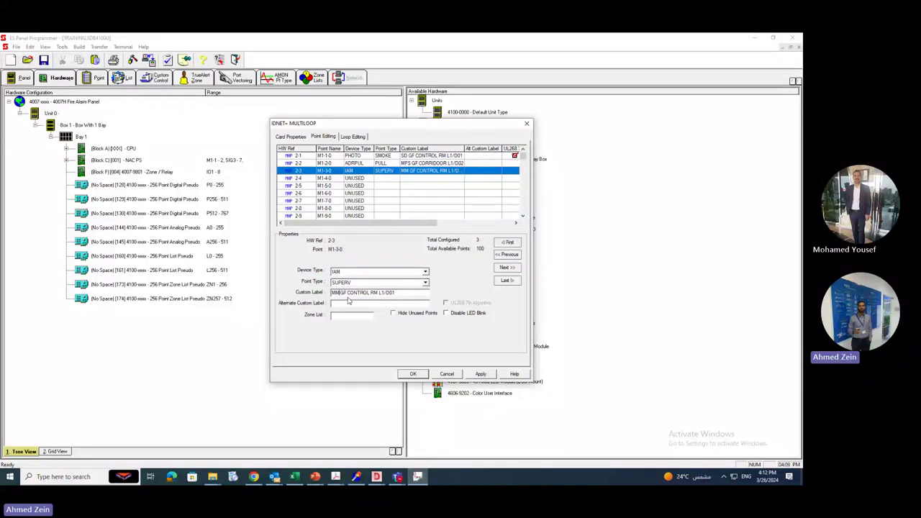
drag(348, 293, 379, 293)
text(TAMP)
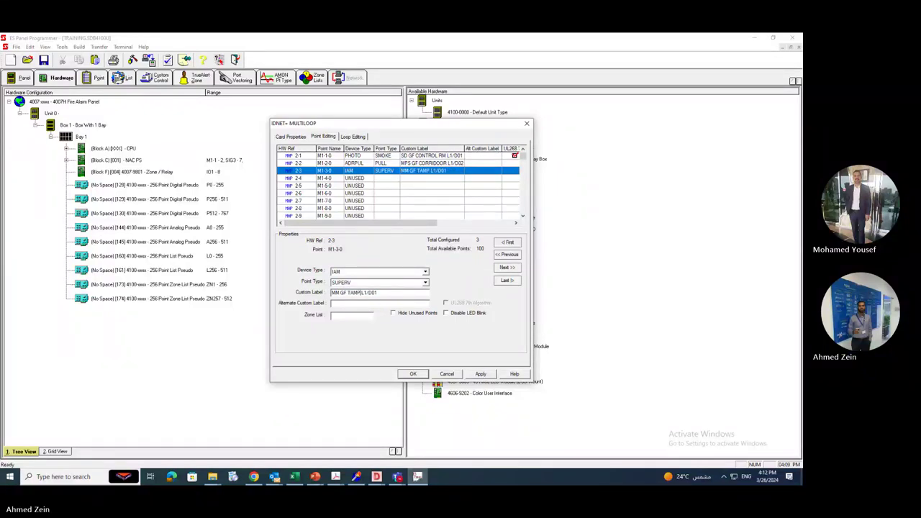
text(ER SWITCH)
key(BackSpace)
text(3)
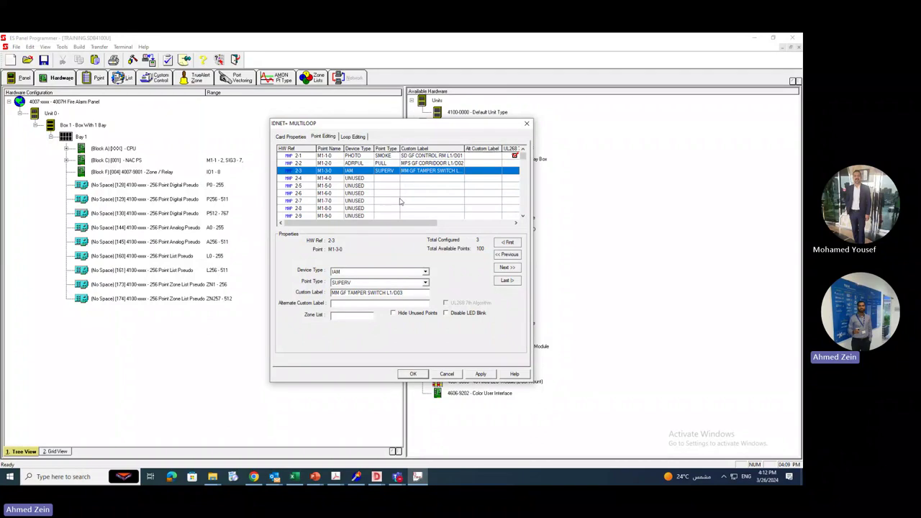
Set point M1-4-0 to device type RIAM with point type RELAY, General Purpose Aux Relay Driver.
click(379, 179)
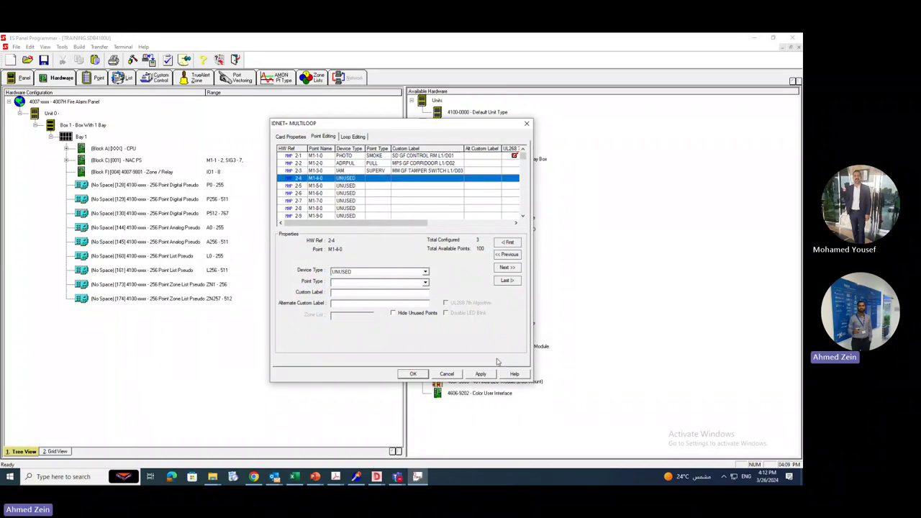
click(425, 272)
text(ri)
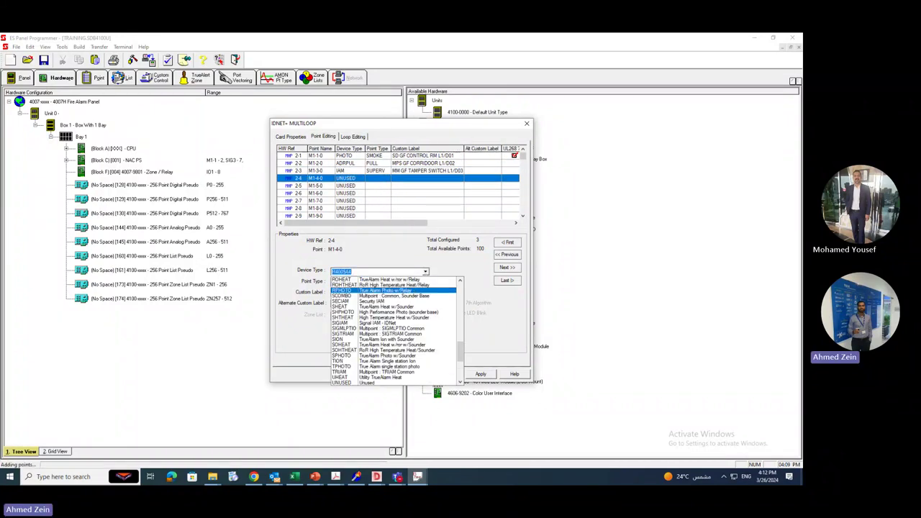
click(389, 324)
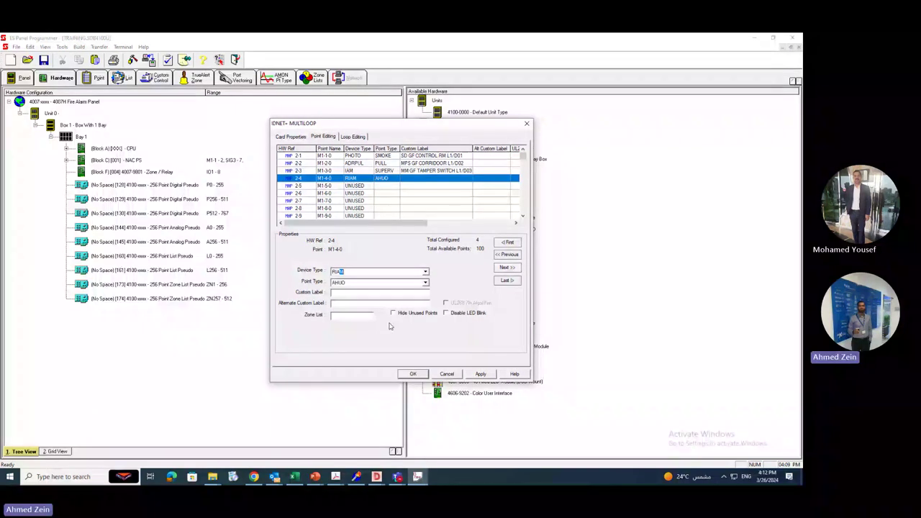
click(425, 283)
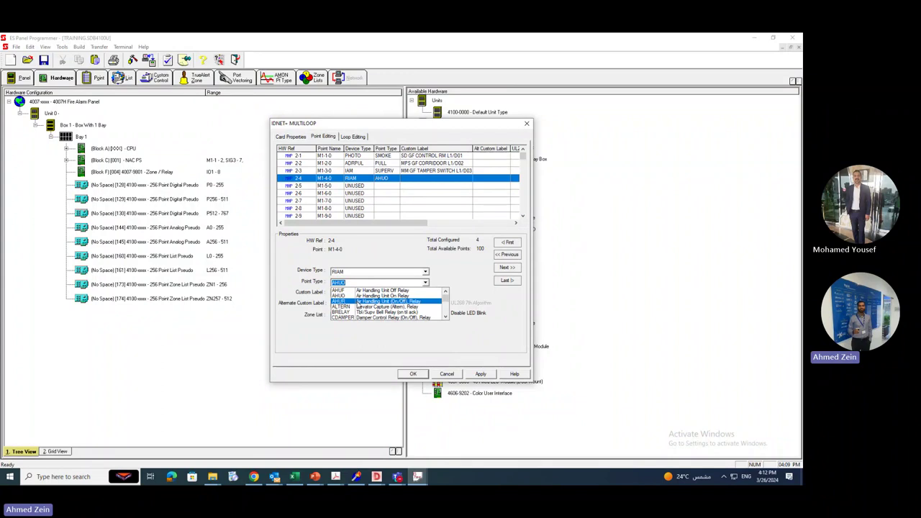
scroll(360, 306, down, 3)
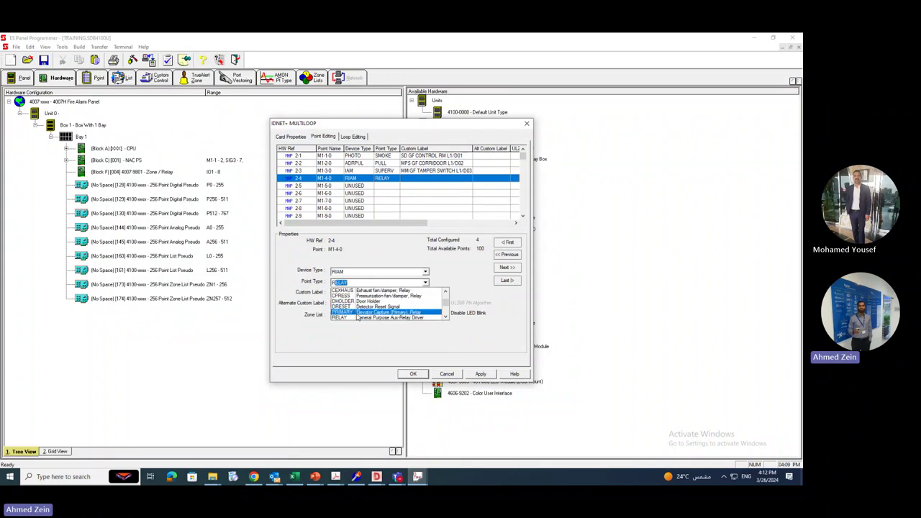
click(357, 309)
Give point M1-4-0 the custom label "RM GF CONTROL RM L1/D04", apply the point changes and close the card's properties.
click(351, 295)
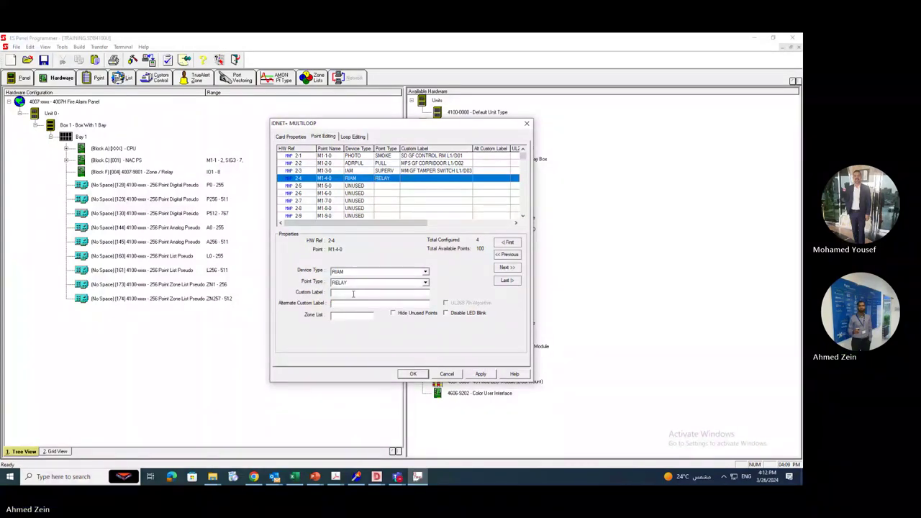
text(SD GF CONTROL RM L1/D01)
drag(339, 293, 330, 302)
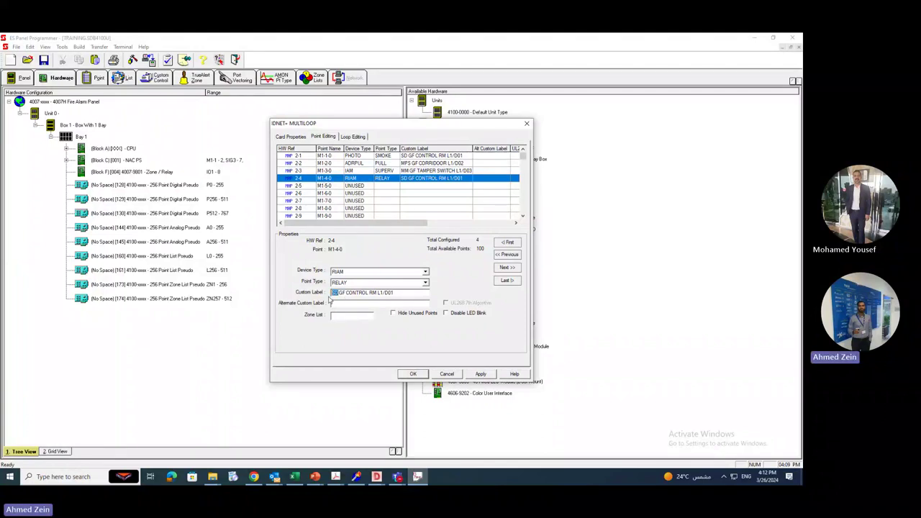
text(RM)
drag(391, 292, 401, 294)
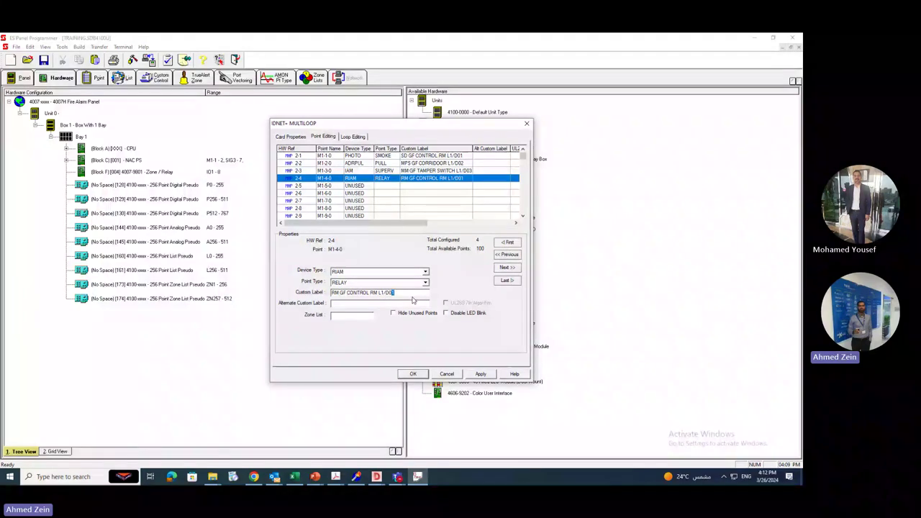
text(4)
click(481, 373)
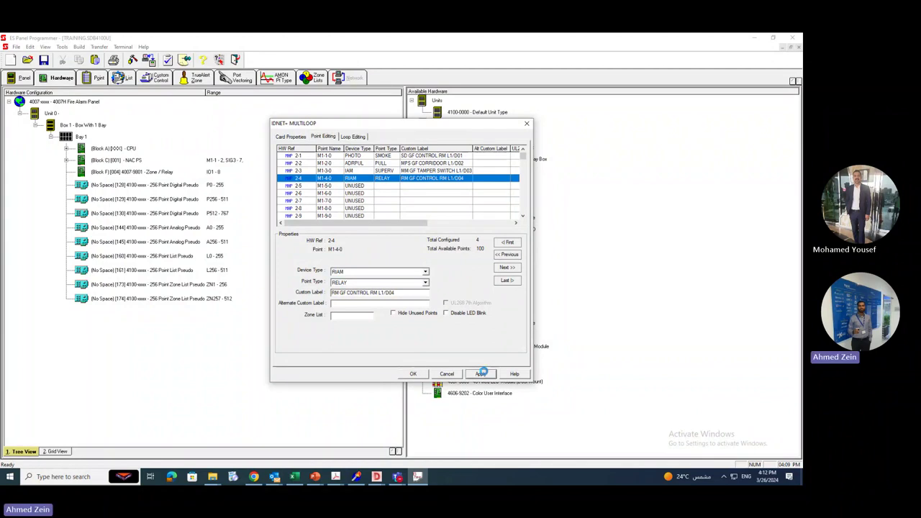
click(412, 374)
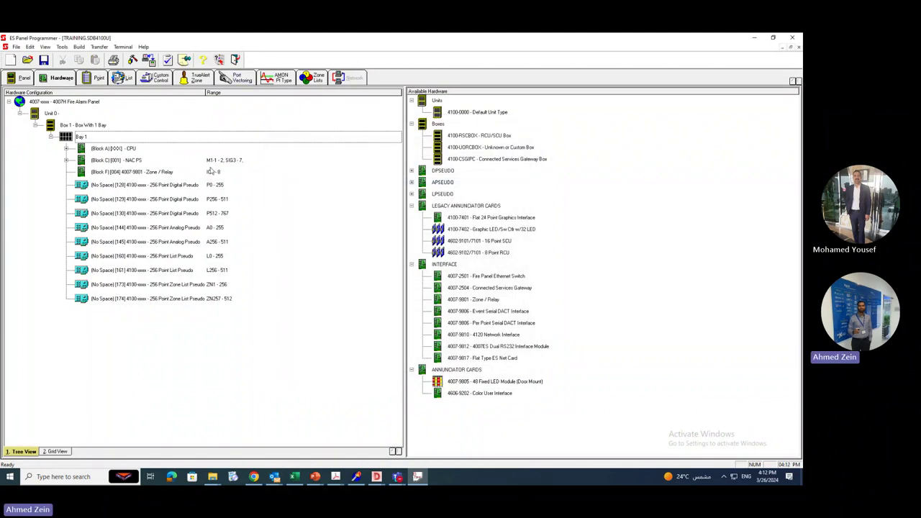
Open the data entry settings of the NAC PS card, close them unchanged and mark the task as completed.
click(207, 168)
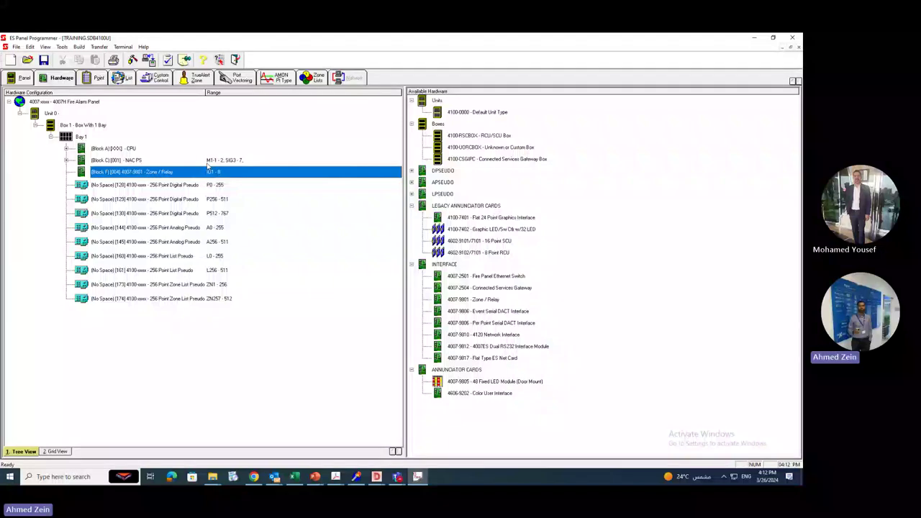
double_click(207, 160)
click(343, 134)
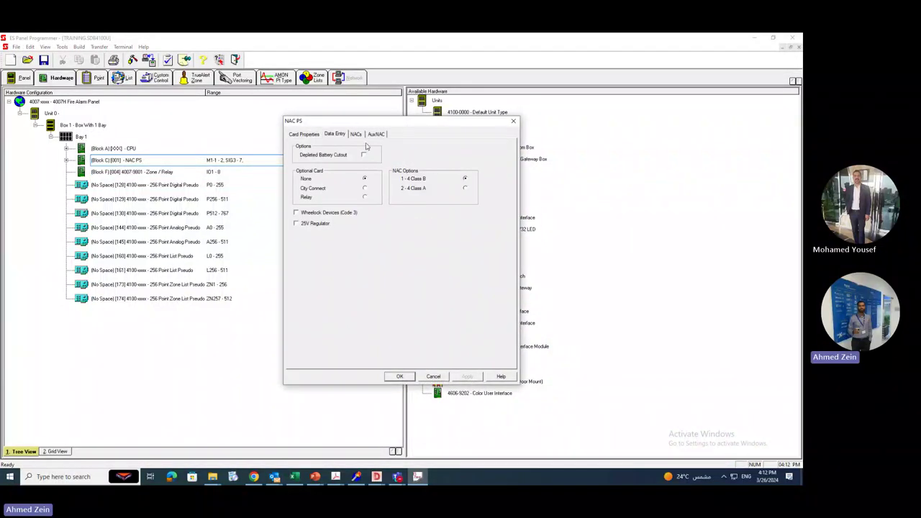
click(513, 120)
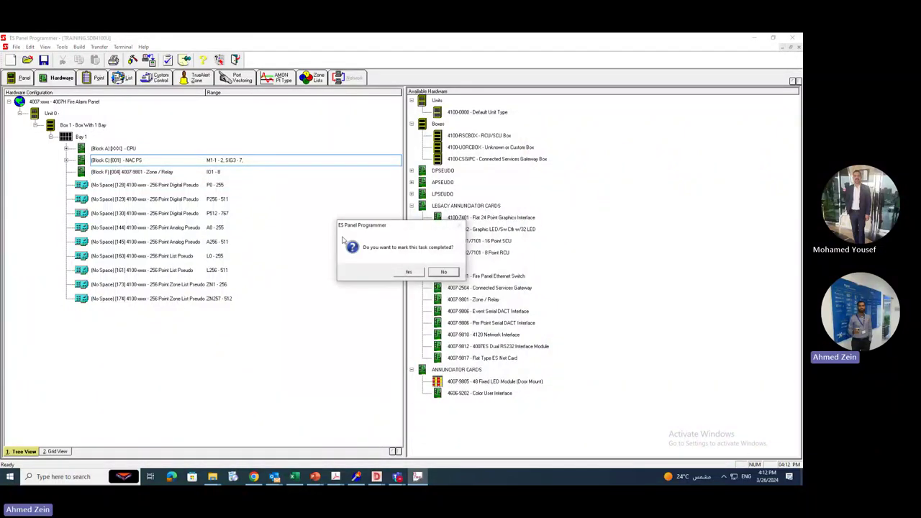
click(407, 272)
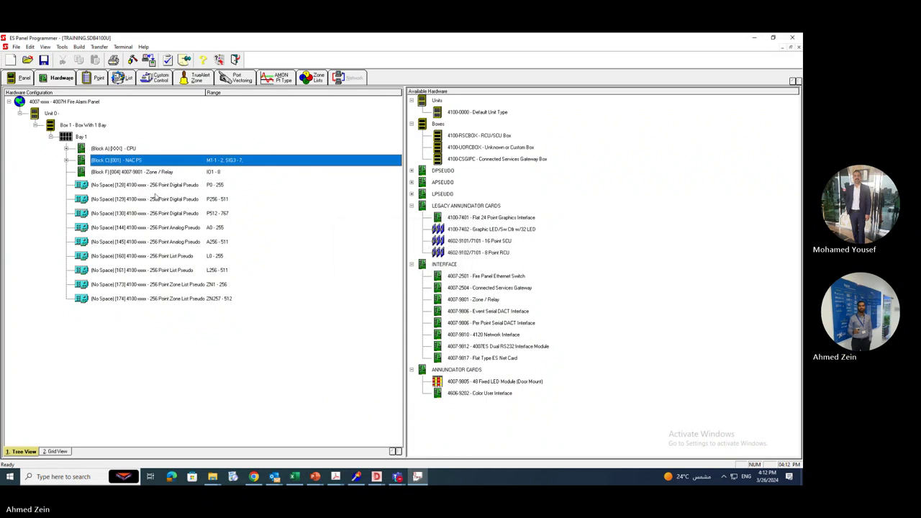
Review the settings of points M1-3-0 and M1-4-0 on the IDNET+ MULTILOOP card under the NAC PS.
click(66, 160)
double_click(191, 172)
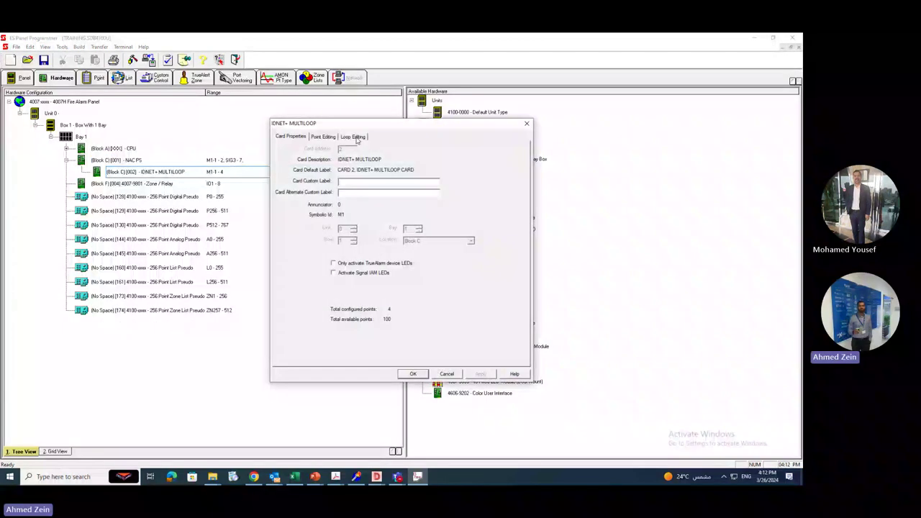
click(330, 137)
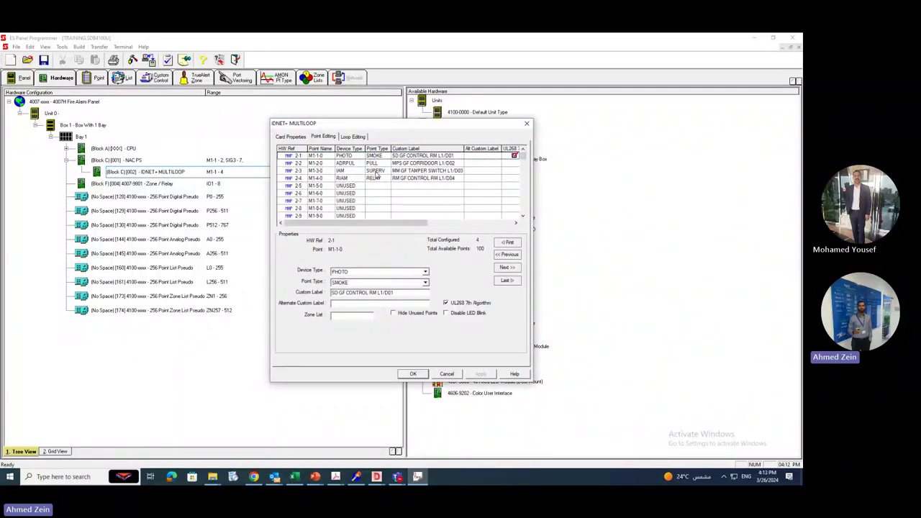
click(375, 172)
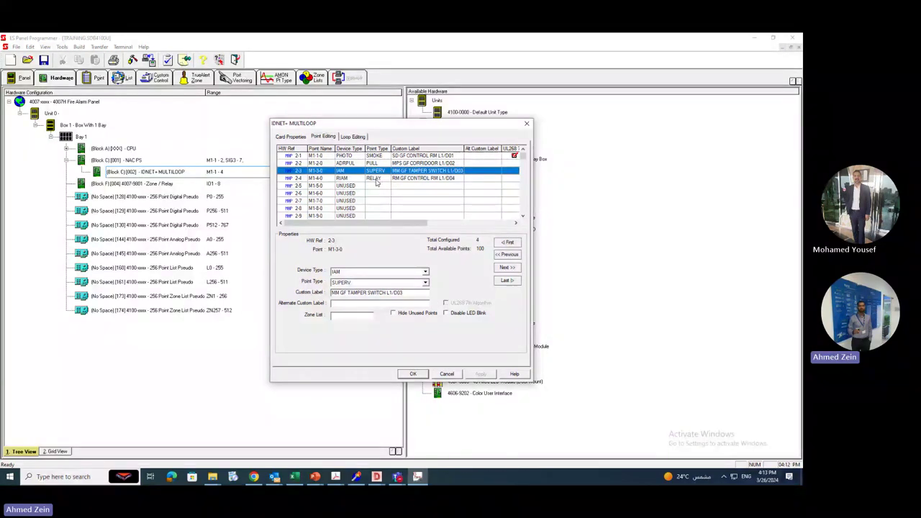
click(376, 179)
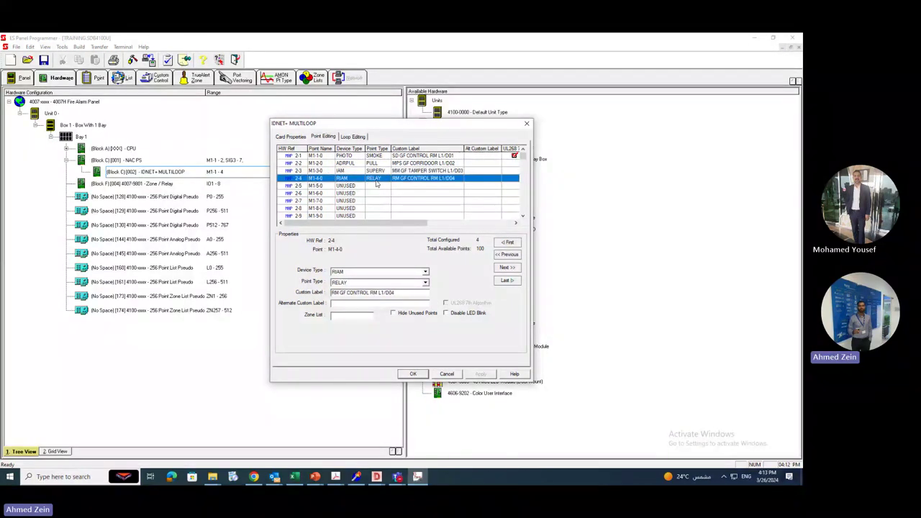
click(413, 374)
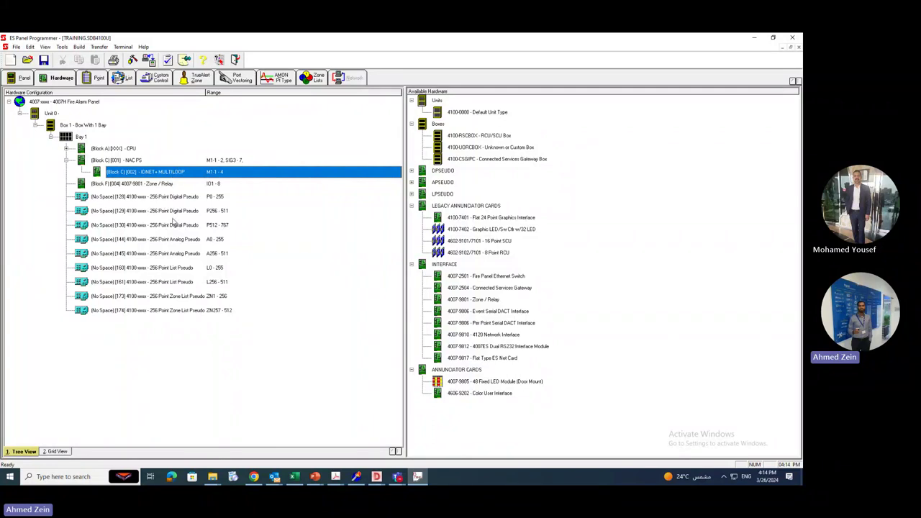
Switch to the Fire Alarm Training meeting in Microsoft Teams and stop sharing the screen.
mouse_move(397, 478)
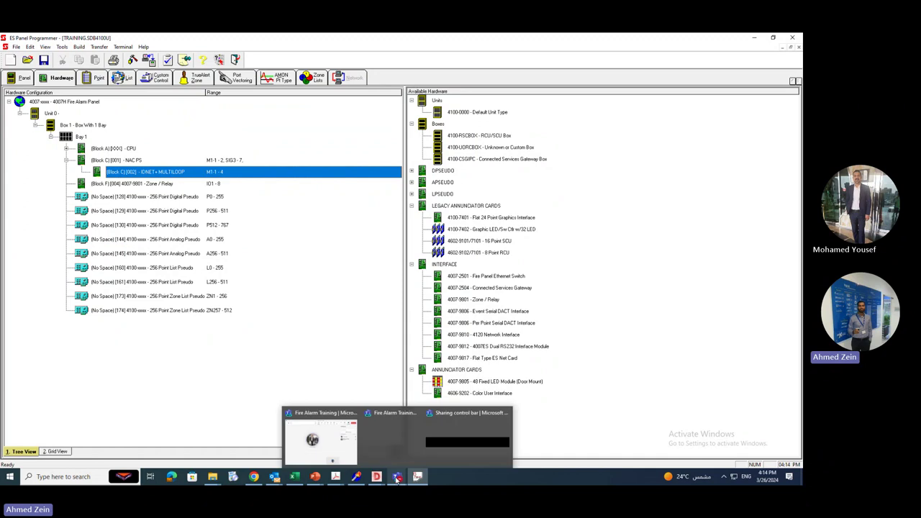
click(395, 436)
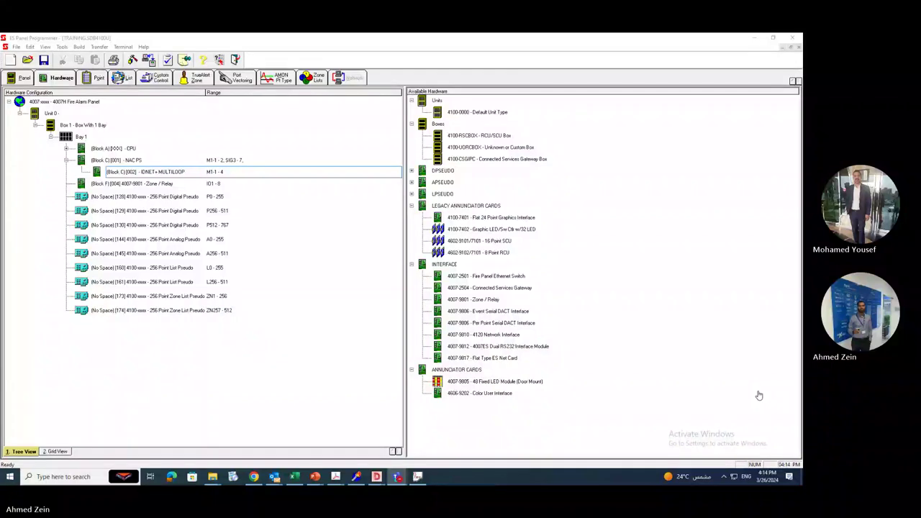
click(429, 38)
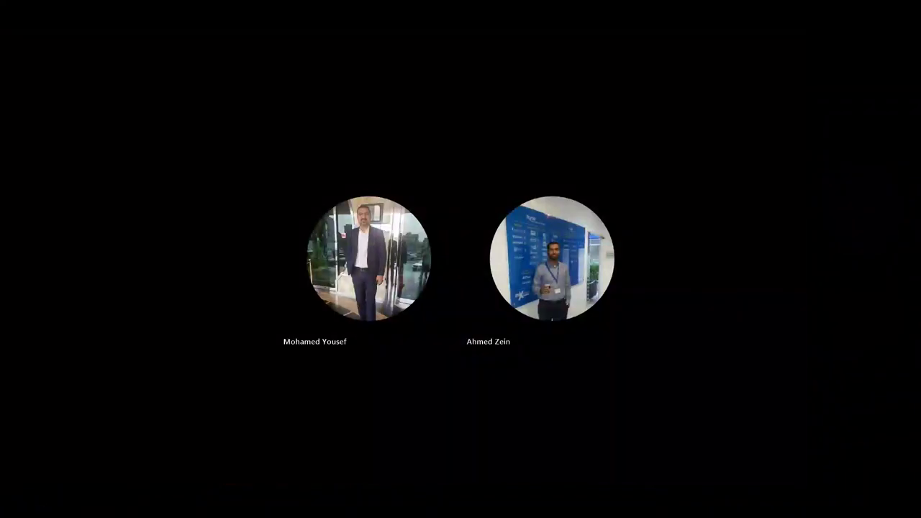